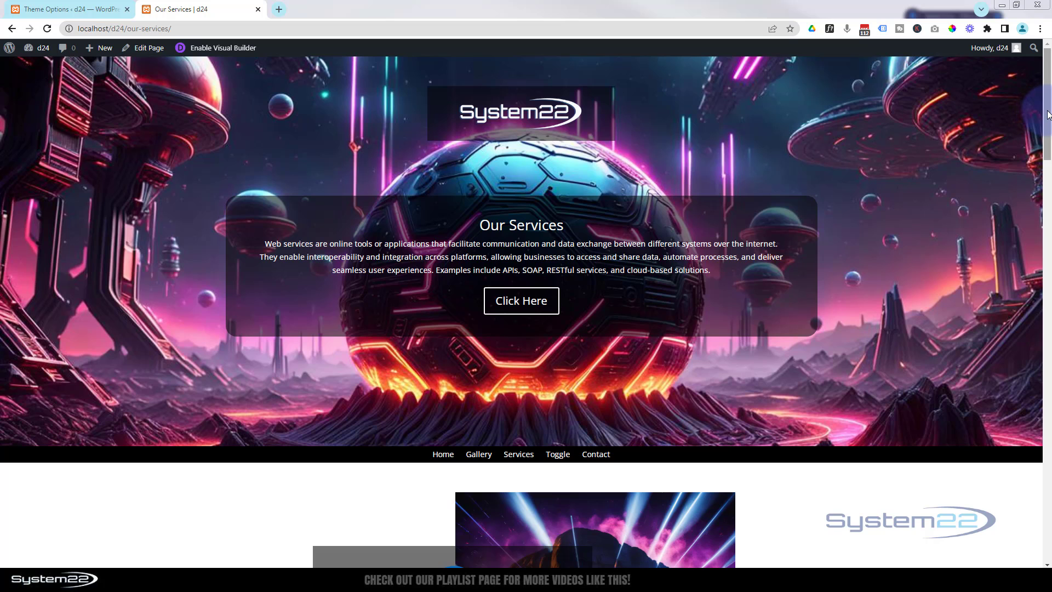
Look through the overlapping image and blurb layouts on the Our Services page.
{"action": "left_click_drag", "start_coordinate": [1047, 115], "coordinate": [1049, 186]}
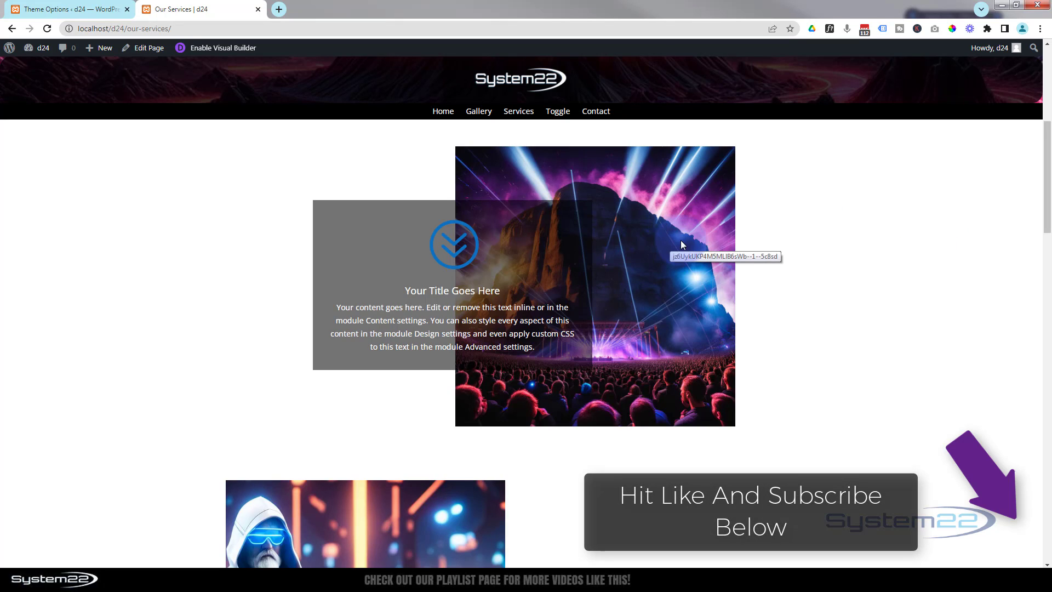
{"action": "left_click", "coordinate": [411, 289]}
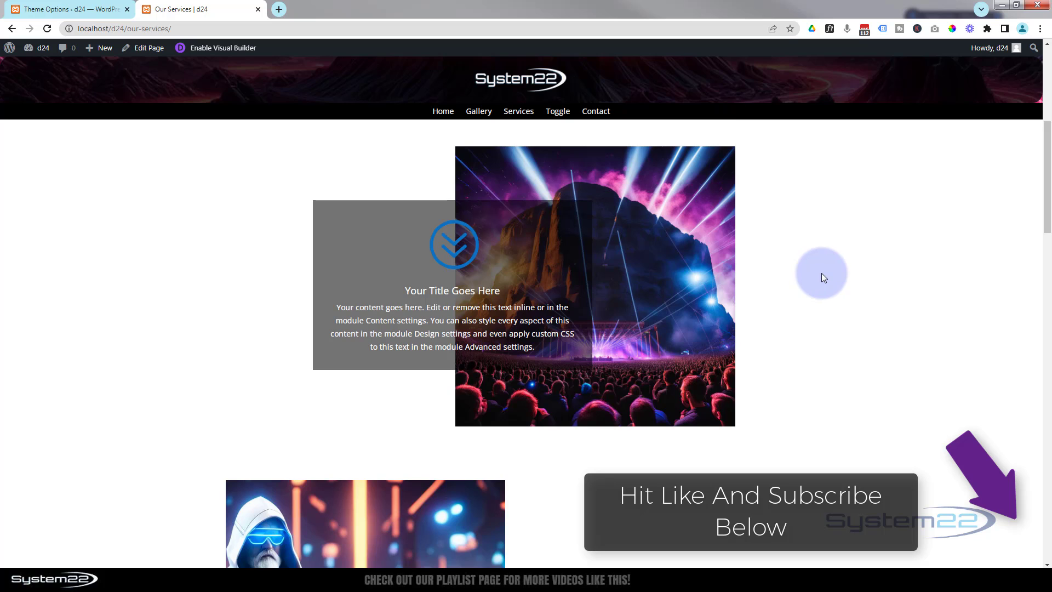
{"action": "scroll", "coordinate": [821, 272], "scroll_direction": "down", "scroll_amount": 1}
{"action": "scroll", "coordinate": [821, 274], "scroll_direction": "down", "scroll_amount": 4}
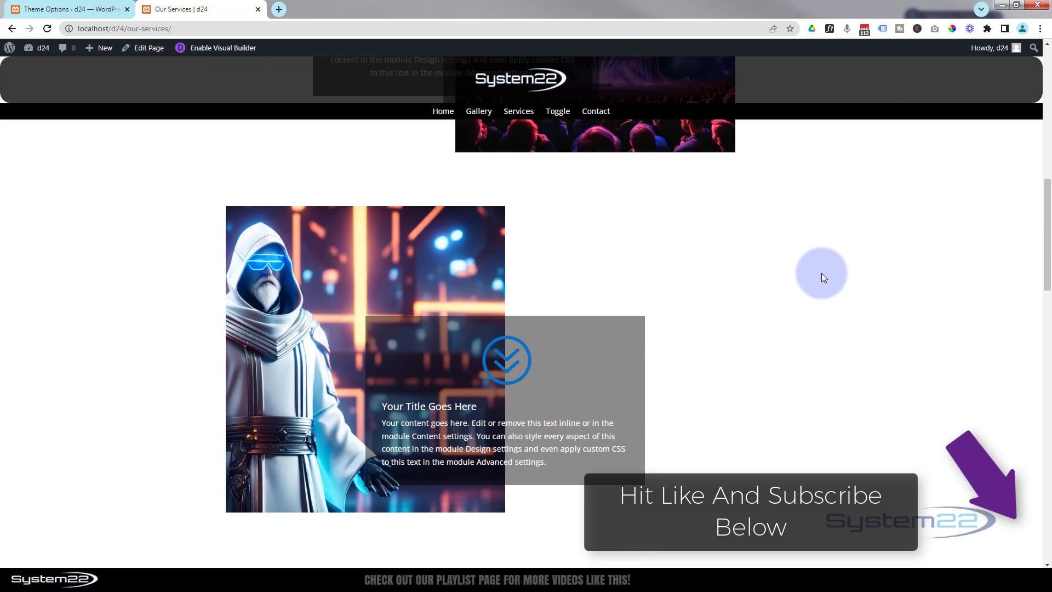
{"action": "scroll", "coordinate": [822, 274], "scroll_direction": "down", "scroll_amount": 2}
{"action": "scroll", "coordinate": [823, 274], "scroll_direction": "down", "scroll_amount": 4}
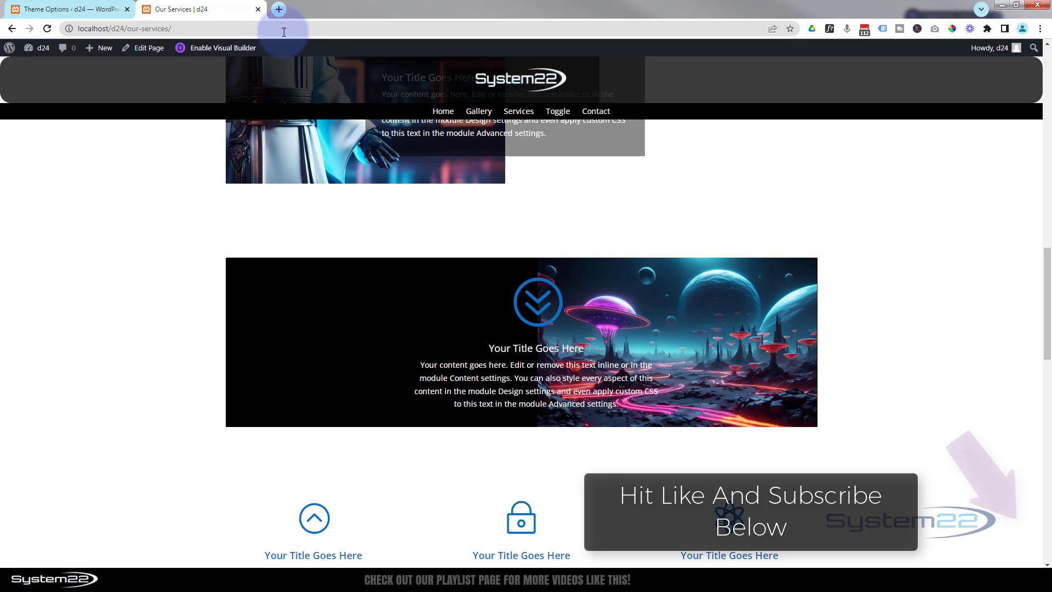
Open the page in the visual builder and delete the concert-stage section and the robed-figure section.
{"action": "left_click", "coordinate": [213, 51]}
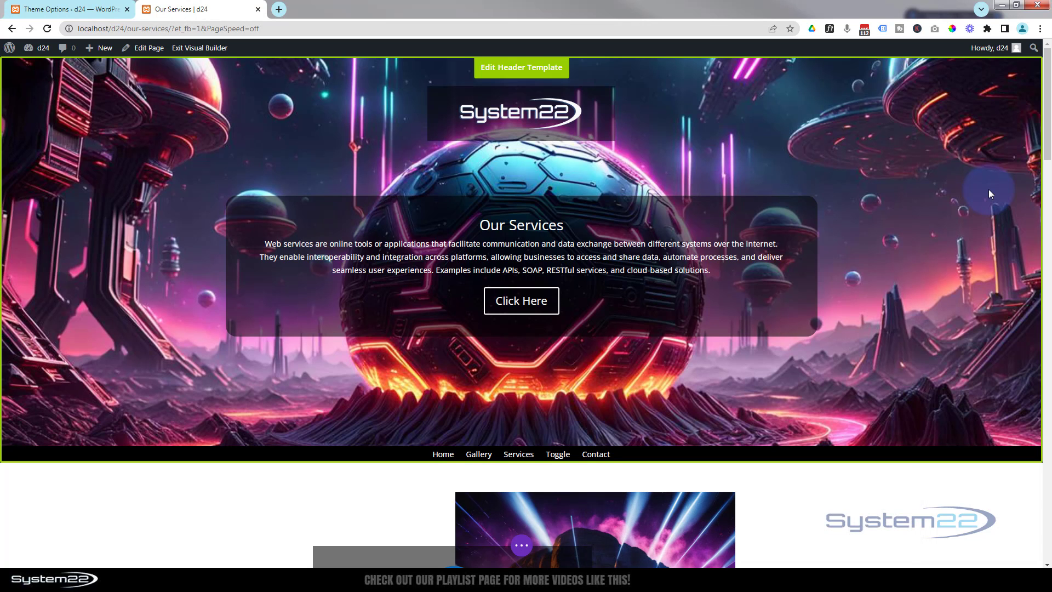
{"action": "scroll", "coordinate": [456, 315], "scroll_direction": "down", "scroll_amount": 4}
{"action": "mouse_move", "coordinate": [208, 303]}
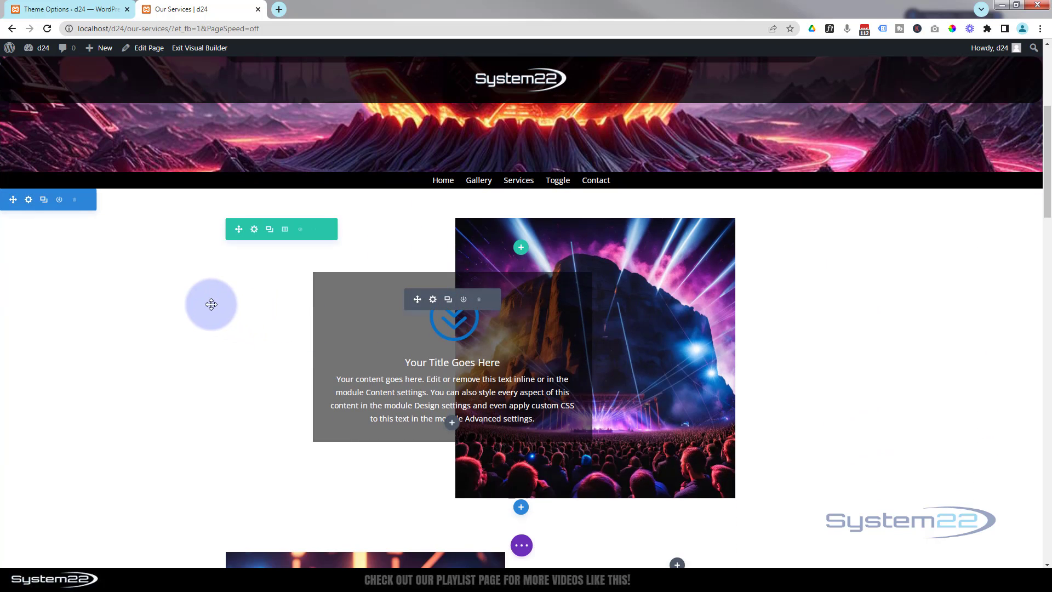
{"action": "left_click", "coordinate": [75, 202]}
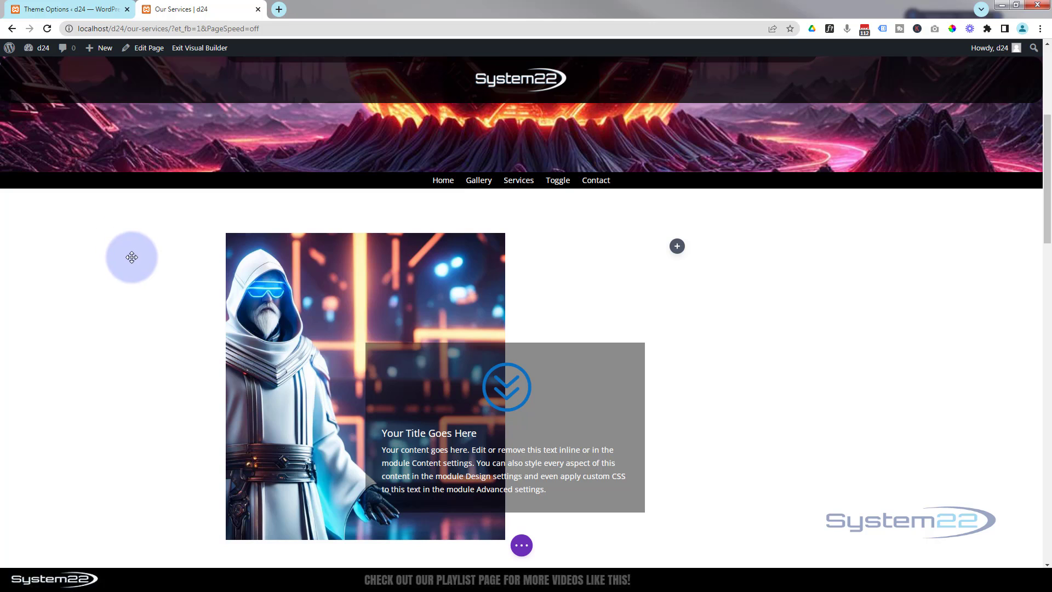
{"action": "mouse_move", "coordinate": [122, 241]}
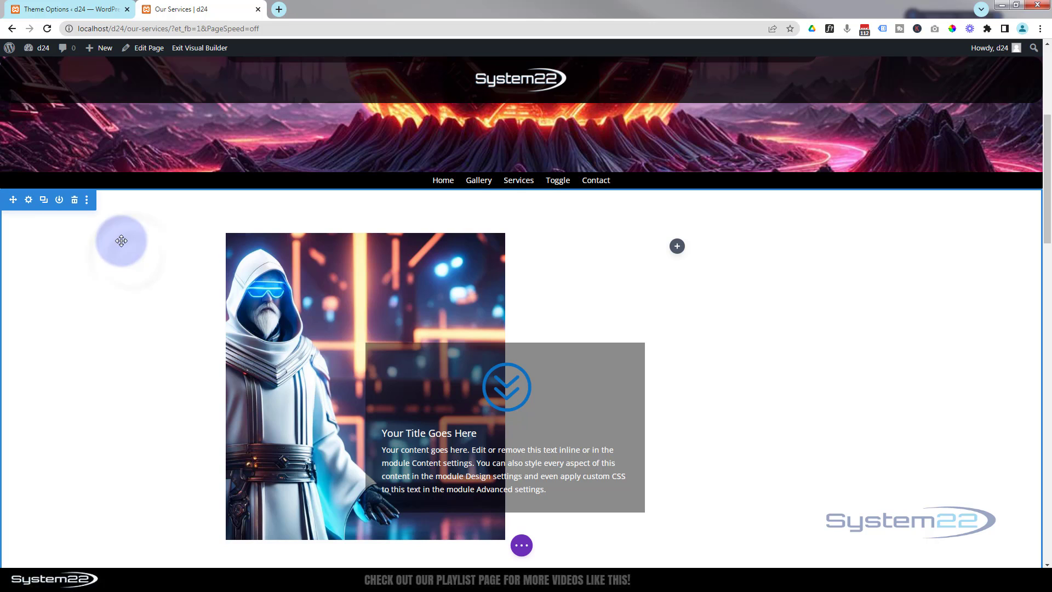
{"action": "left_click", "coordinate": [75, 201]}
Replace the row with the alien landscape image by a new row with two equal columns.
{"action": "mouse_move", "coordinate": [310, 263]}
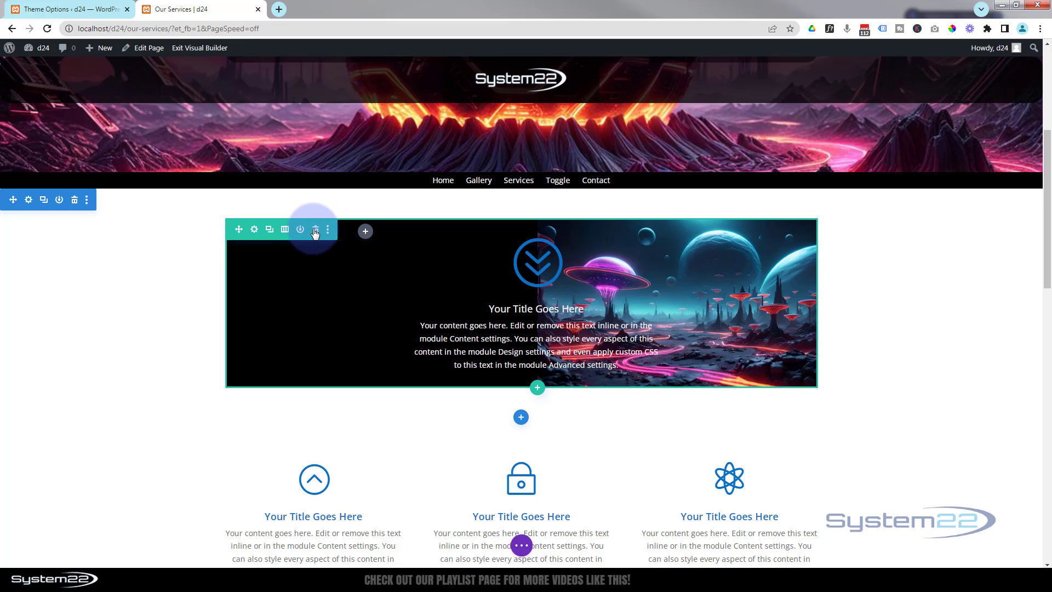
{"action": "left_click", "coordinate": [316, 231]}
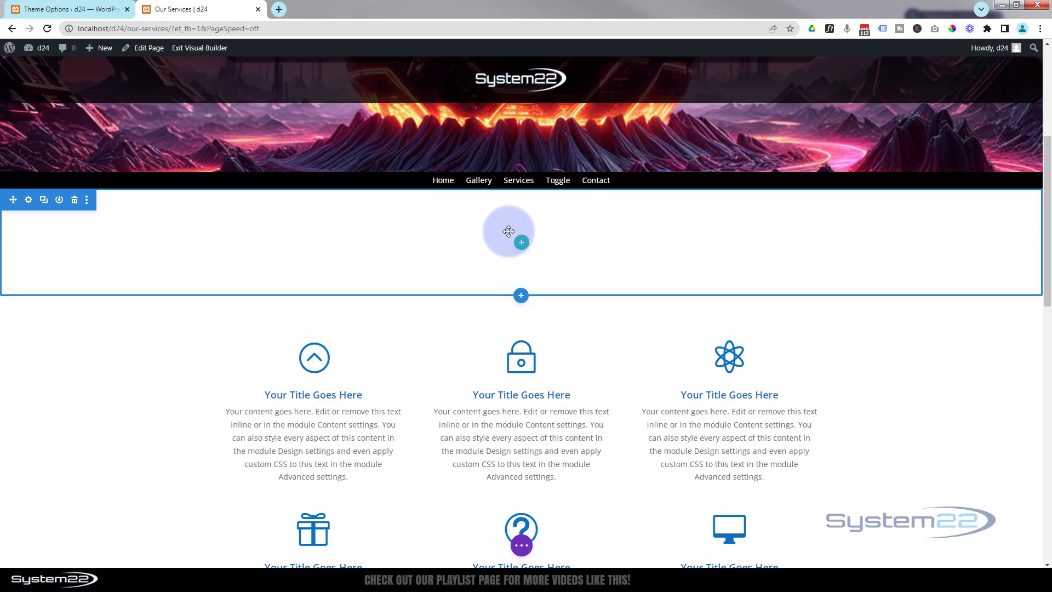
{"action": "left_click", "coordinate": [520, 244]}
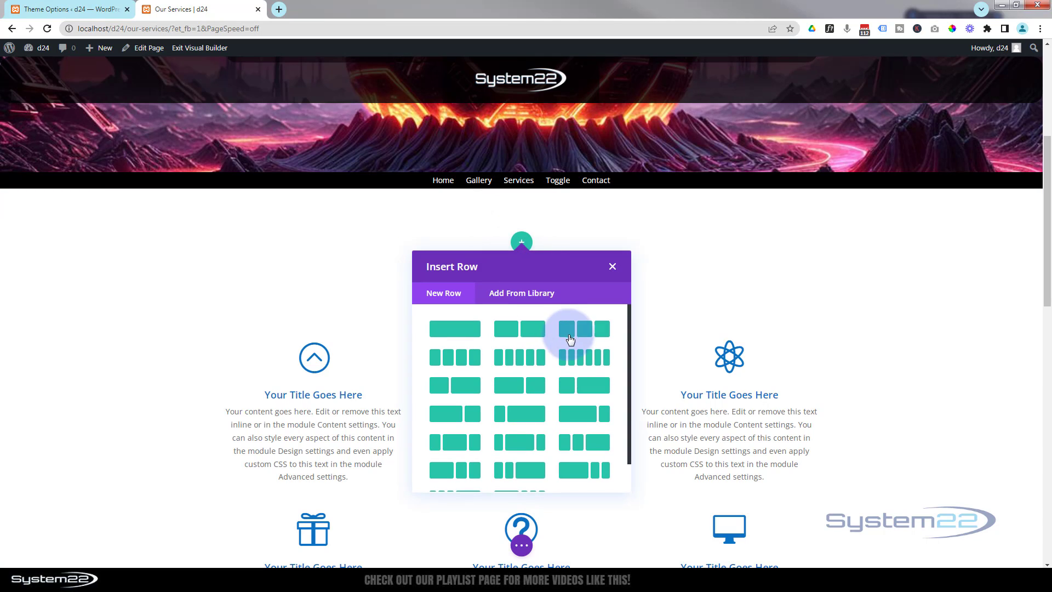
{"action": "left_click", "coordinate": [534, 332]}
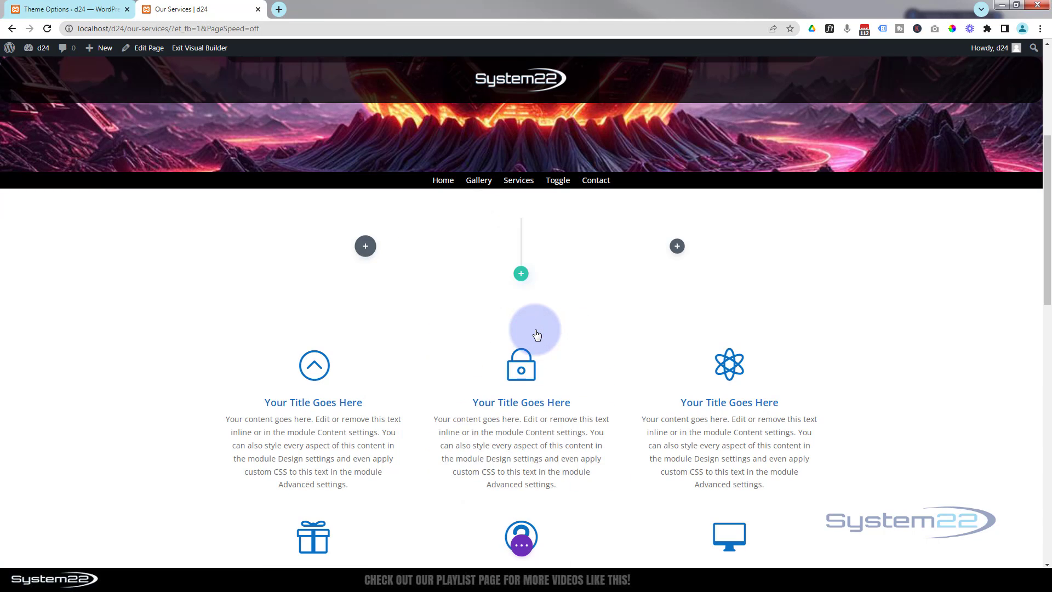
Insert a Blurb module in the second column and have it use the circled double-down-chevron icon.
{"action": "left_click", "coordinate": [458, 268]}
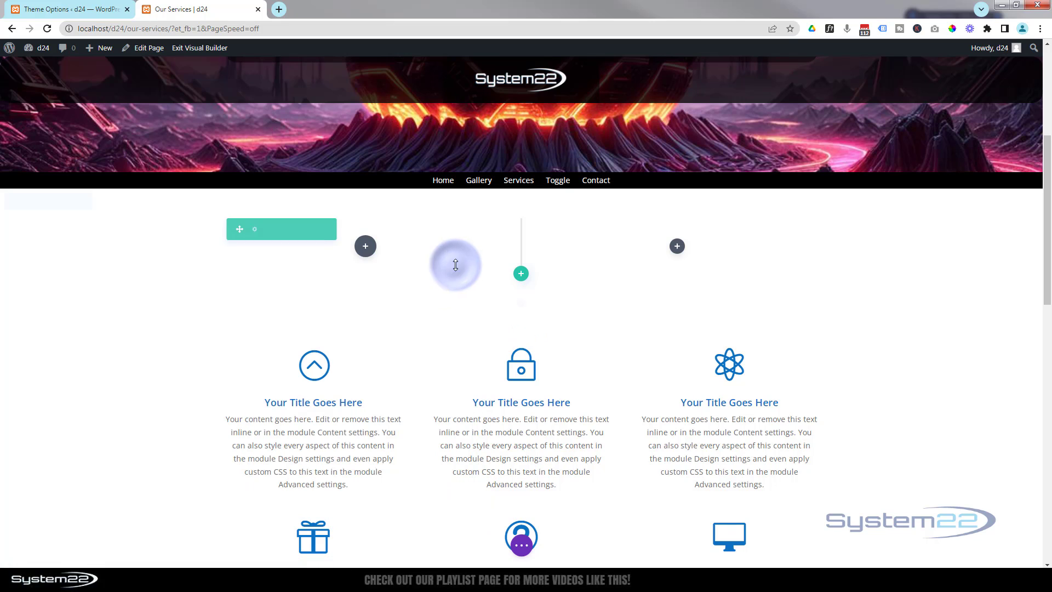
{"action": "left_click", "coordinate": [677, 247]}
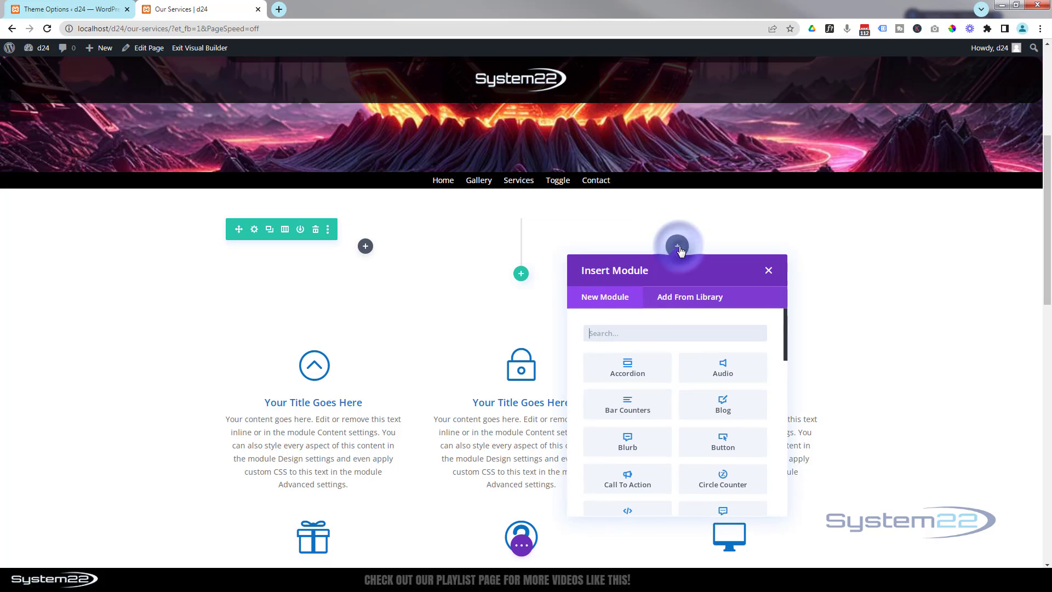
{"action": "left_click", "coordinate": [630, 446]}
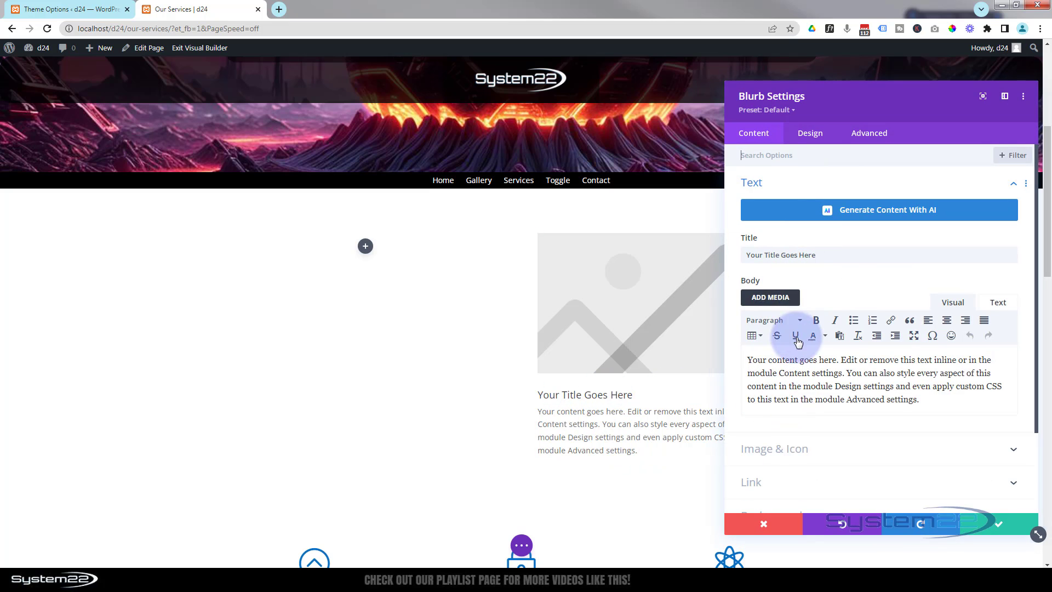
{"action": "left_click", "coordinate": [817, 449]}
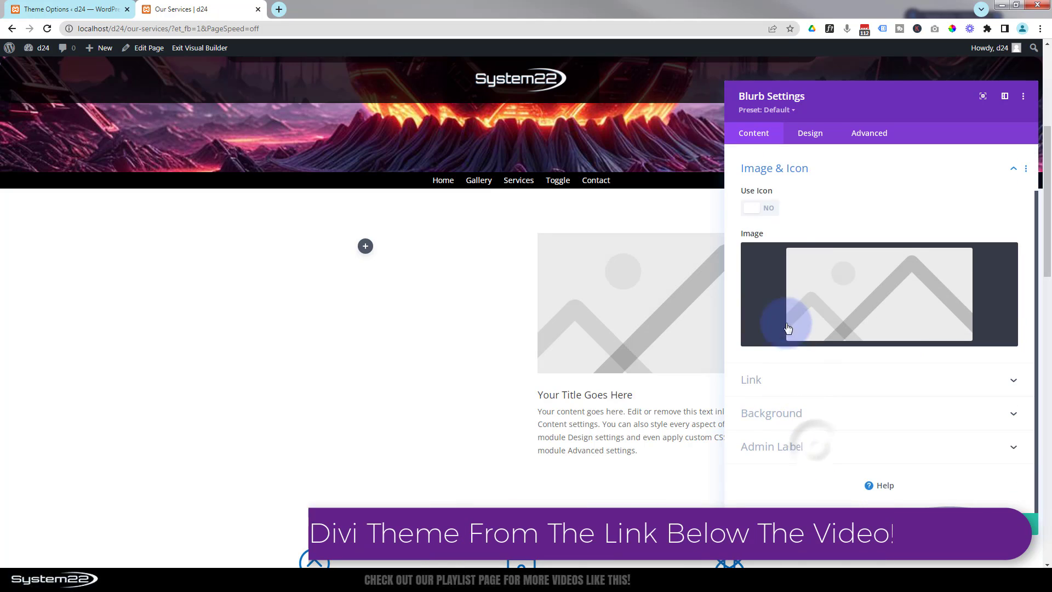
{"action": "left_click", "coordinate": [765, 208]}
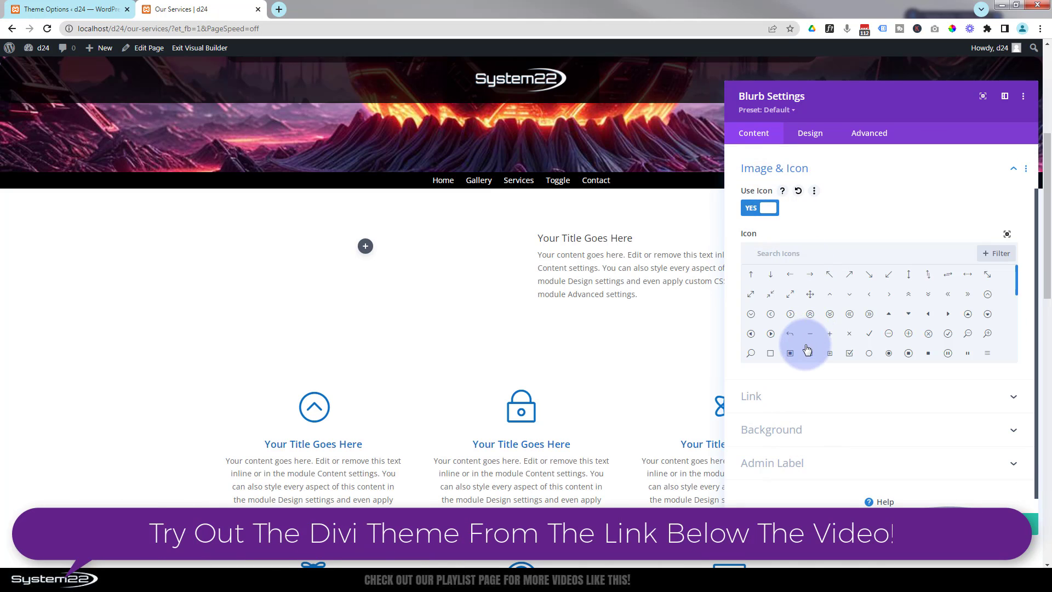
{"action": "left_click", "coordinate": [830, 315]}
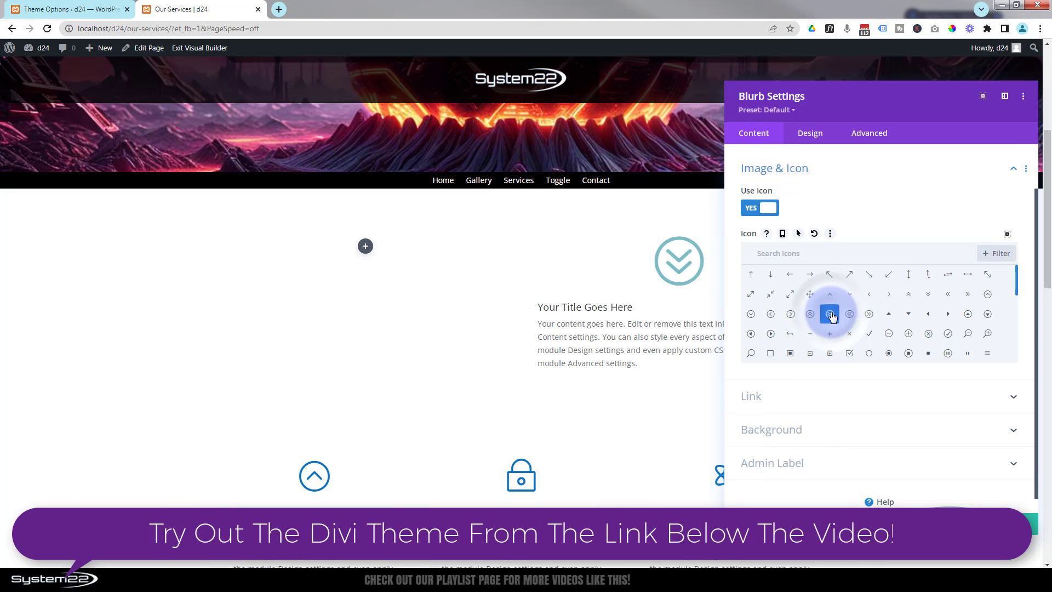
Set the blurb's icon color to blue #0c71c3.
{"action": "left_click", "coordinate": [810, 140]}
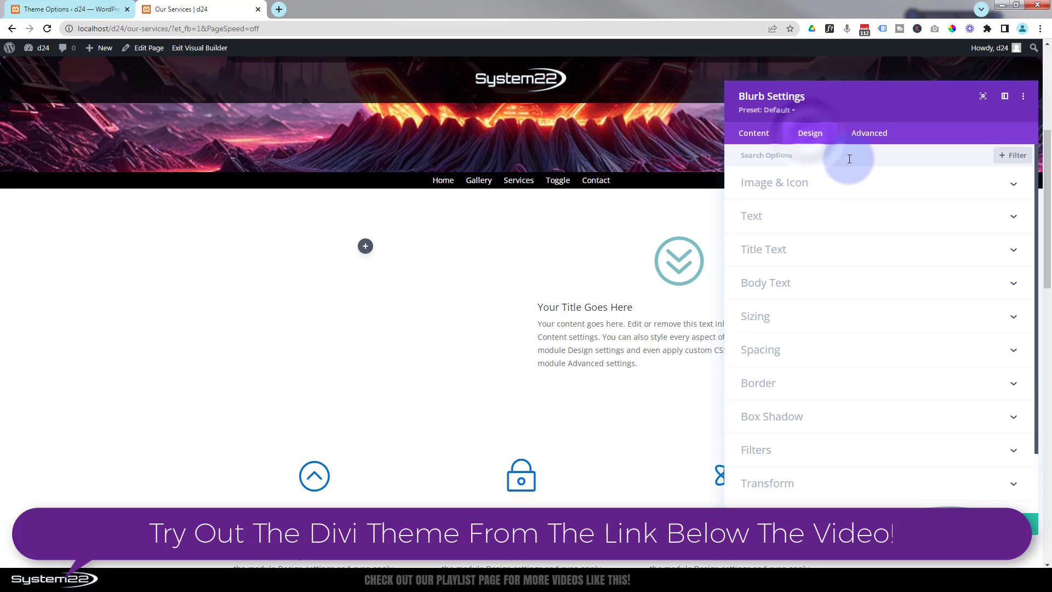
{"action": "left_click", "coordinate": [851, 182]}
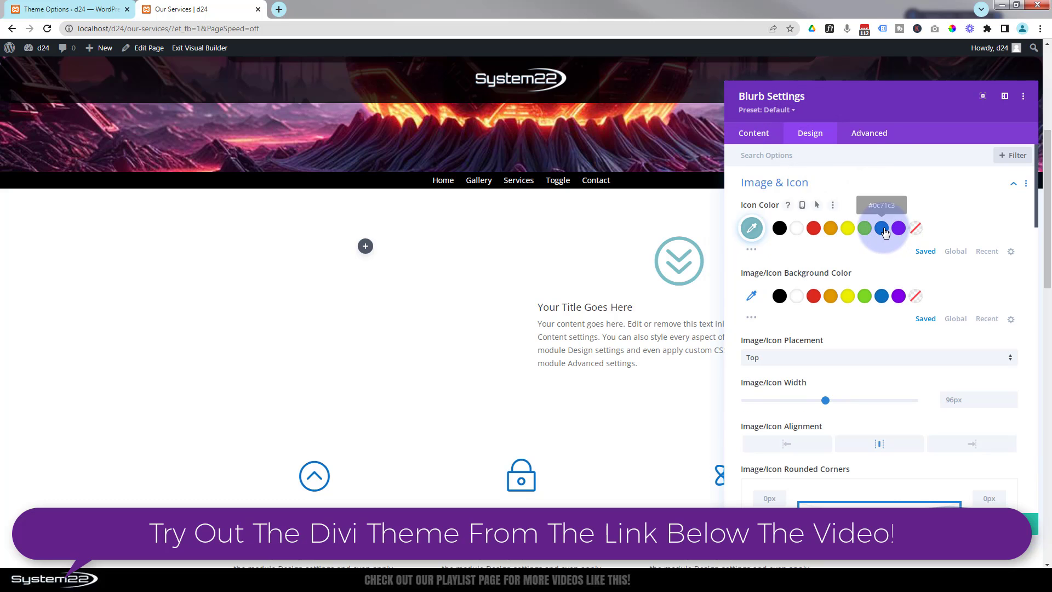
{"action": "left_click", "coordinate": [883, 229]}
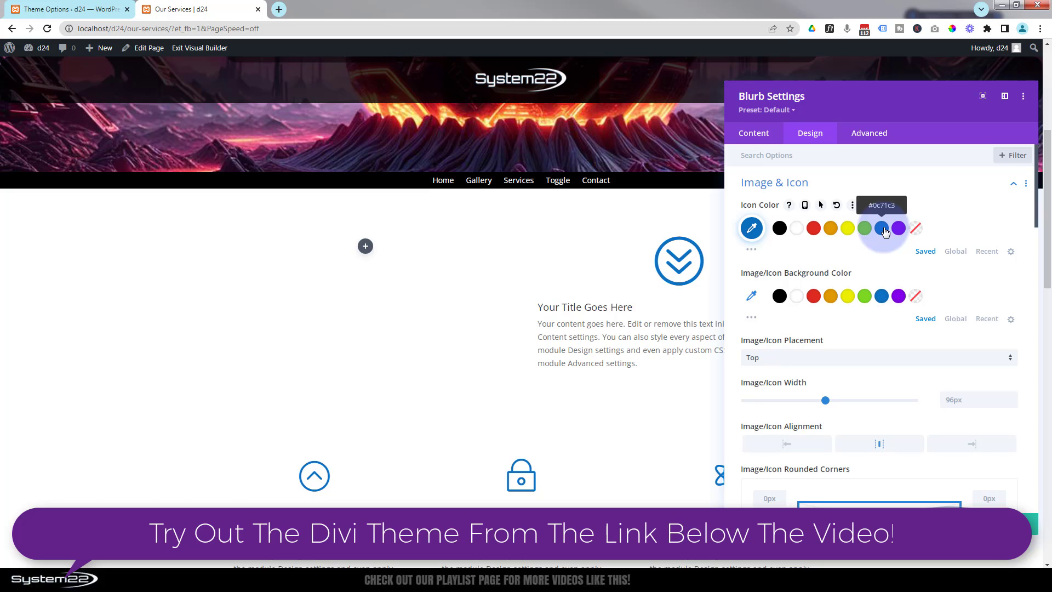
Center the blurb's text alignment and save the module settings.
{"action": "scroll", "coordinate": [875, 278], "scroll_direction": "down", "scroll_amount": 15}
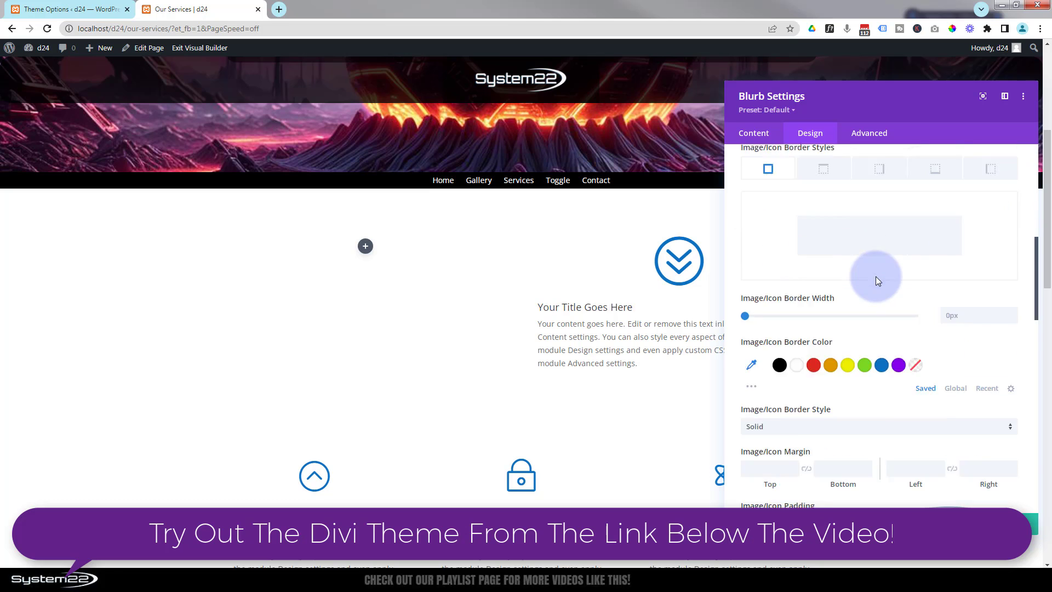
{"action": "scroll", "coordinate": [875, 276], "scroll_direction": "down", "scroll_amount": 3}
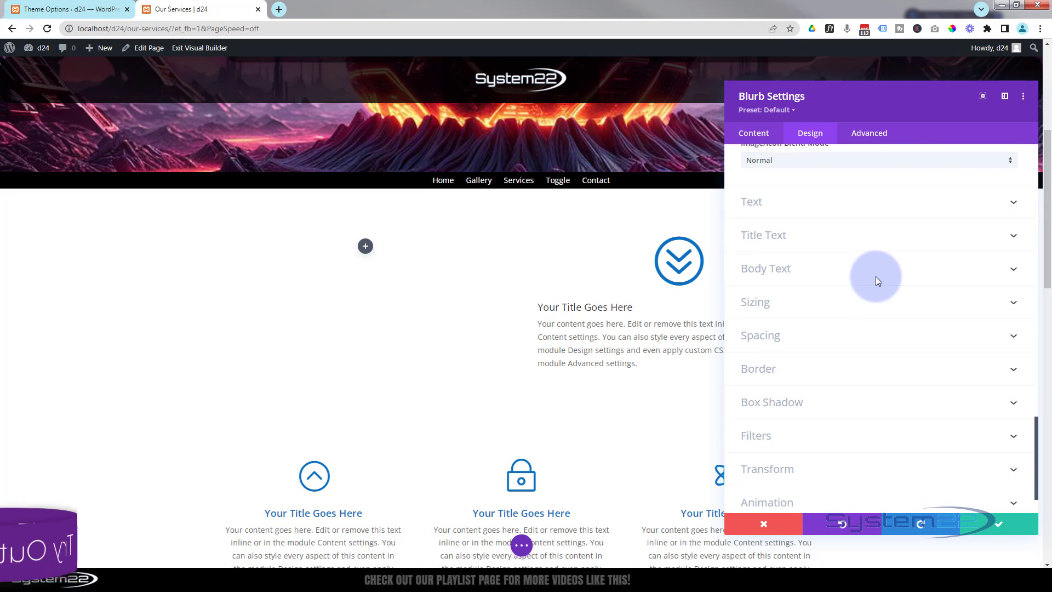
{"action": "left_click", "coordinate": [779, 205]}
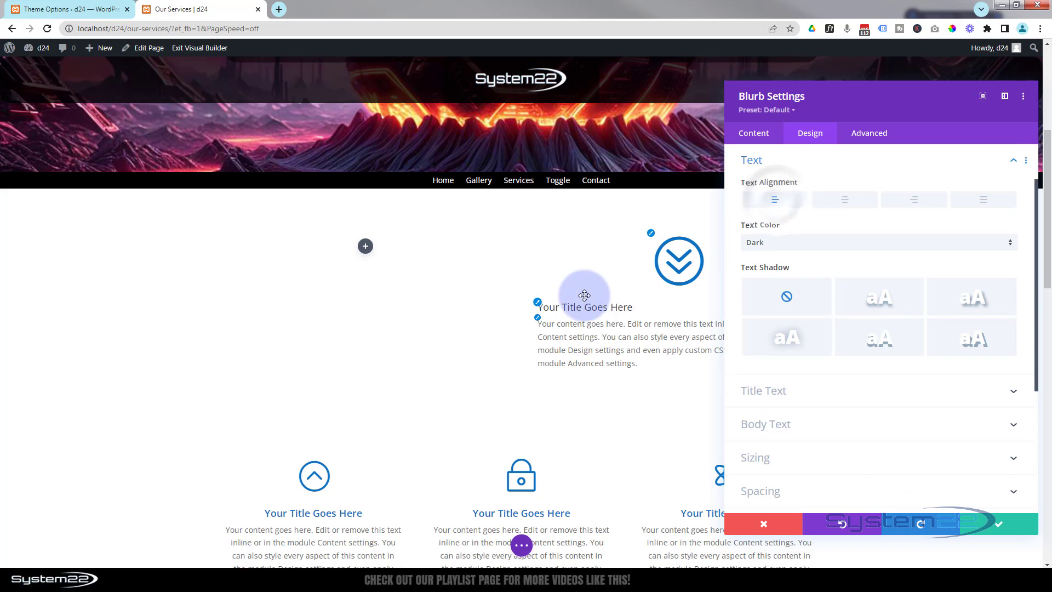
{"action": "left_click", "coordinate": [849, 204]}
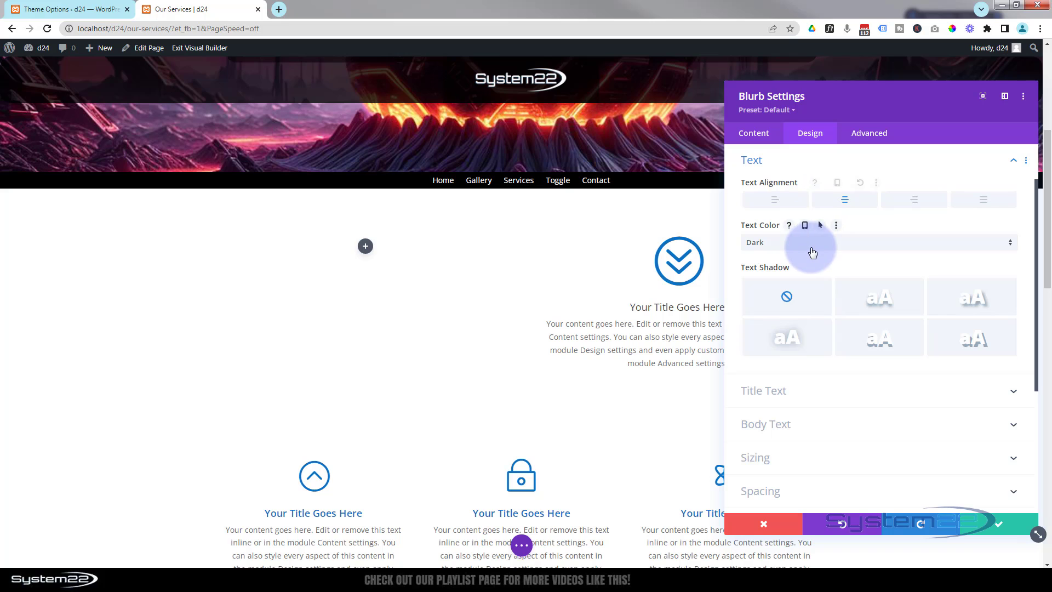
{"action": "left_click", "coordinate": [998, 521]}
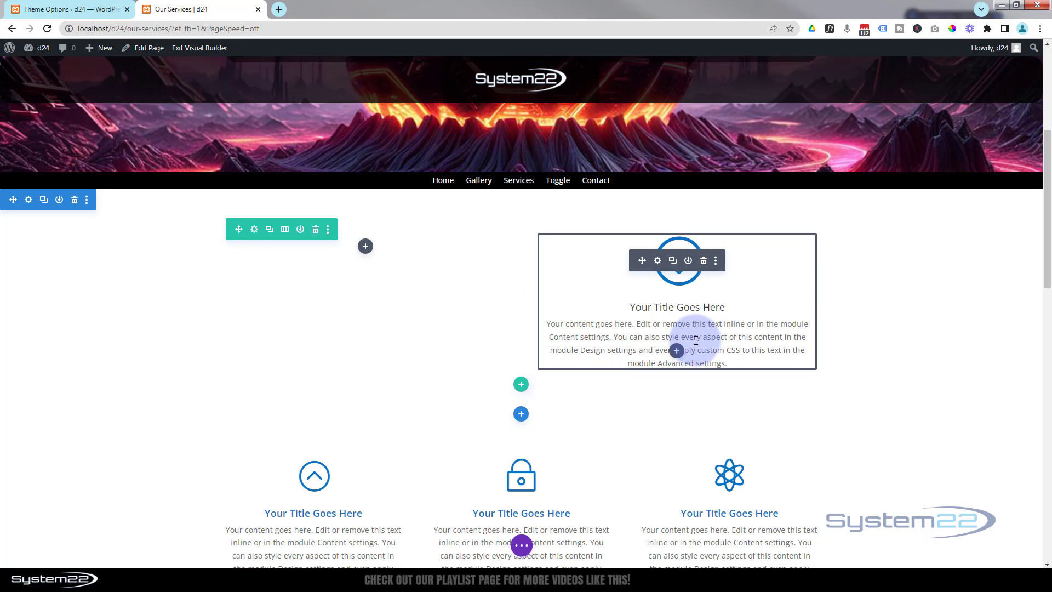
Give the row's second column the alien landscape image with the purple saucer as background and save the column settings.
{"action": "left_click", "coordinate": [254, 230]}
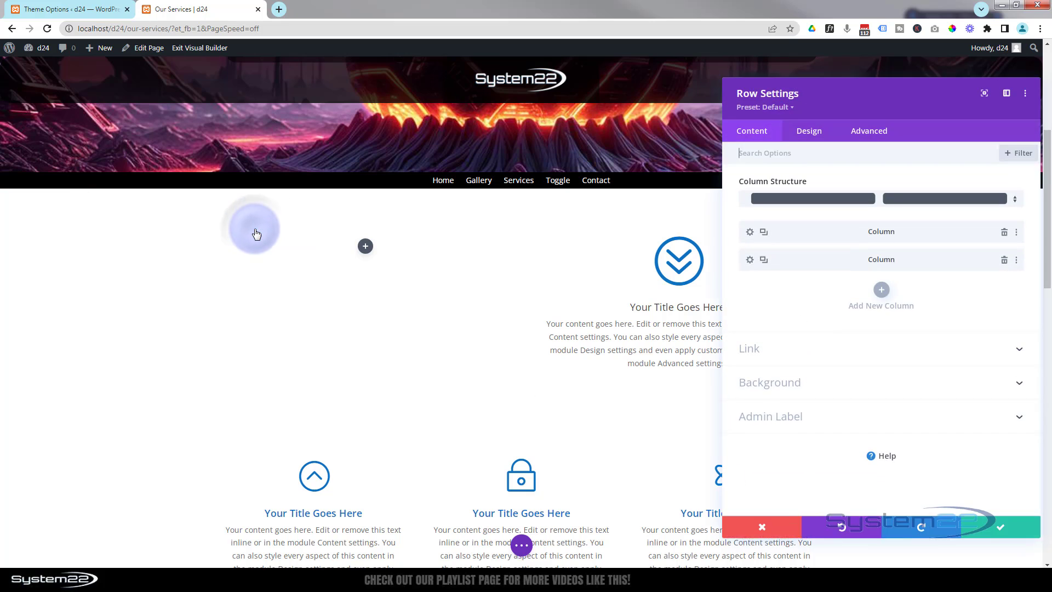
{"action": "left_click", "coordinate": [752, 260]}
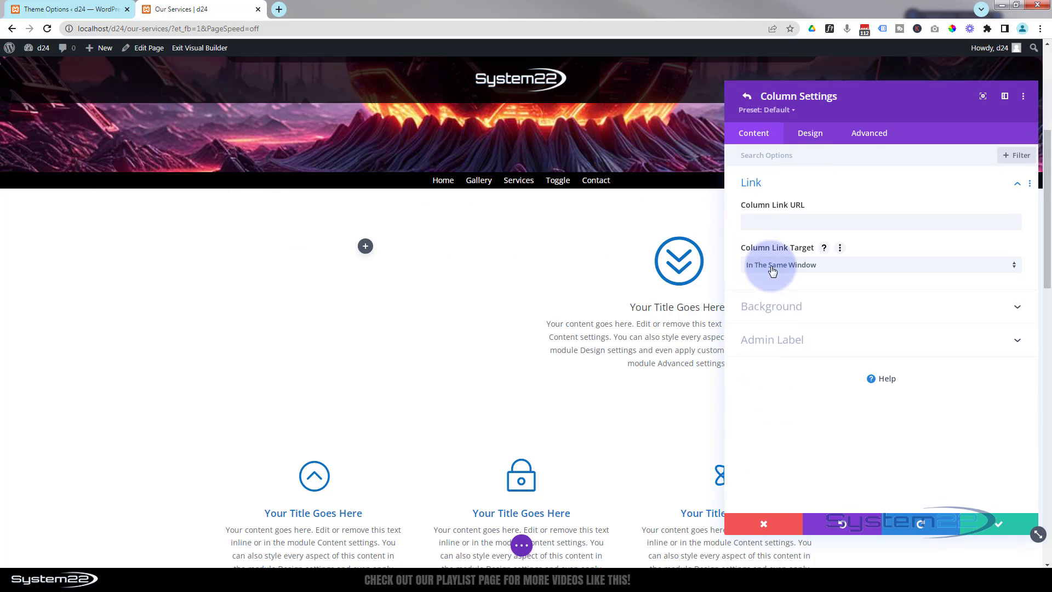
{"action": "left_click", "coordinate": [844, 306]}
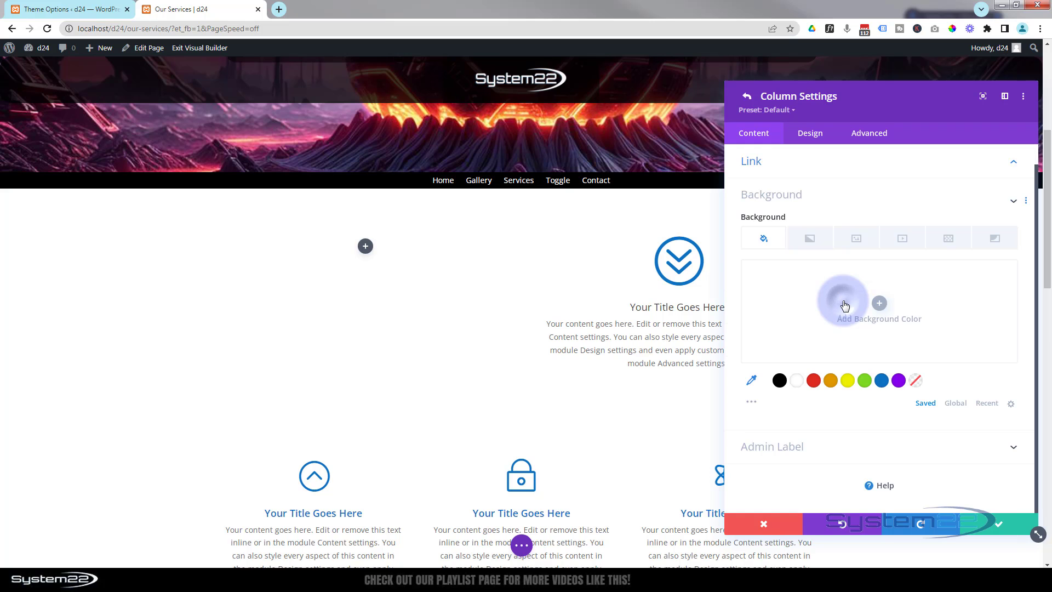
{"action": "left_click", "coordinate": [856, 239]}
{"action": "left_click", "coordinate": [870, 295]}
{"action": "left_click", "coordinate": [879, 305]}
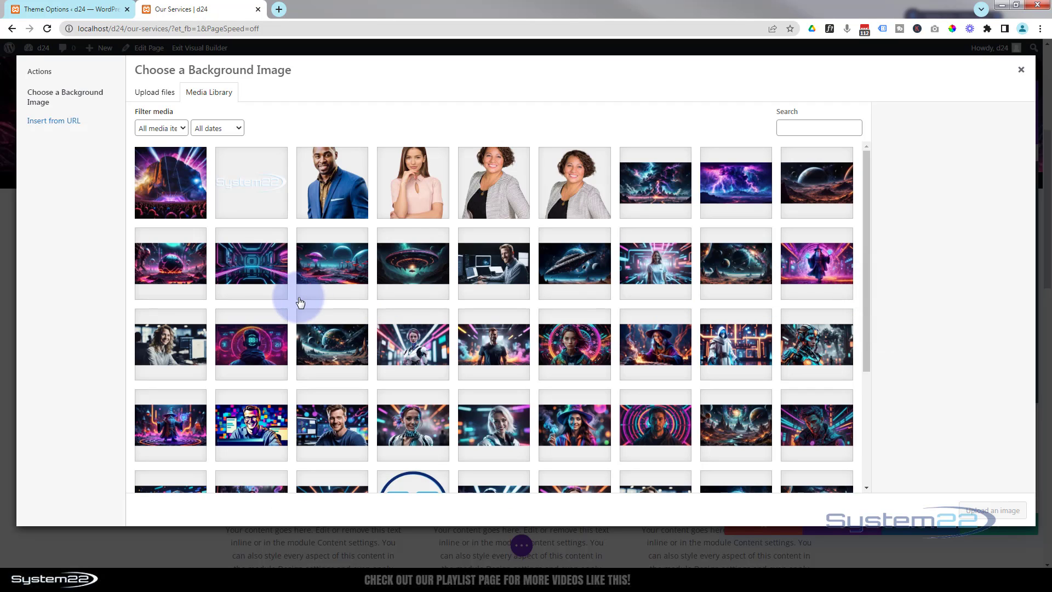
{"action": "left_click", "coordinate": [305, 290]}
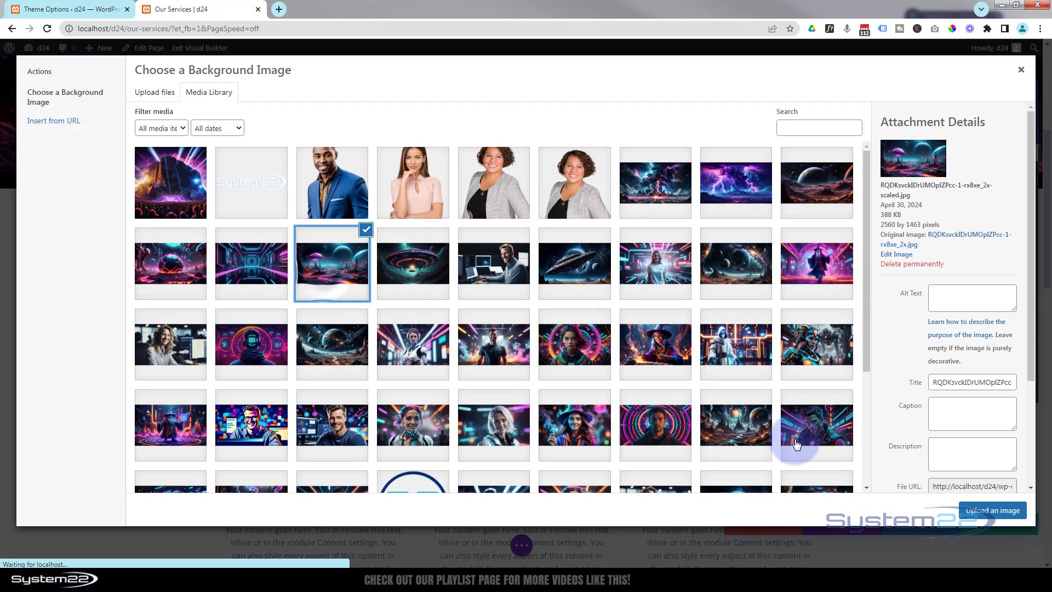
{"action": "left_click", "coordinate": [991, 510]}
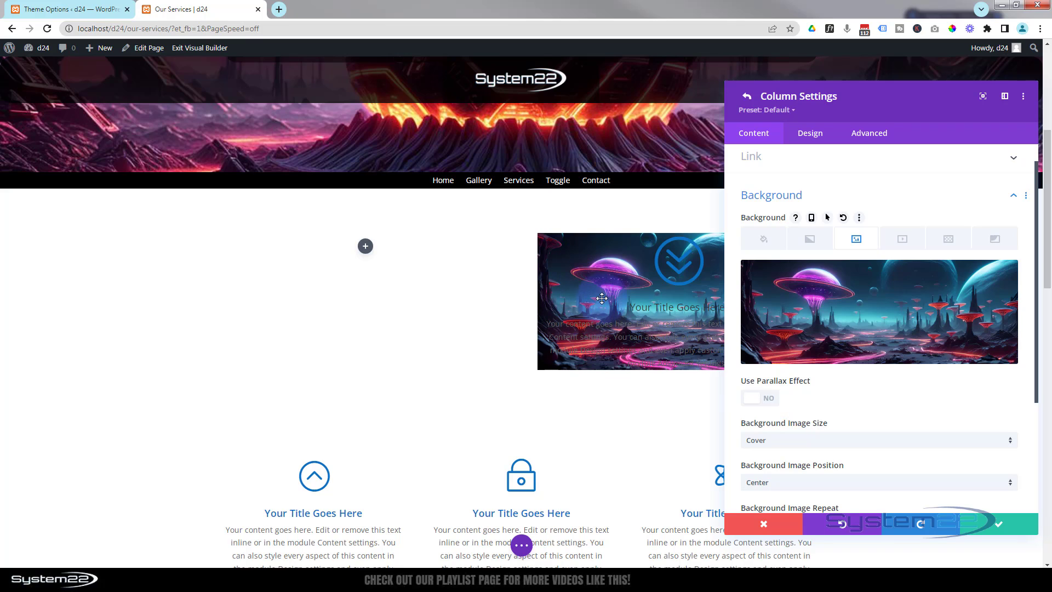
{"action": "mouse_move", "coordinate": [838, 265]}
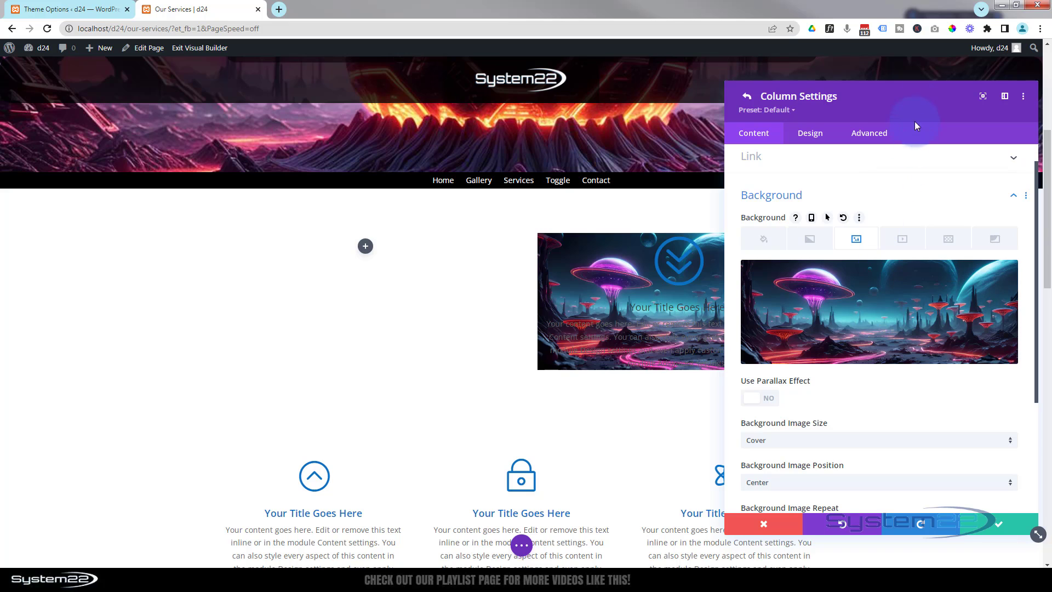
{"action": "left_click_drag", "start_coordinate": [923, 102], "coordinate": [352, 110]}
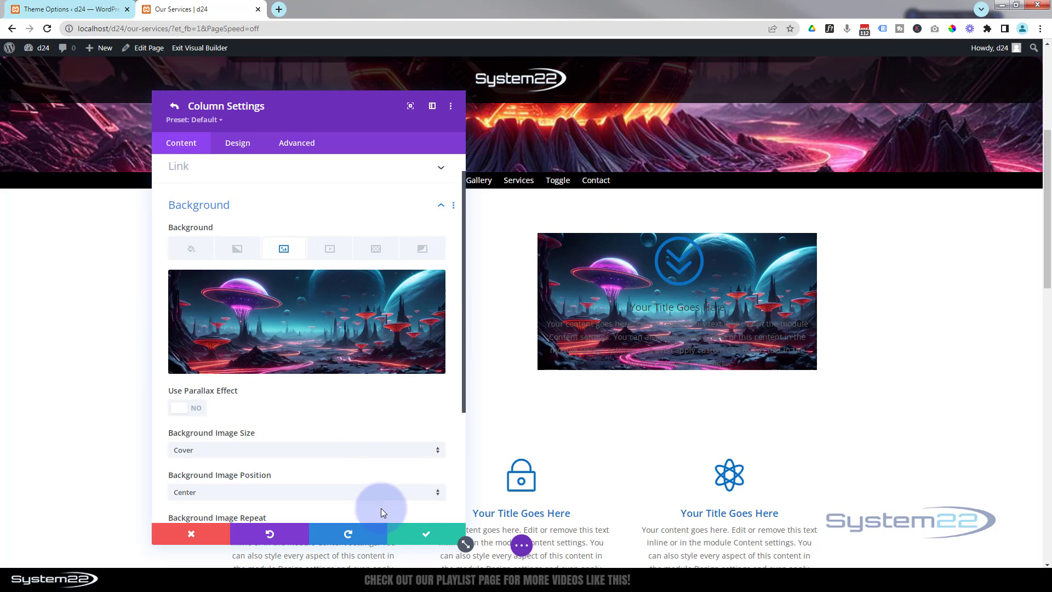
{"action": "left_click", "coordinate": [420, 535]}
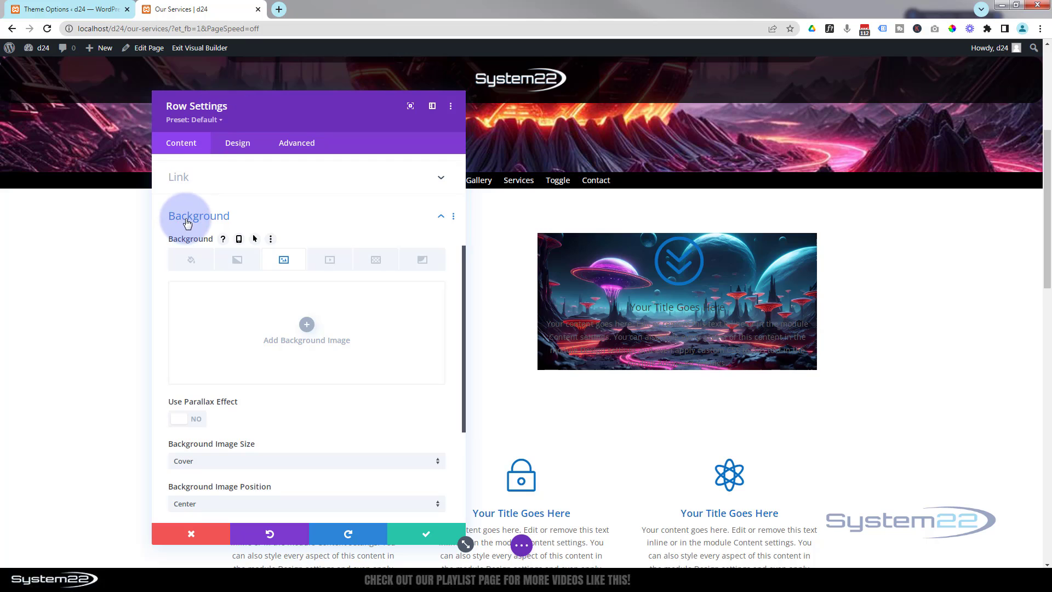
Give the row a solid black background color.
{"action": "left_click", "coordinate": [191, 260]}
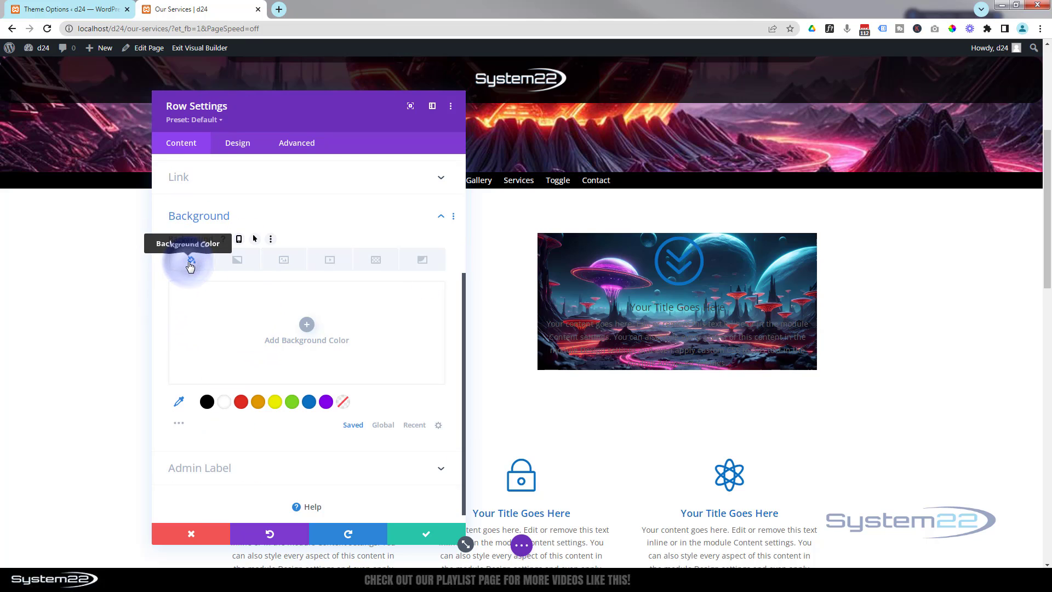
{"action": "left_click", "coordinate": [207, 402]}
{"action": "left_click_drag", "start_coordinate": [300, 108], "coordinate": [288, 181]}
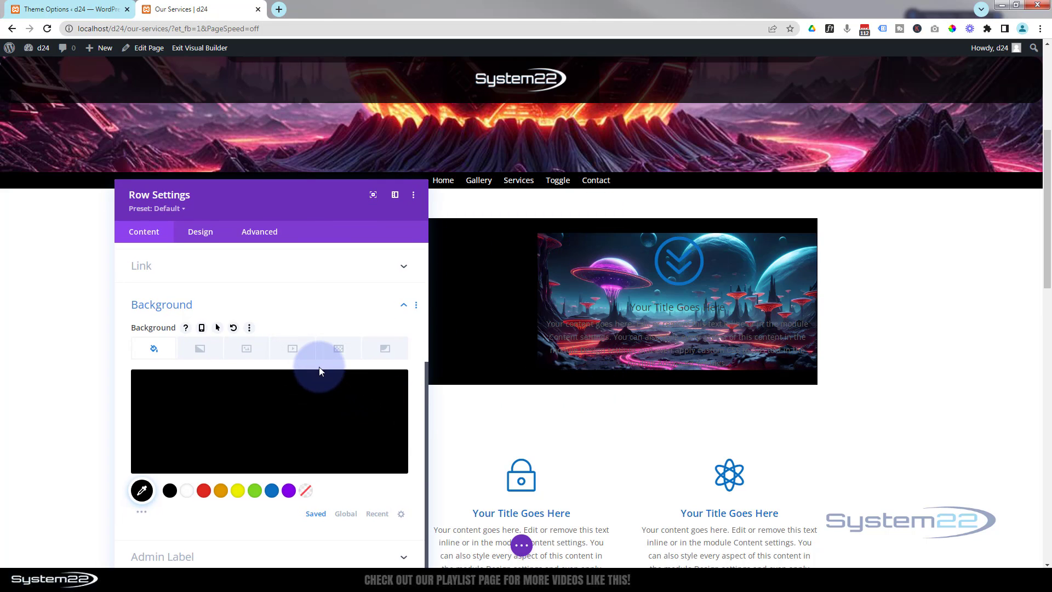
Set the row's top and bottom padding to 0px and save the row settings.
{"action": "left_click", "coordinate": [200, 231]}
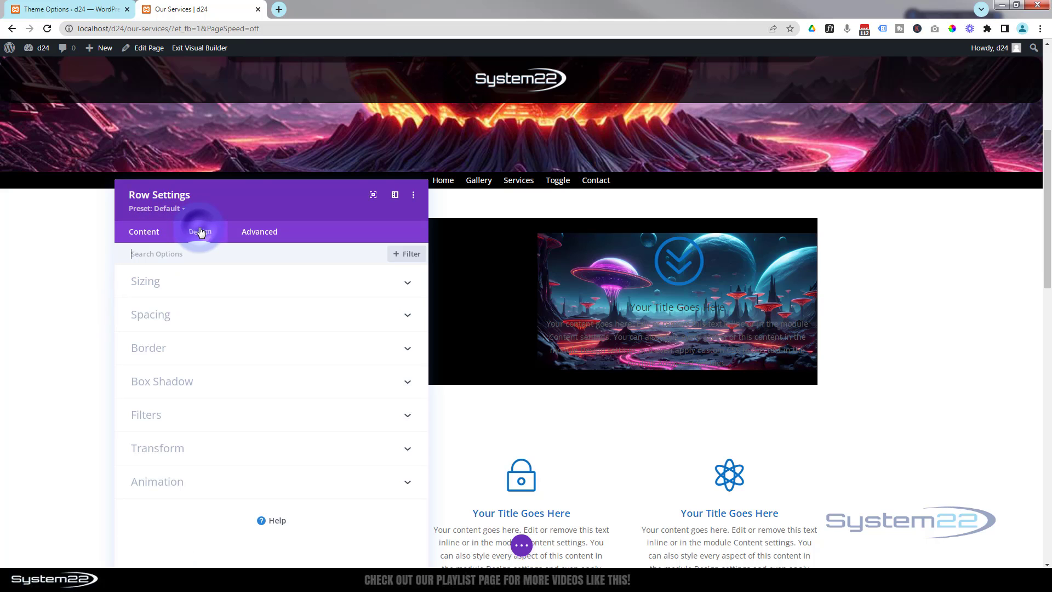
{"action": "left_click", "coordinate": [218, 316]}
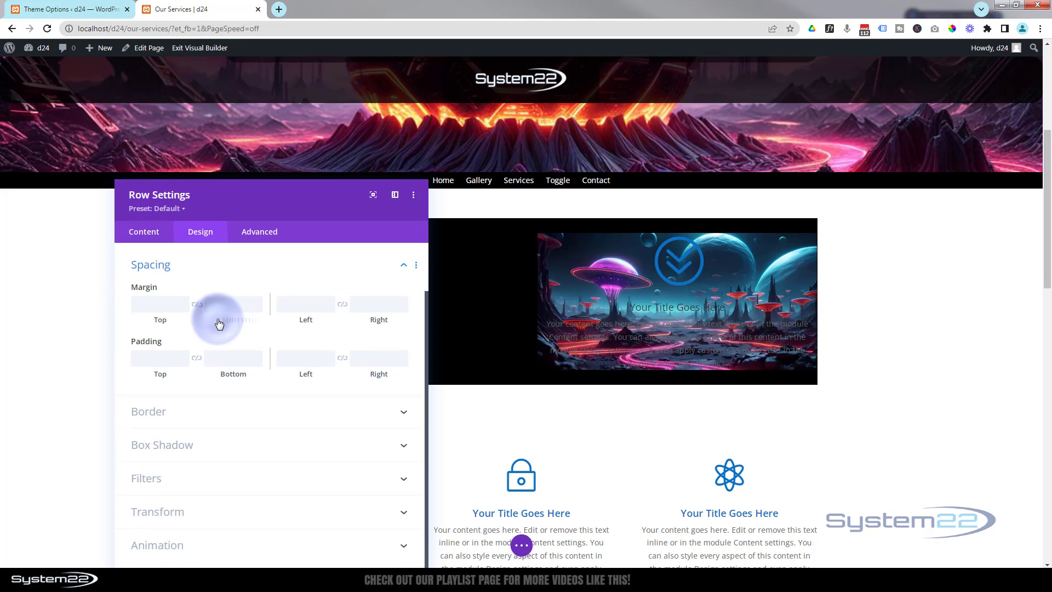
{"action": "left_click", "coordinate": [164, 359]}
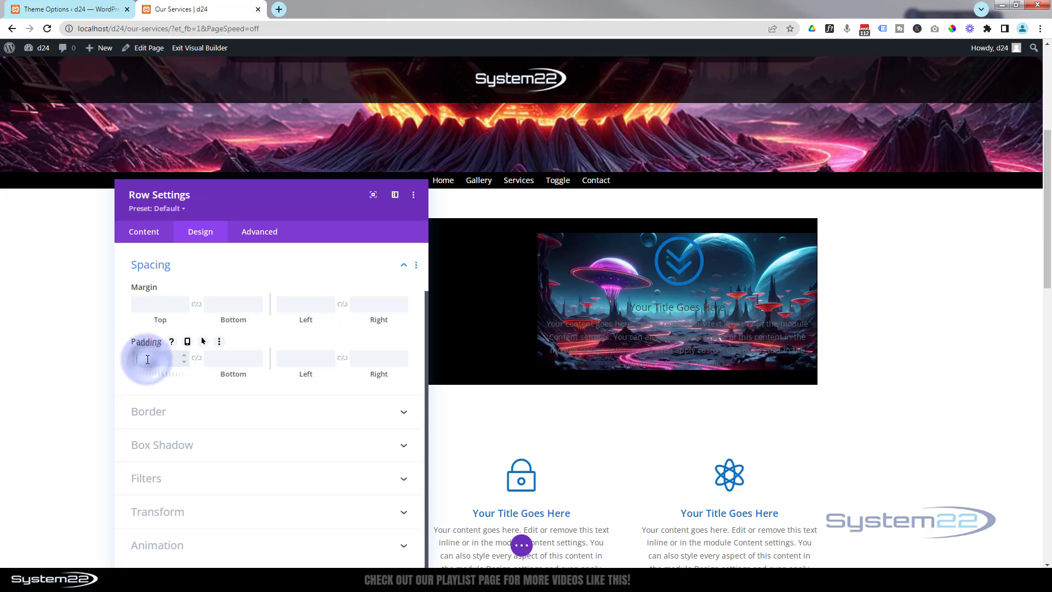
{"action": "left_click", "coordinate": [148, 359]}
{"action": "type", "text": "0"}
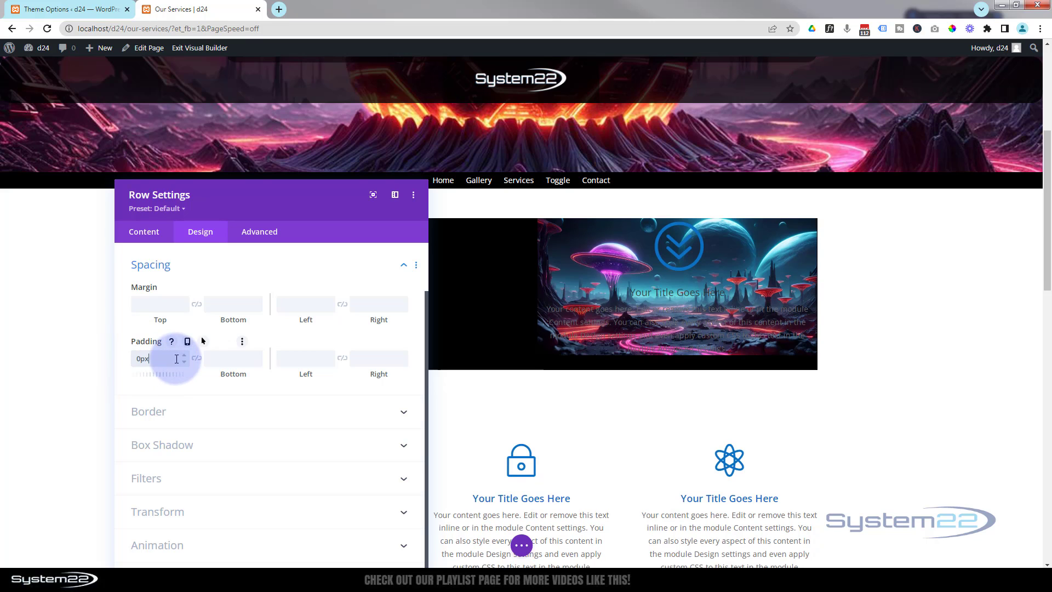
{"action": "left_click", "coordinate": [196, 359]}
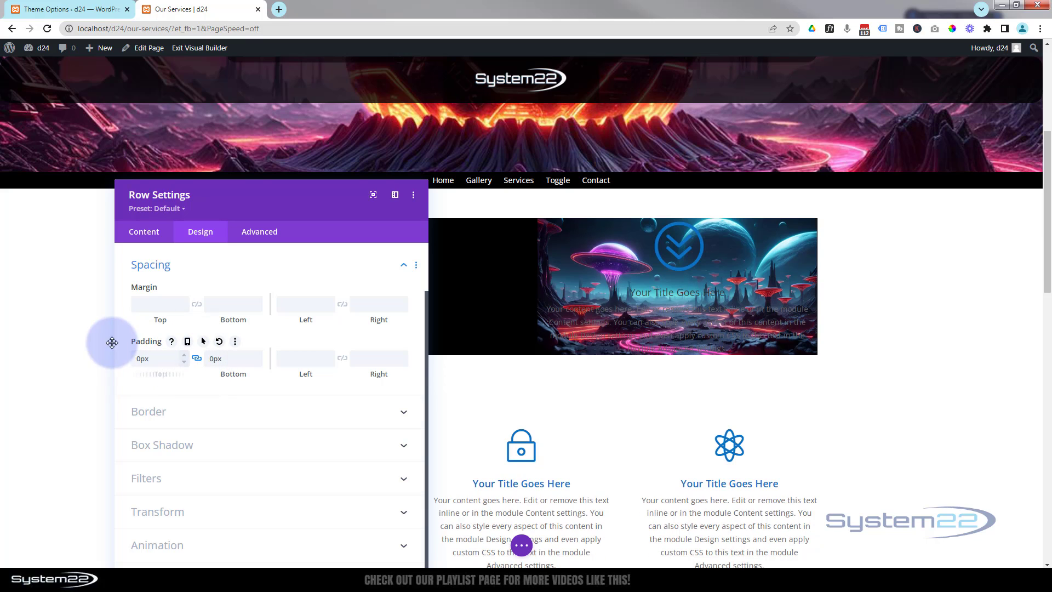
{"action": "left_click_drag", "start_coordinate": [335, 204], "coordinate": [610, 66]}
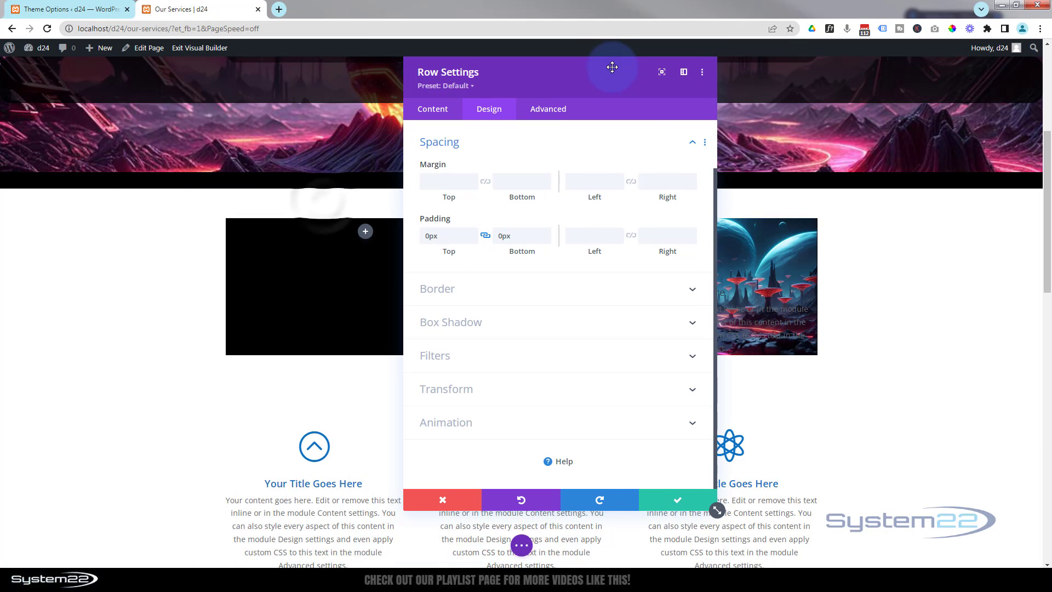
{"action": "left_click", "coordinate": [667, 503]}
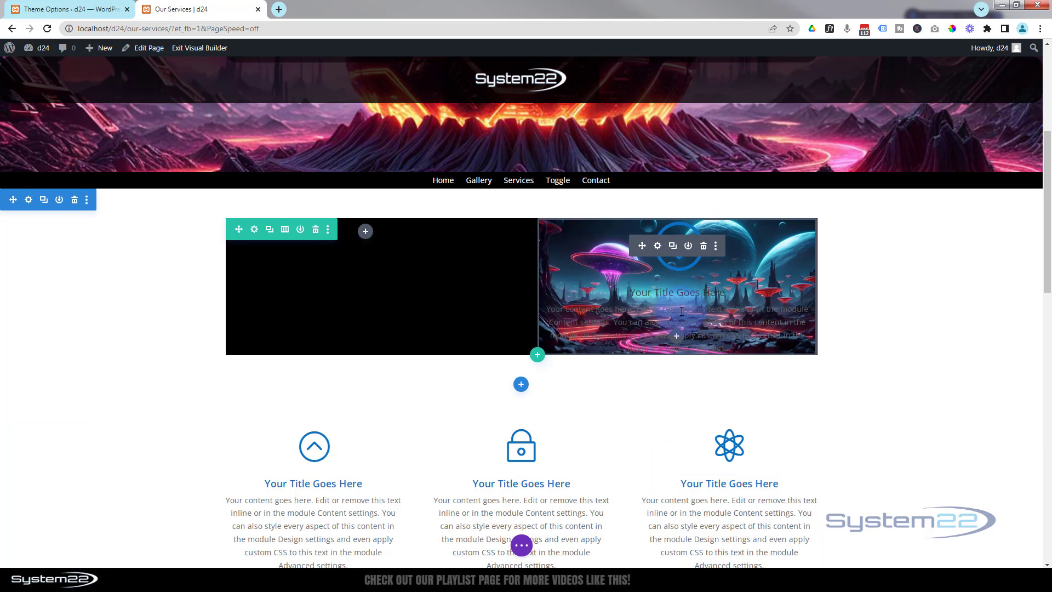
Set the text color of the second column's blurb to Light.
{"action": "left_click", "coordinate": [658, 246]}
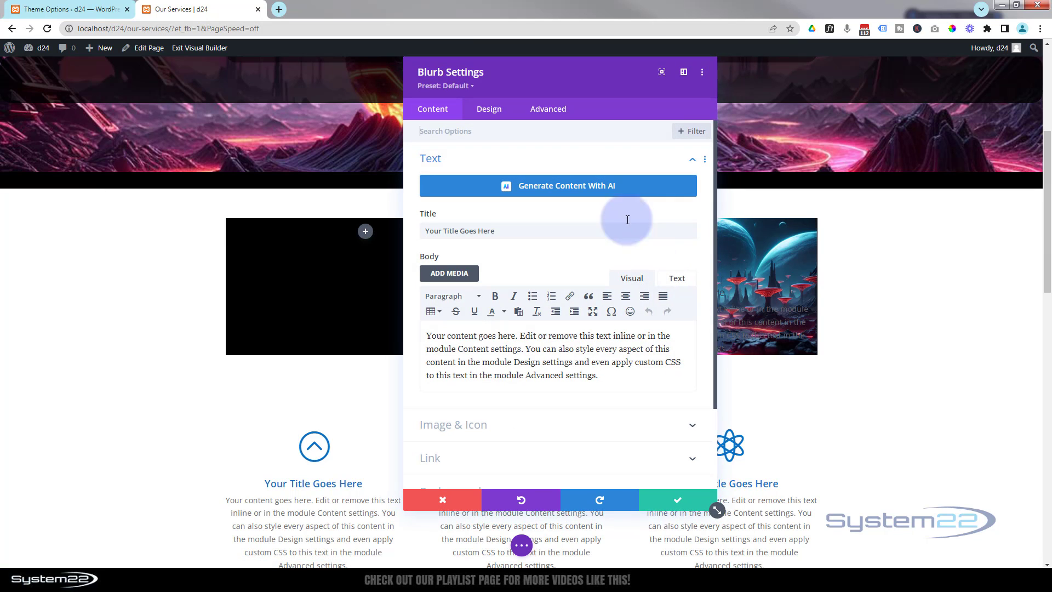
{"action": "left_click_drag", "start_coordinate": [556, 89], "coordinate": [286, 104]}
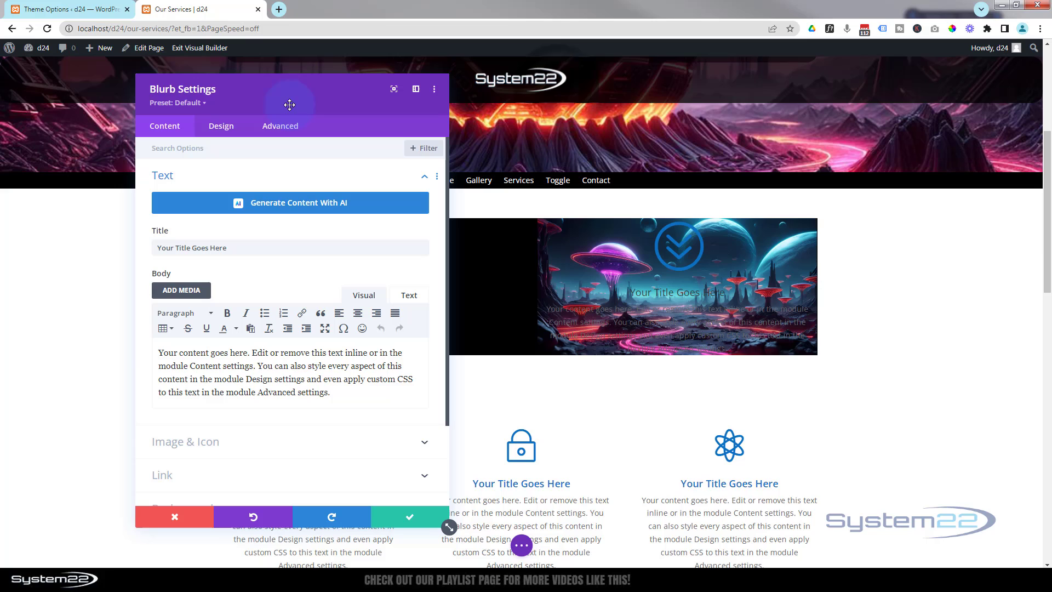
{"action": "left_click", "coordinate": [224, 131]}
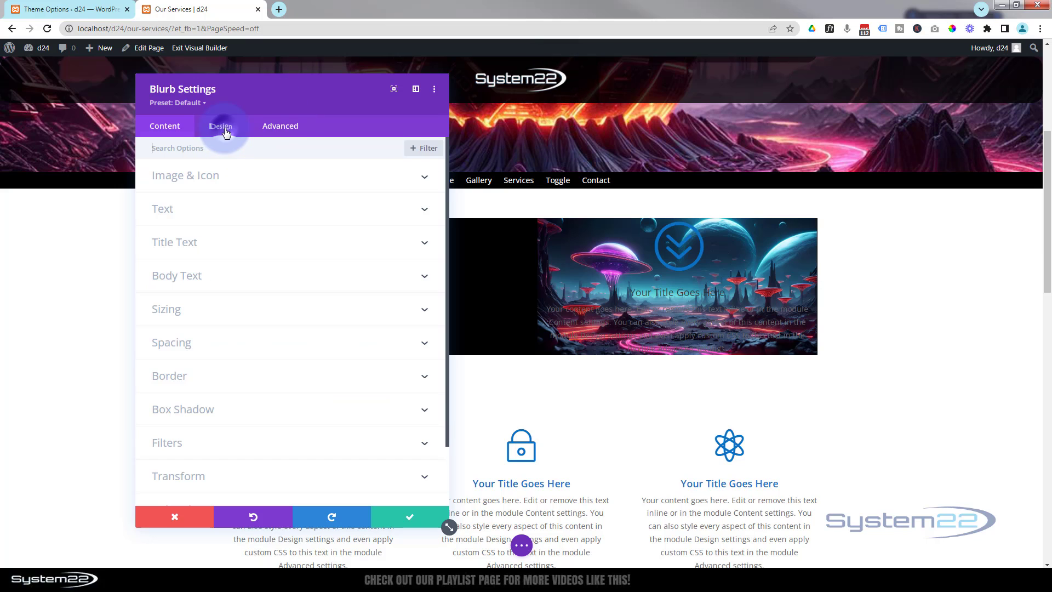
{"action": "left_click", "coordinate": [225, 210]}
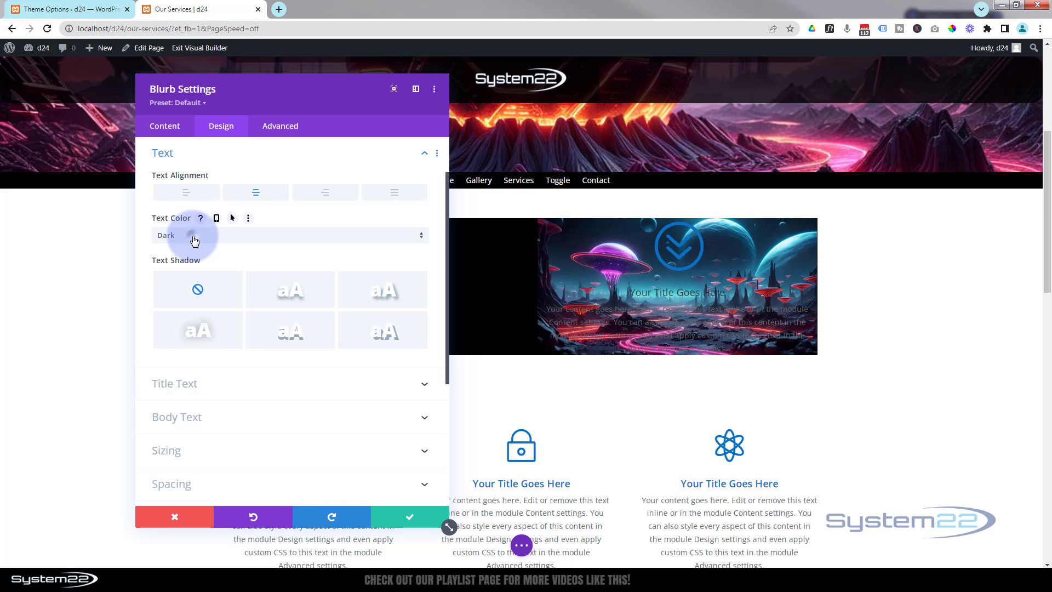
{"action": "left_click", "coordinate": [194, 240]}
{"action": "left_click", "coordinate": [186, 243]}
{"action": "left_click", "coordinate": [221, 287]}
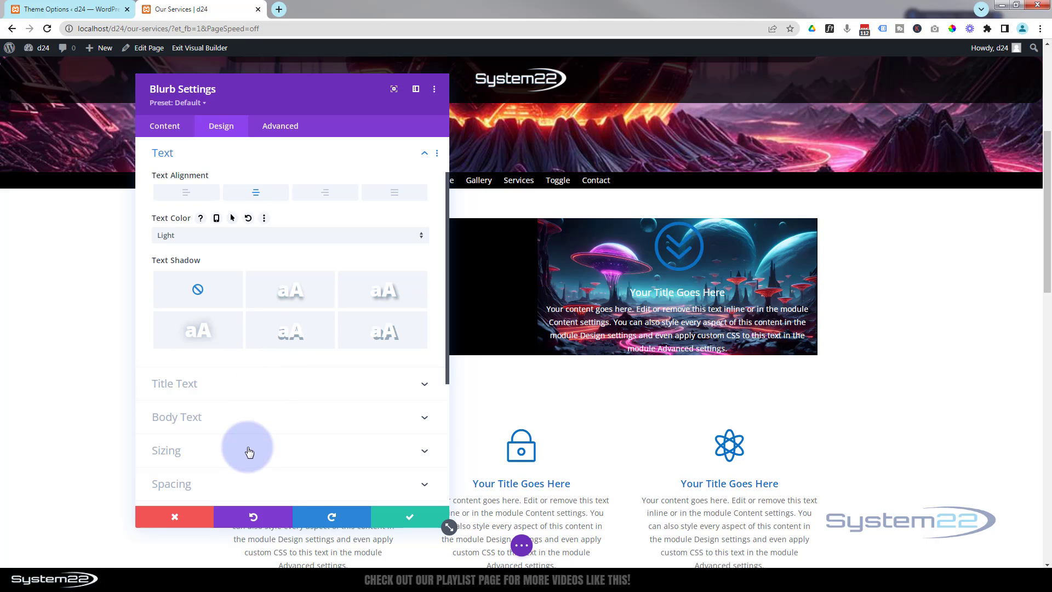
Set the blurb's padding to 30px on the top, bottom, left and right.
{"action": "left_click", "coordinate": [253, 487]}
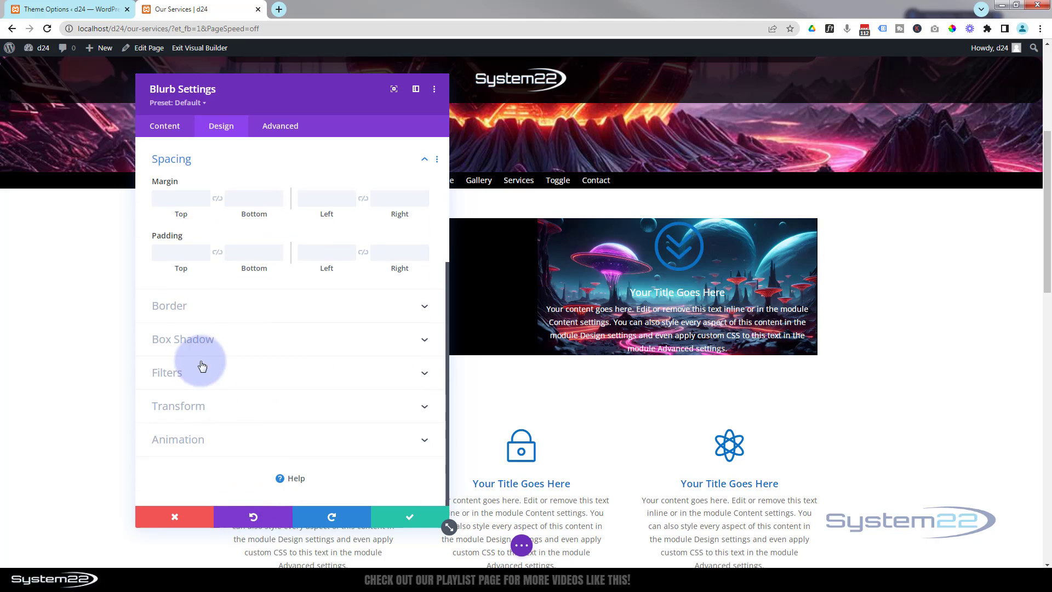
{"action": "left_click", "coordinate": [164, 253]}
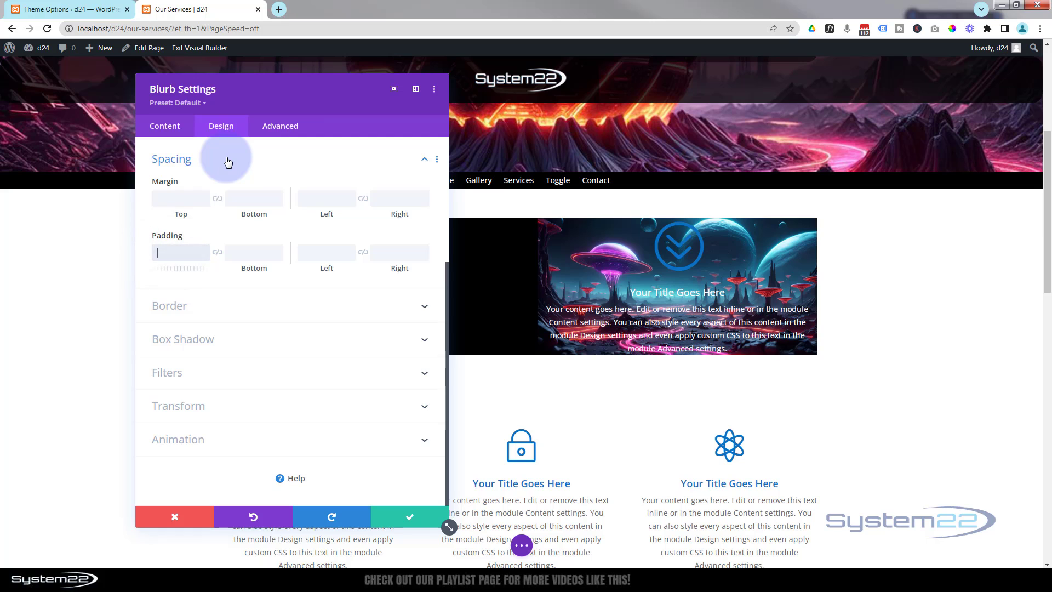
{"action": "type", "text": "30px"}
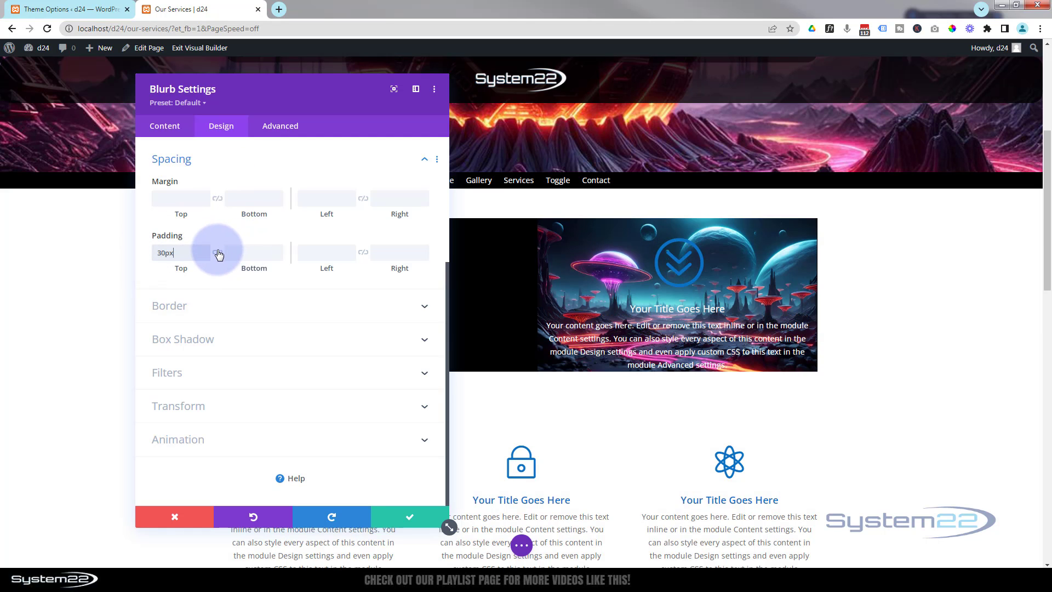
{"action": "left_click", "coordinate": [283, 260]}
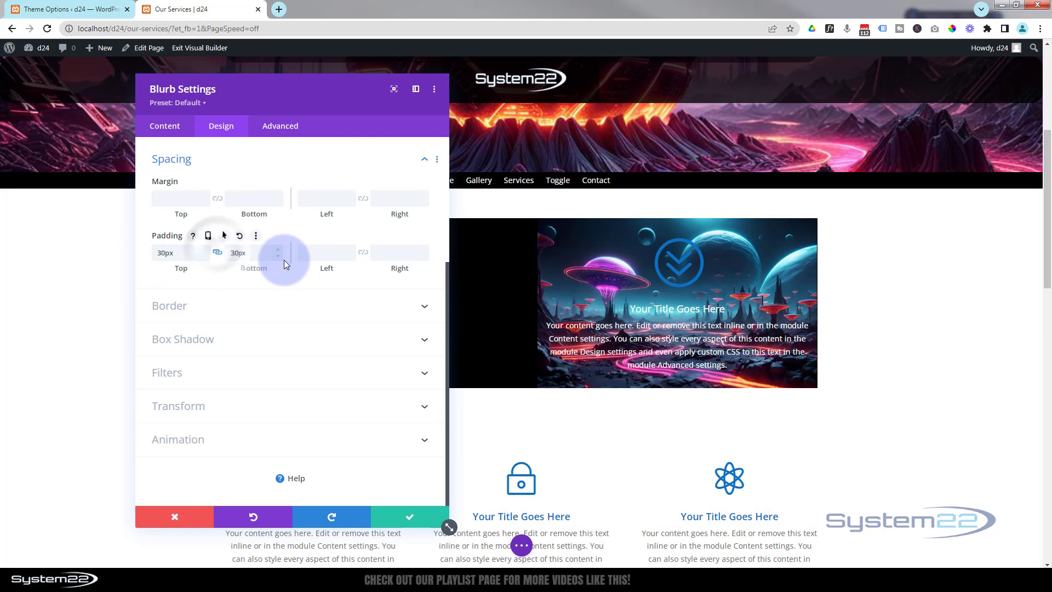
{"action": "left_click", "coordinate": [319, 254]}
{"action": "type", "text": "30"}
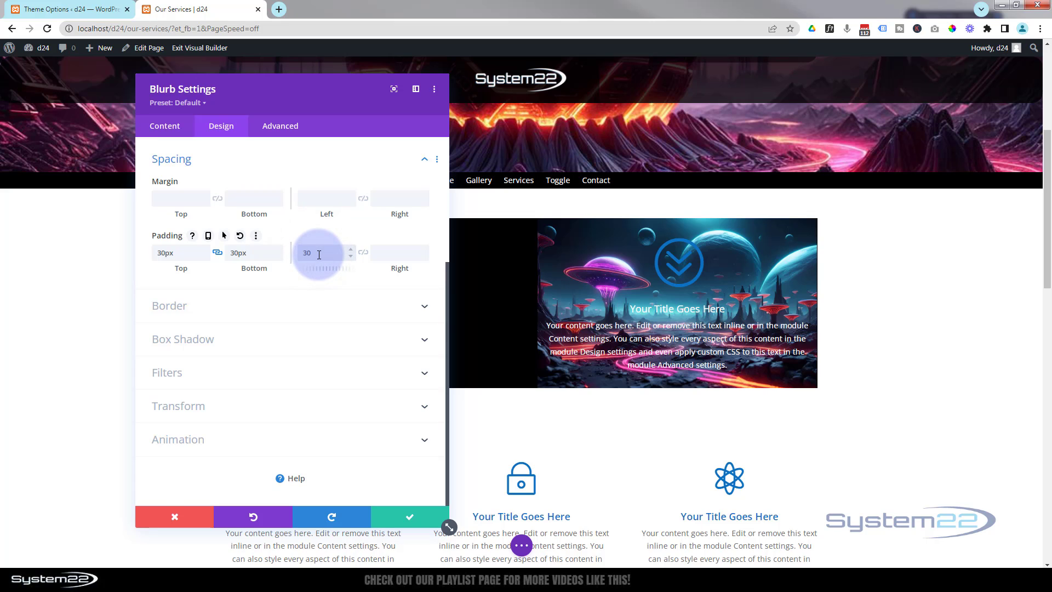
{"action": "type", "text": "px"}
{"action": "left_click", "coordinate": [362, 255]}
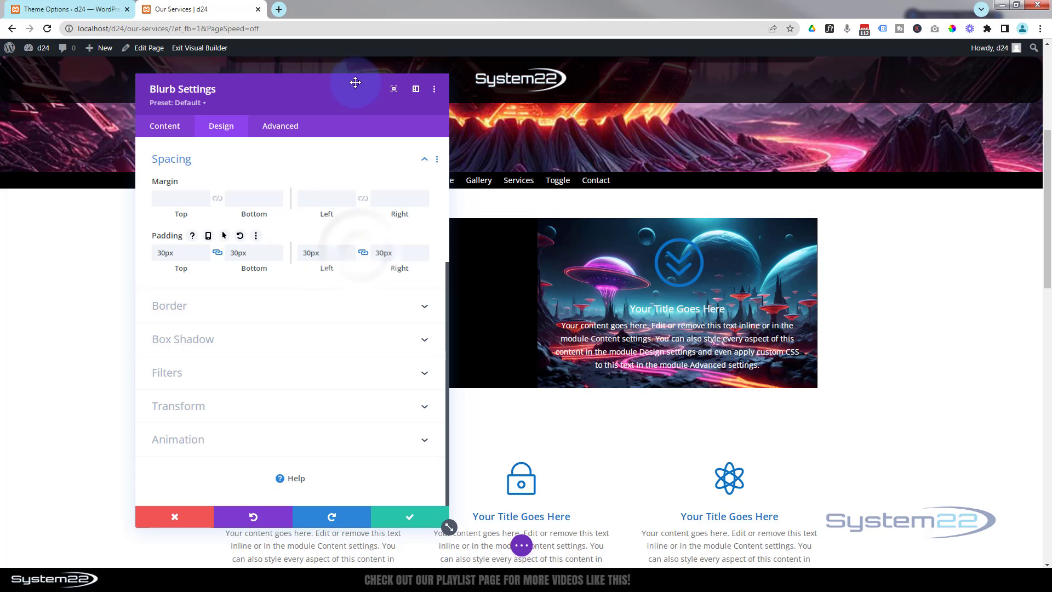
{"action": "left_click_drag", "start_coordinate": [333, 105], "coordinate": [174, 97]}
{"action": "left_click_drag", "start_coordinate": [175, 97], "coordinate": [275, 345]}
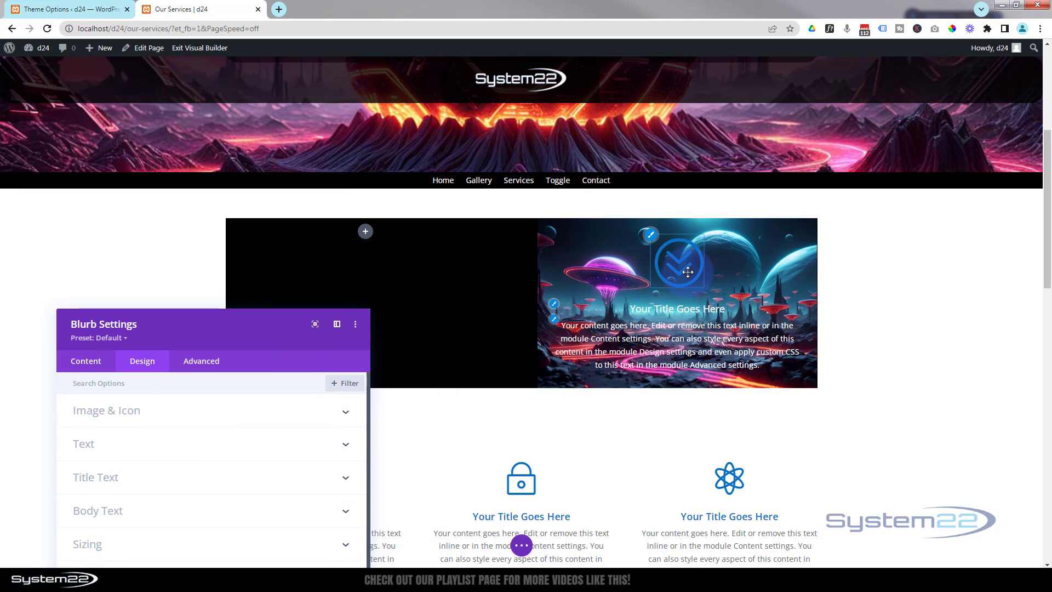
{"action": "left_click_drag", "start_coordinate": [687, 272], "coordinate": [521, 261]}
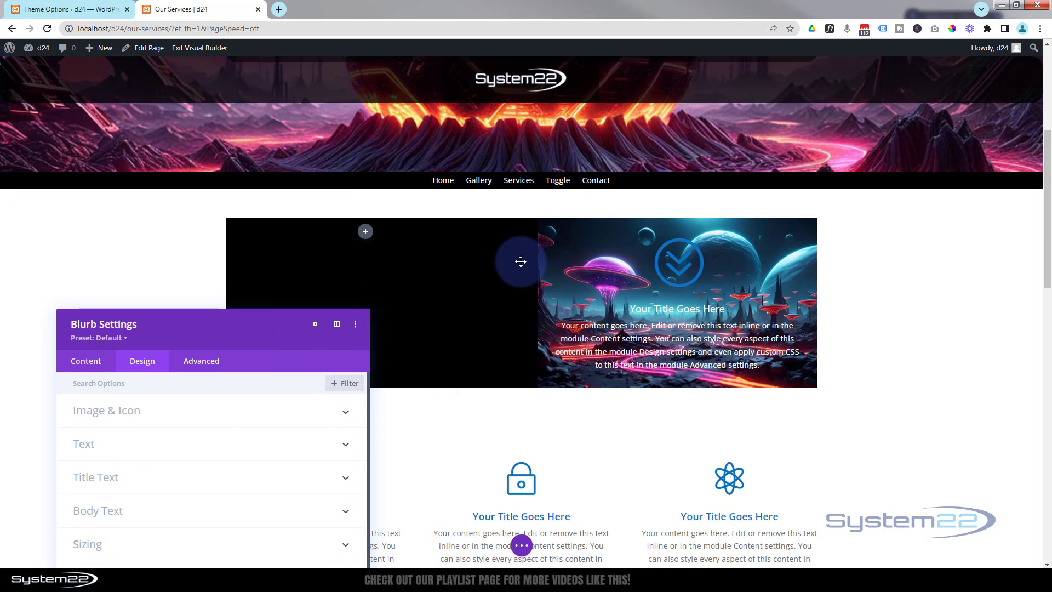
{"action": "left_click_drag", "start_coordinate": [247, 326], "coordinate": [251, 170]}
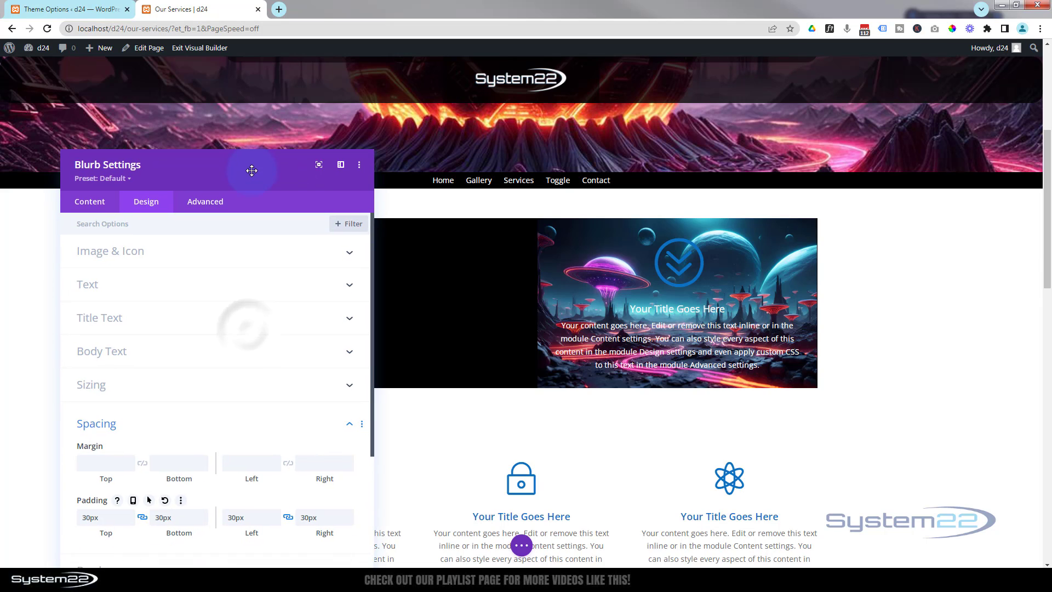
{"action": "left_click", "coordinate": [174, 361]}
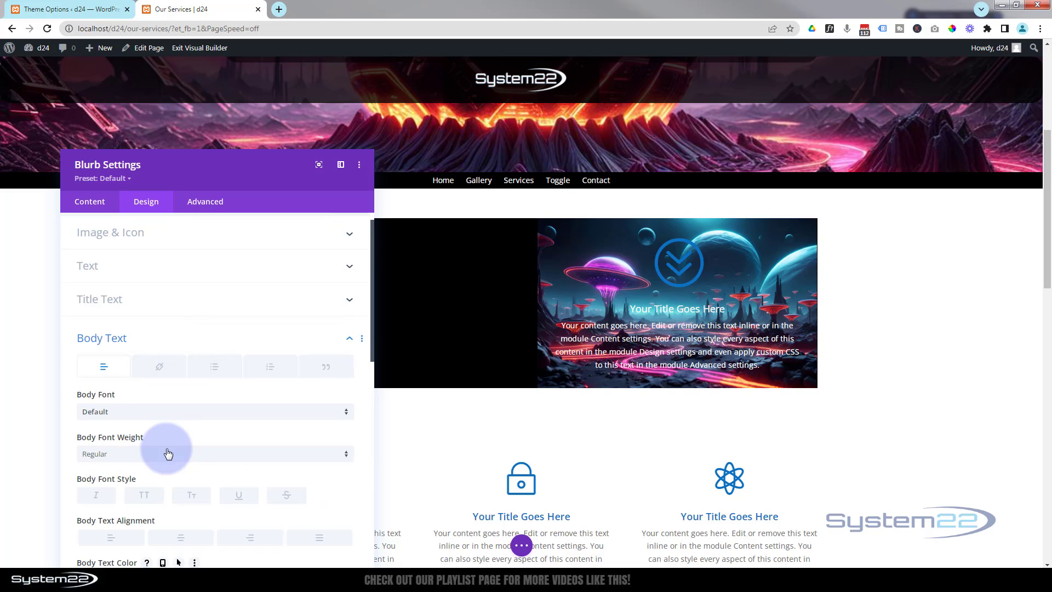
{"action": "scroll", "coordinate": [168, 454], "scroll_direction": "down", "scroll_amount": 7}
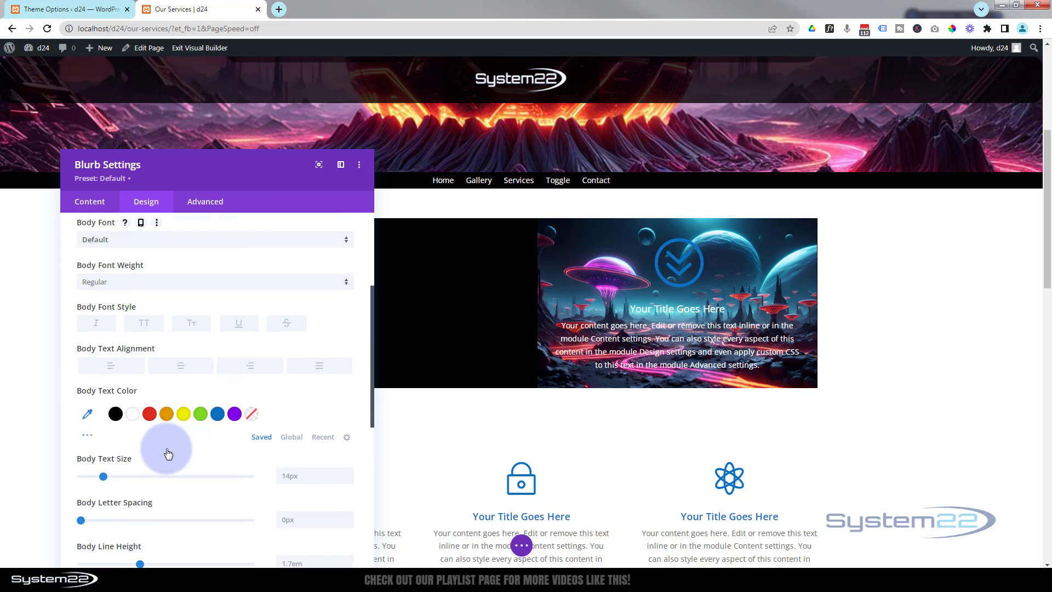
{"action": "scroll", "coordinate": [168, 453], "scroll_direction": "down", "scroll_amount": 2}
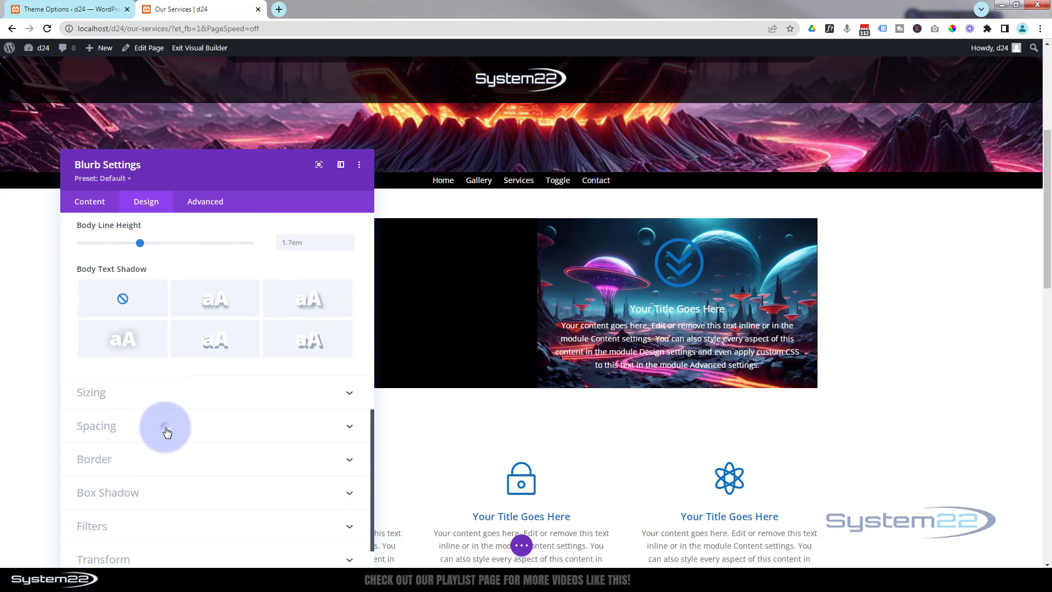
Give the blurb a left margin of -50% so it overlaps the first column.
{"action": "left_click", "coordinate": [164, 429]}
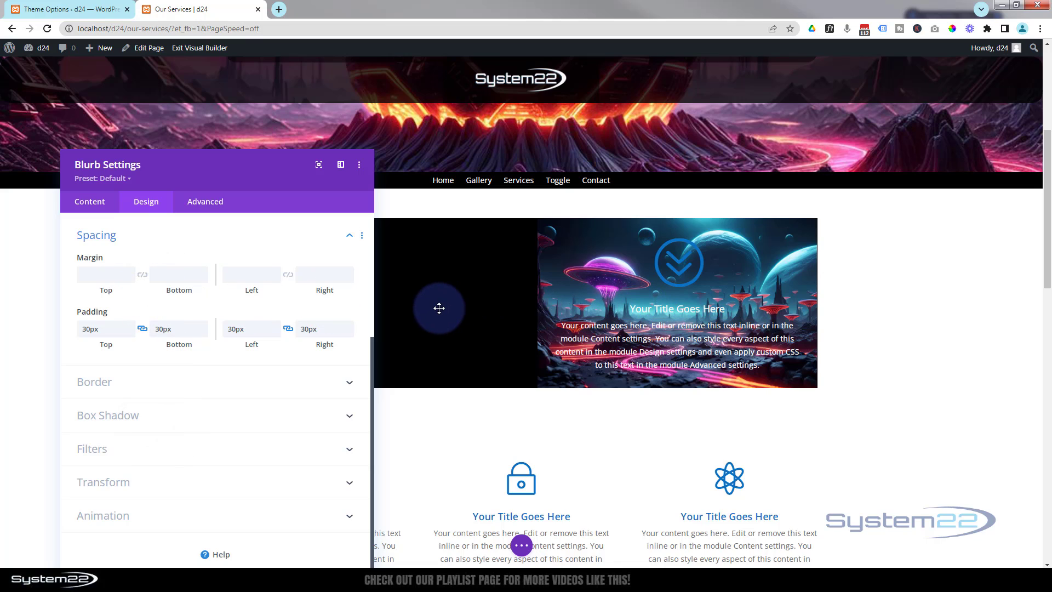
{"action": "left_click", "coordinate": [245, 271]}
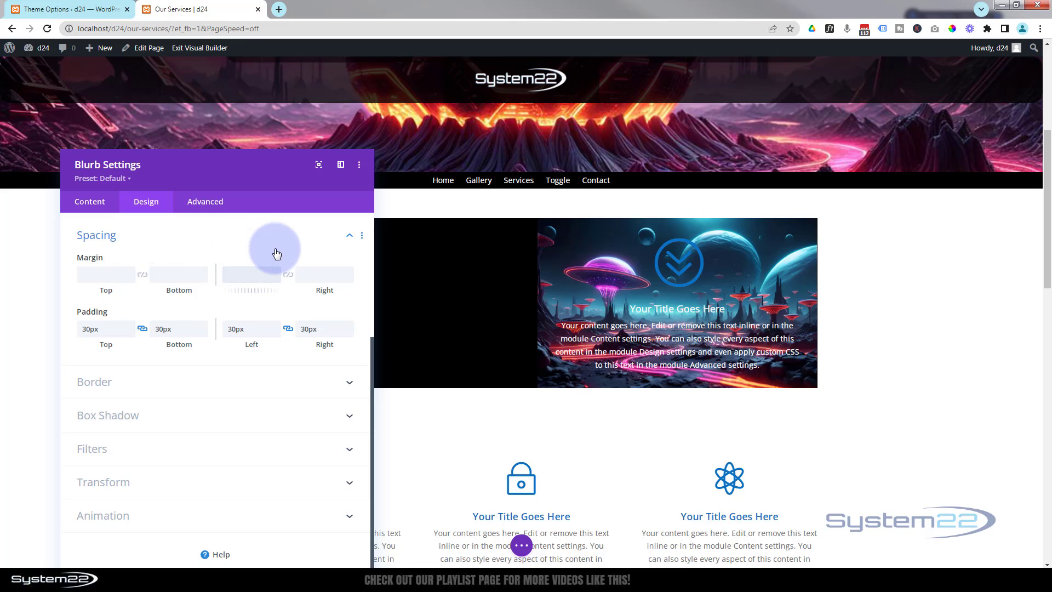
{"action": "type", "text": "-50px%"}
{"action": "key", "text": "BackSpace"}
{"action": "key", "text": "BackSpace"}
{"action": "key", "text": "BackSpace"}
{"action": "type", "text": "%"}
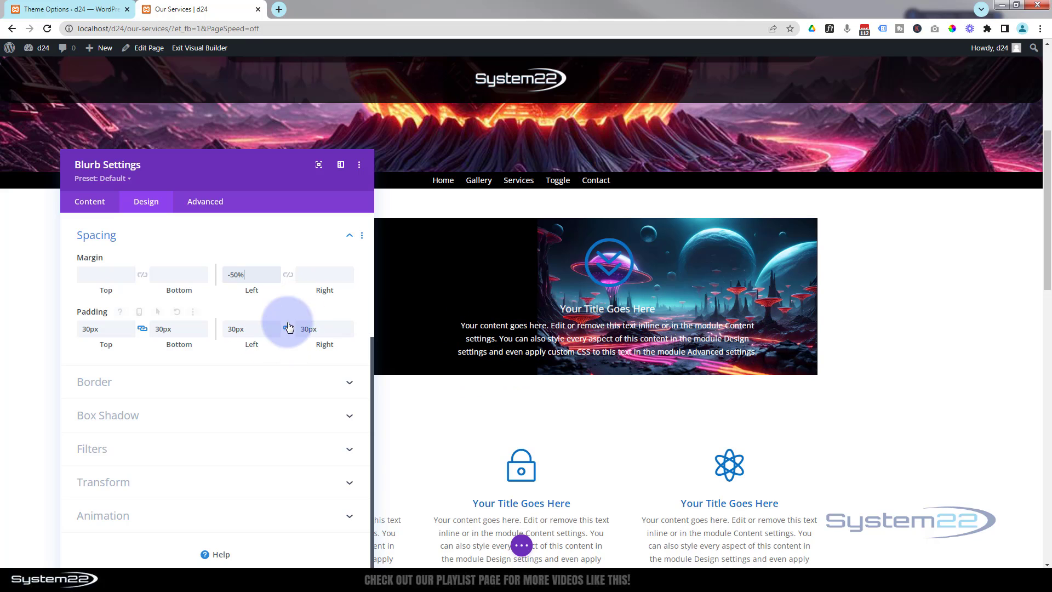
Set the blurb's right margin to 51%.
{"action": "left_click", "coordinate": [316, 273]}
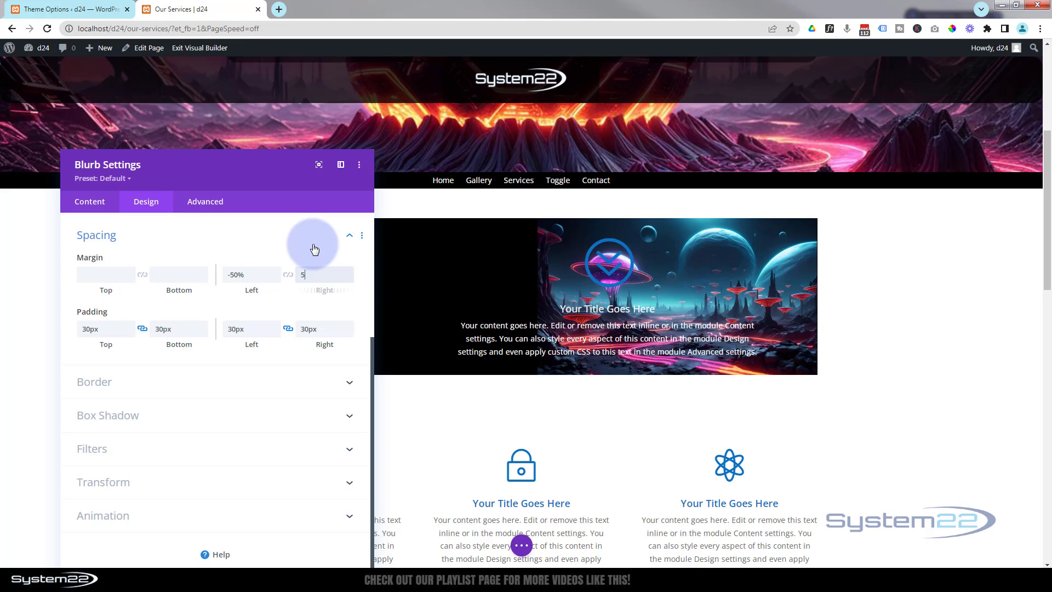
{"action": "type", "text": "50px%"}
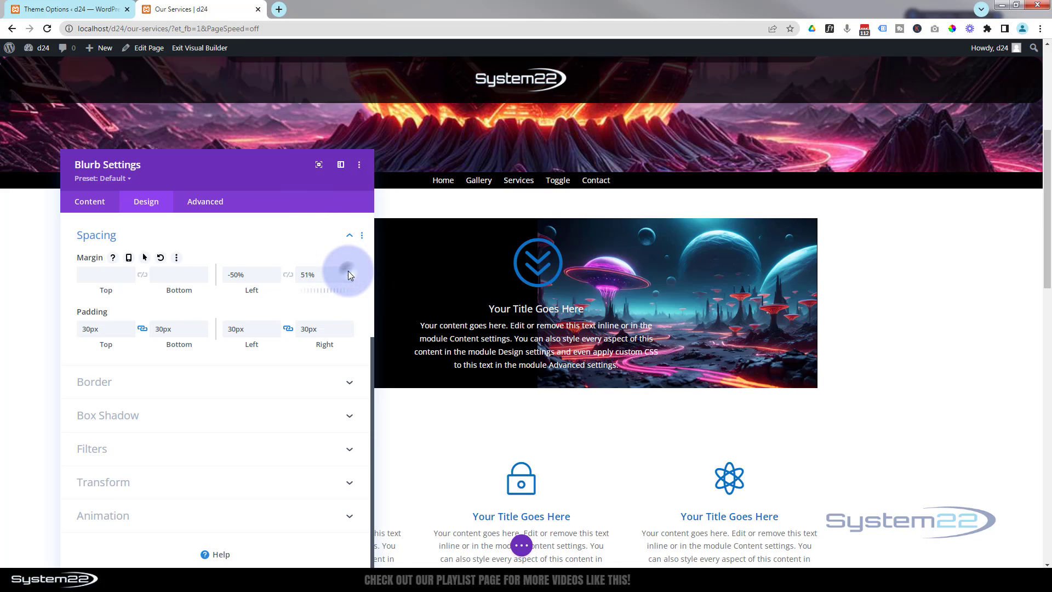
{"action": "left_click", "coordinate": [348, 271]}
{"action": "left_click", "coordinate": [348, 277]}
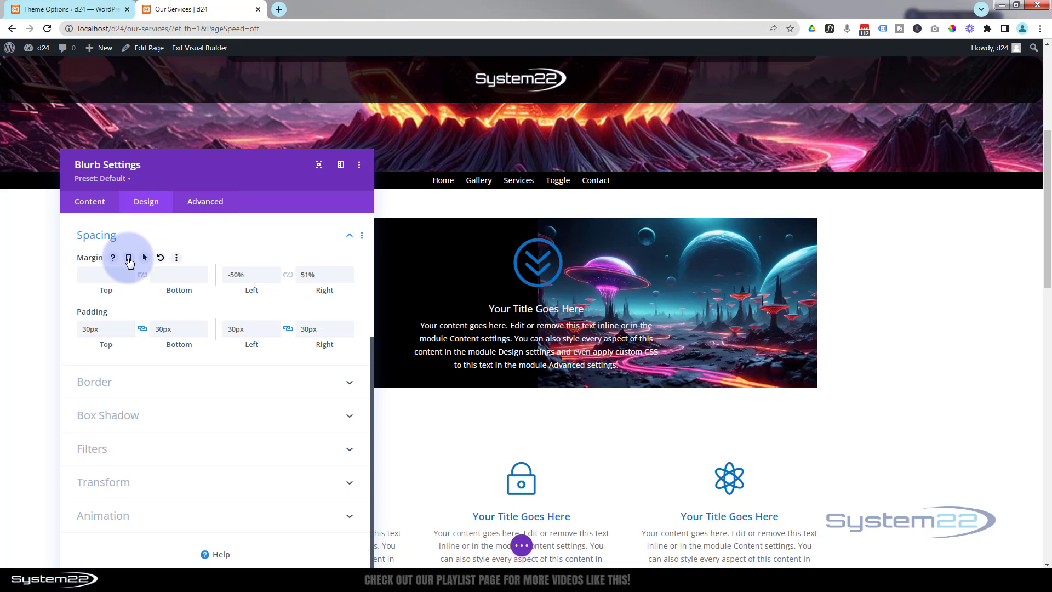
Show the per-device options for the blurb's margin and save the module settings.
{"action": "left_click", "coordinate": [129, 259]}
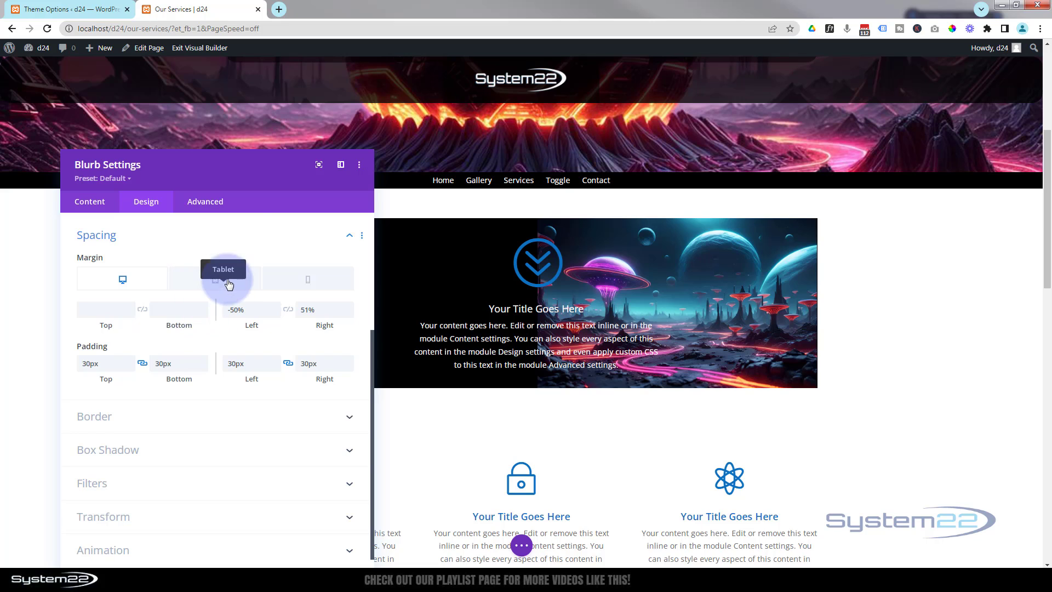
{"action": "left_click_drag", "start_coordinate": [259, 146], "coordinate": [276, 77]}
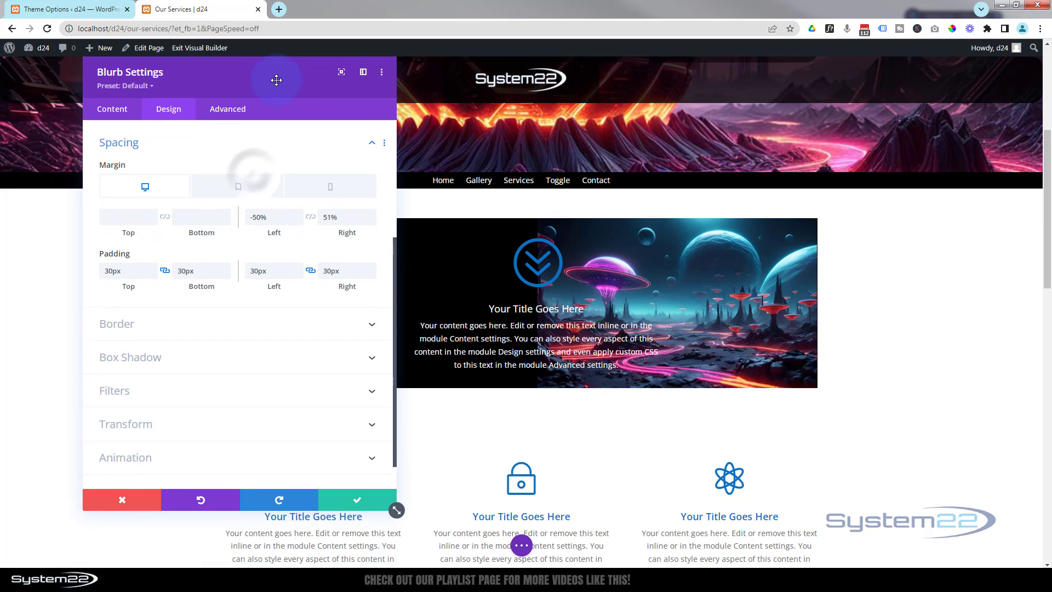
{"action": "left_click", "coordinate": [354, 501]}
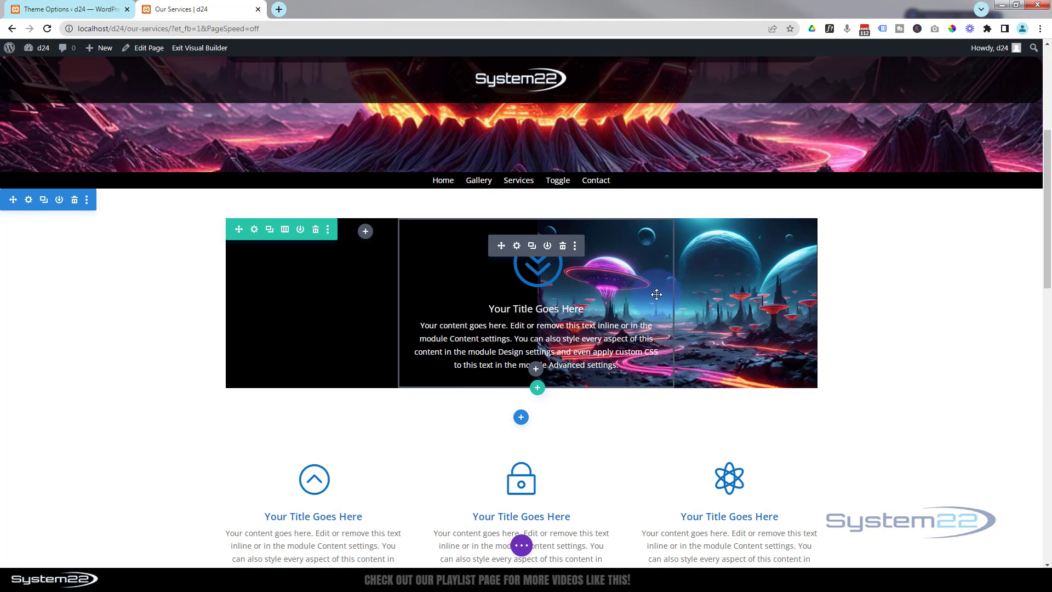
Insert a regular section with a two-equal-column row below the overlapping layout and add a Blurb module to its first column.
{"action": "left_click", "coordinate": [521, 418]}
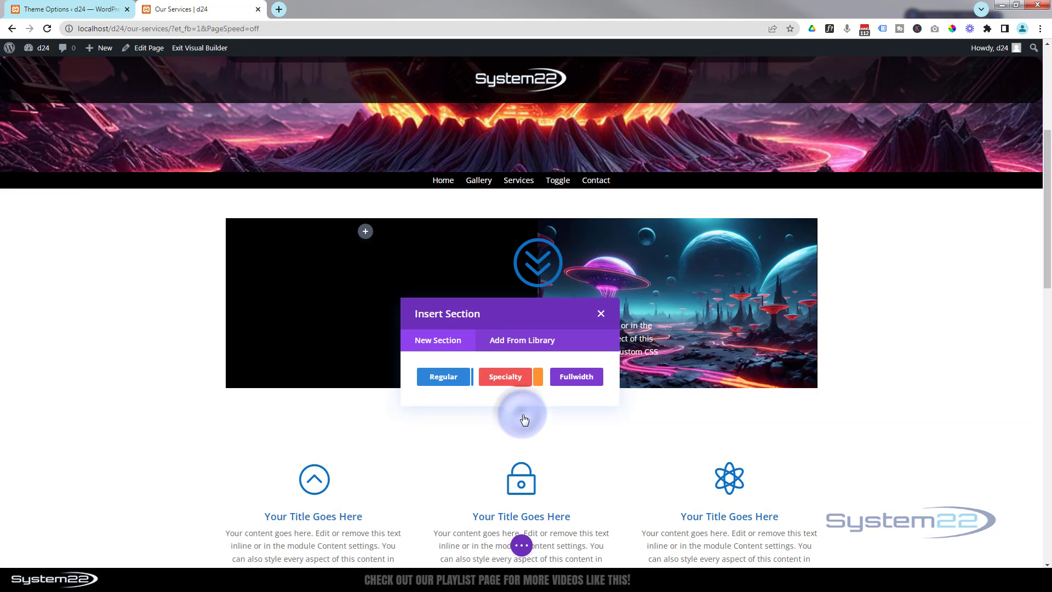
{"action": "left_click", "coordinate": [444, 376]}
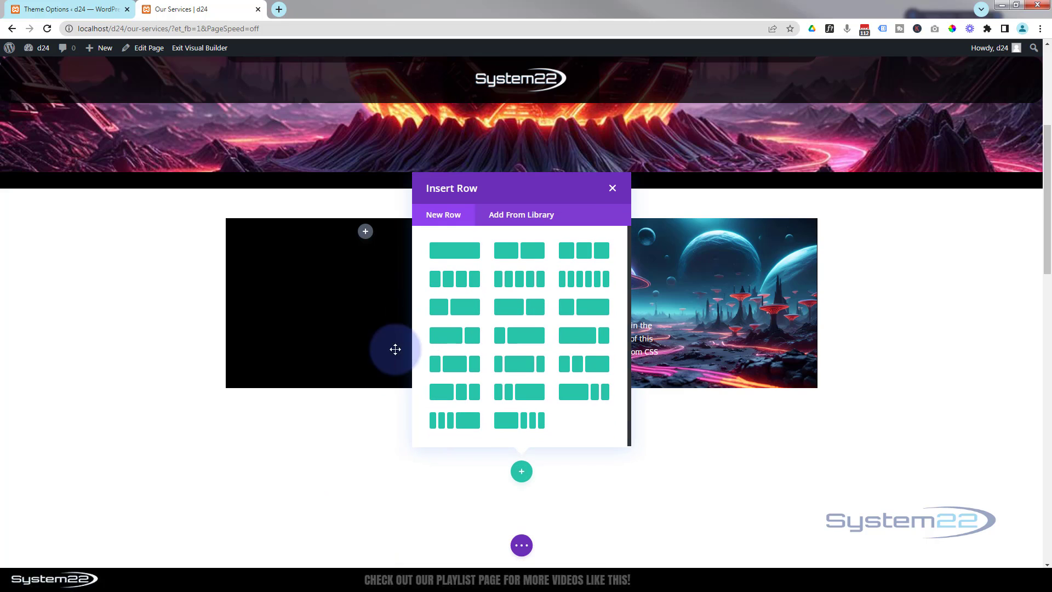
{"action": "left_click", "coordinate": [523, 259]}
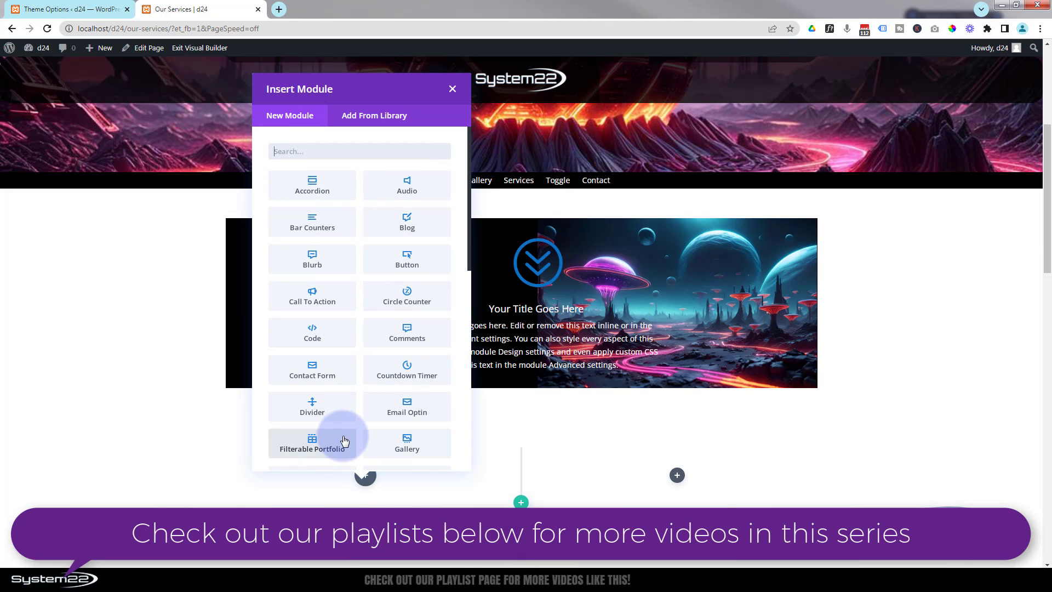
{"action": "left_click", "coordinate": [323, 269]}
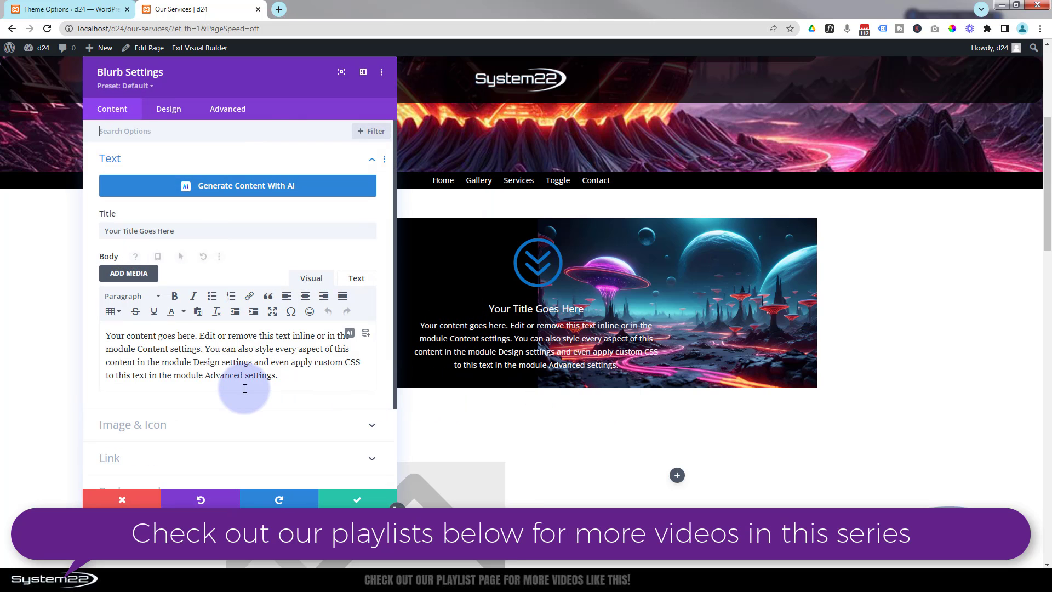
Make the new blurb use an icon instead of an image and move the settings window clear of the blurb.
{"action": "left_click", "coordinate": [206, 425]}
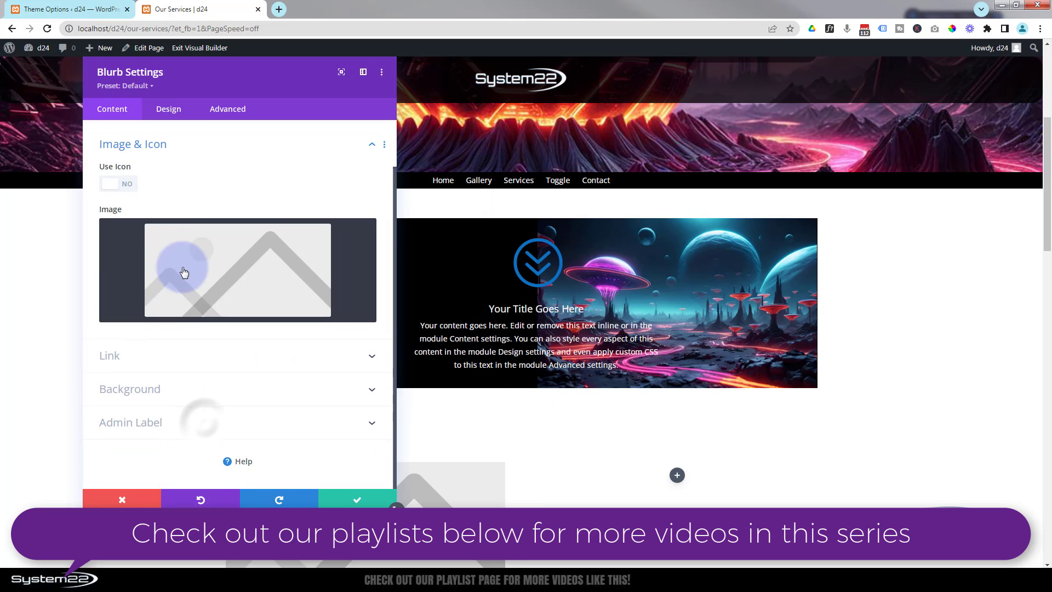
{"action": "left_click", "coordinate": [123, 188]}
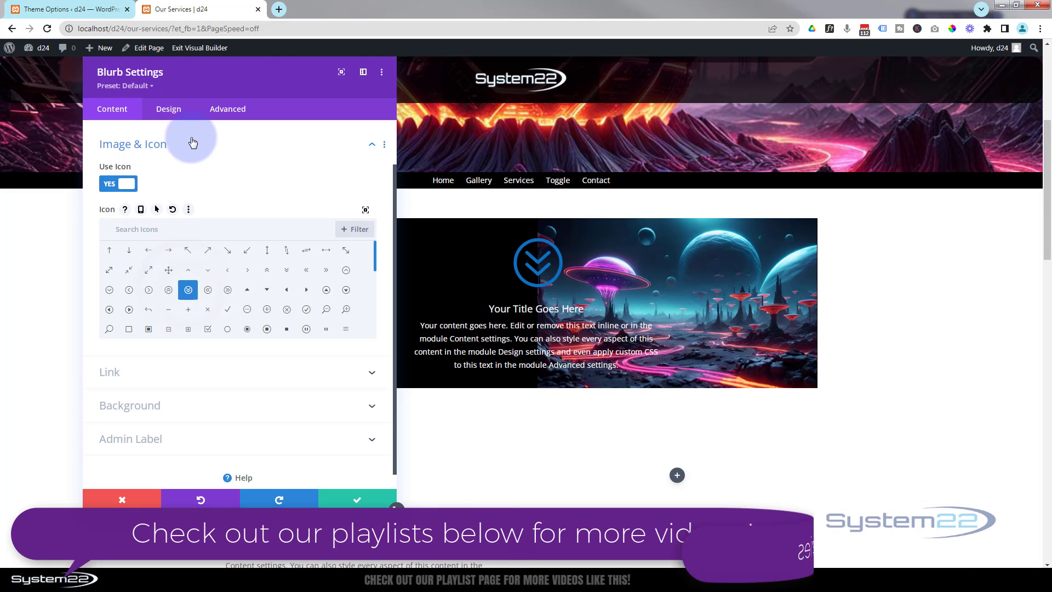
{"action": "left_click_drag", "start_coordinate": [306, 92], "coordinate": [837, 130]}
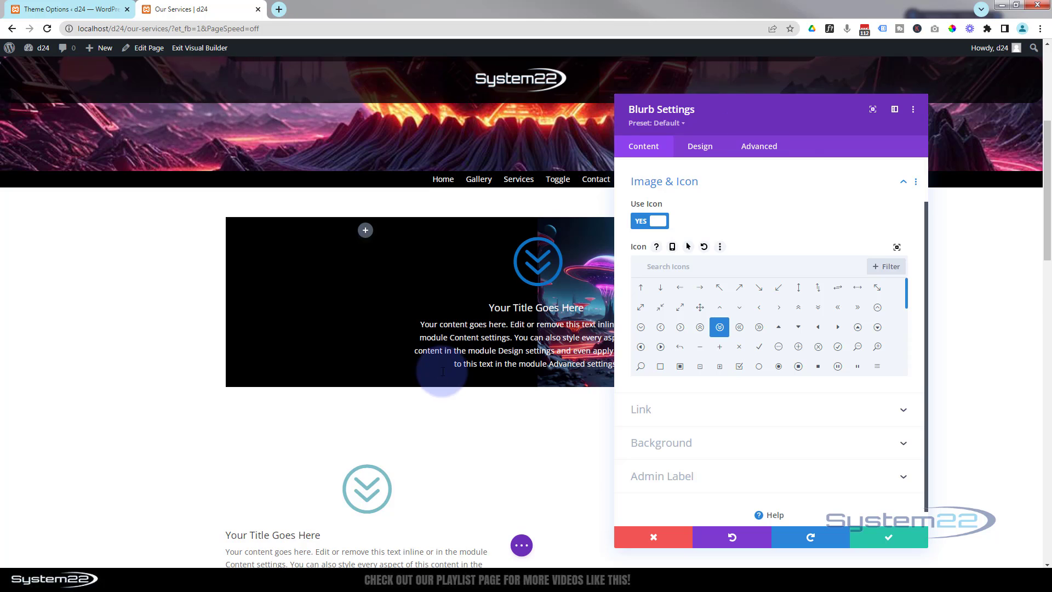
Set the new blurb's icon color to blue #0c71c3.
{"action": "scroll", "coordinate": [446, 371], "scroll_direction": "down", "scroll_amount": 4}
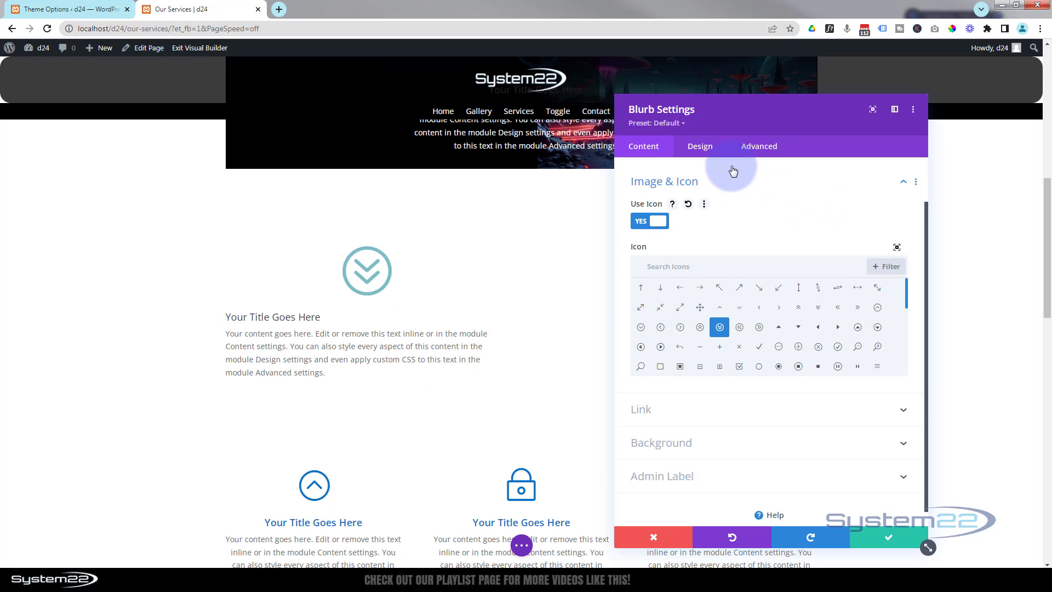
{"action": "left_click", "coordinate": [700, 146]}
{"action": "left_click", "coordinate": [721, 192]}
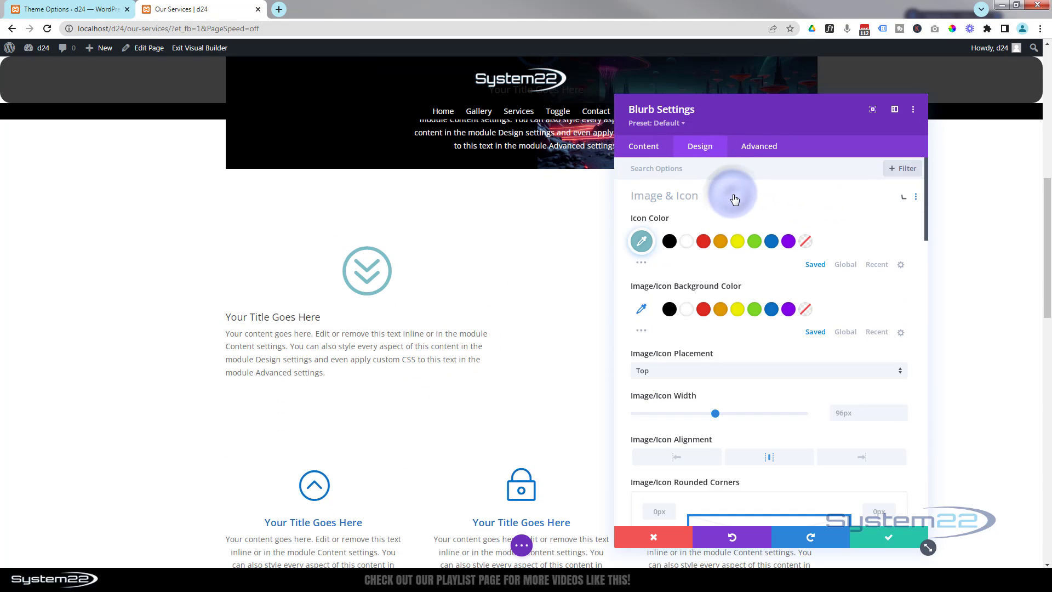
{"action": "left_click", "coordinate": [772, 242]}
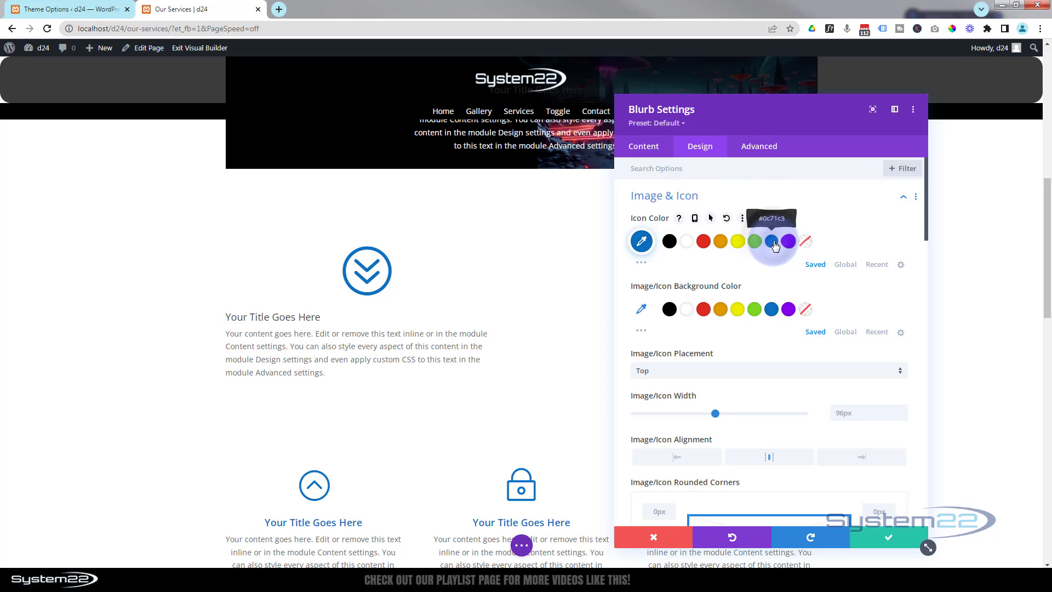
Set the new blurb's text color to Light.
{"action": "scroll", "coordinate": [783, 296], "scroll_direction": "down", "scroll_amount": 10}
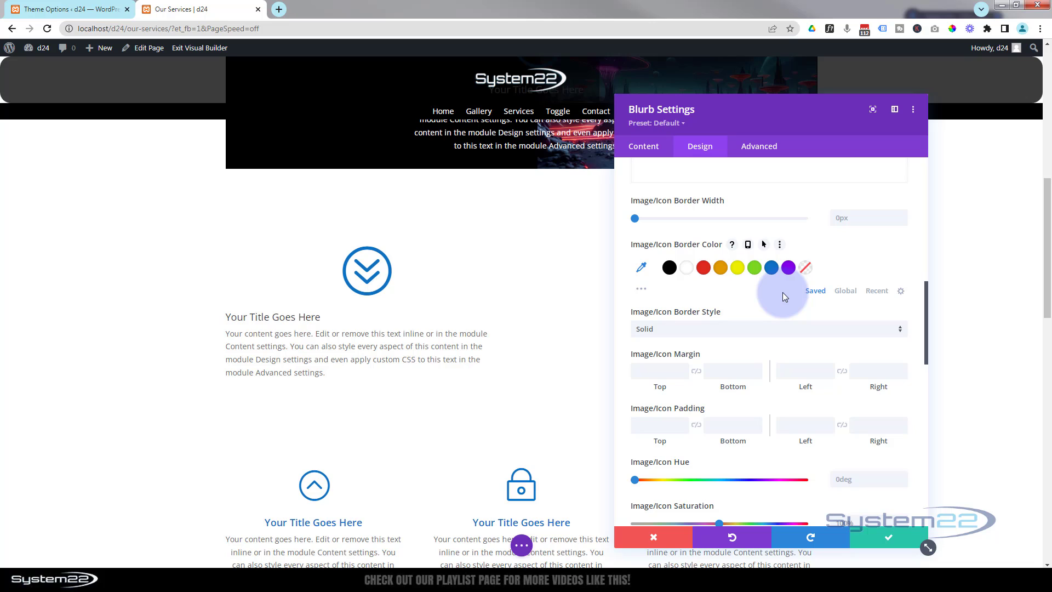
{"action": "scroll", "coordinate": [783, 296], "scroll_direction": "down", "scroll_amount": 10}
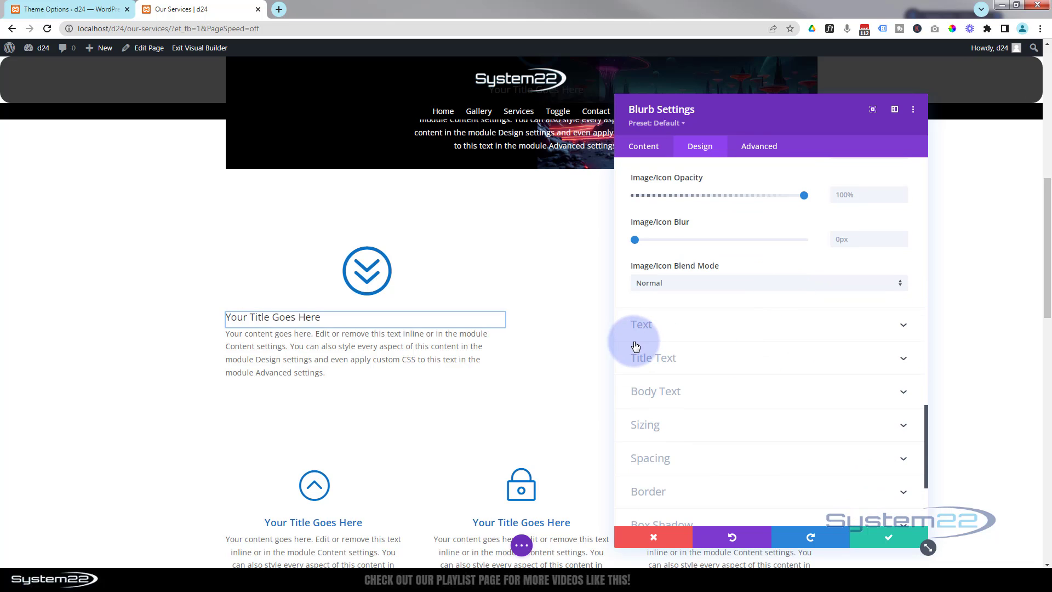
{"action": "left_click", "coordinate": [711, 333]}
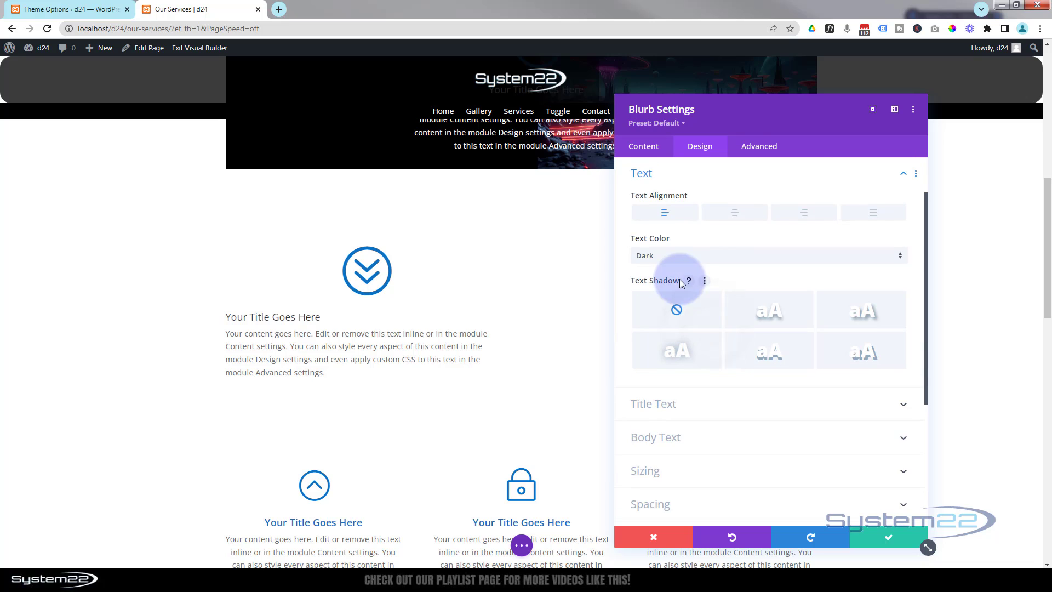
{"action": "left_click", "coordinate": [690, 258]}
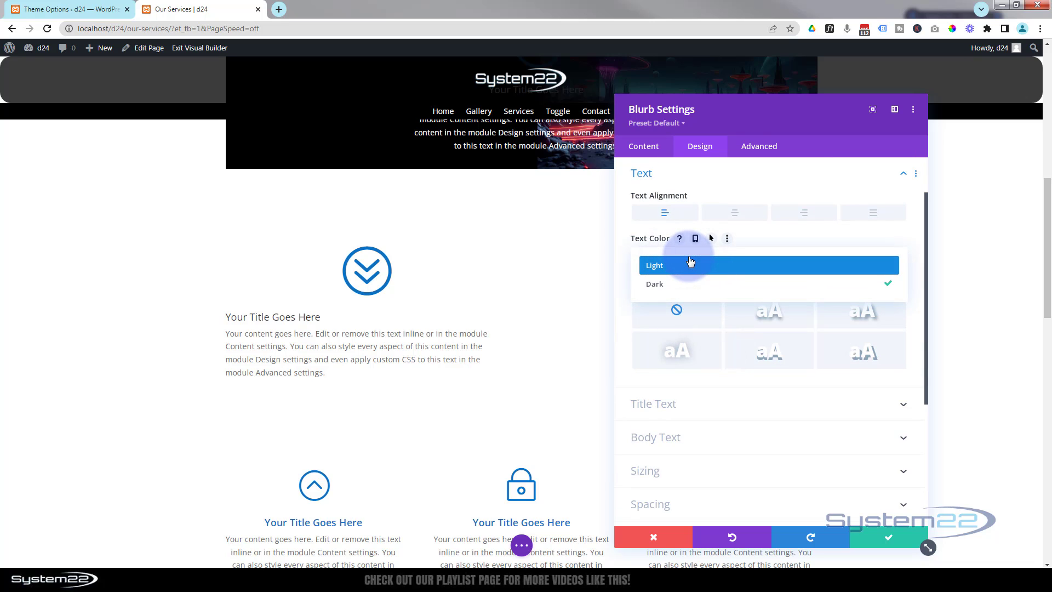
{"action": "left_click", "coordinate": [679, 267]}
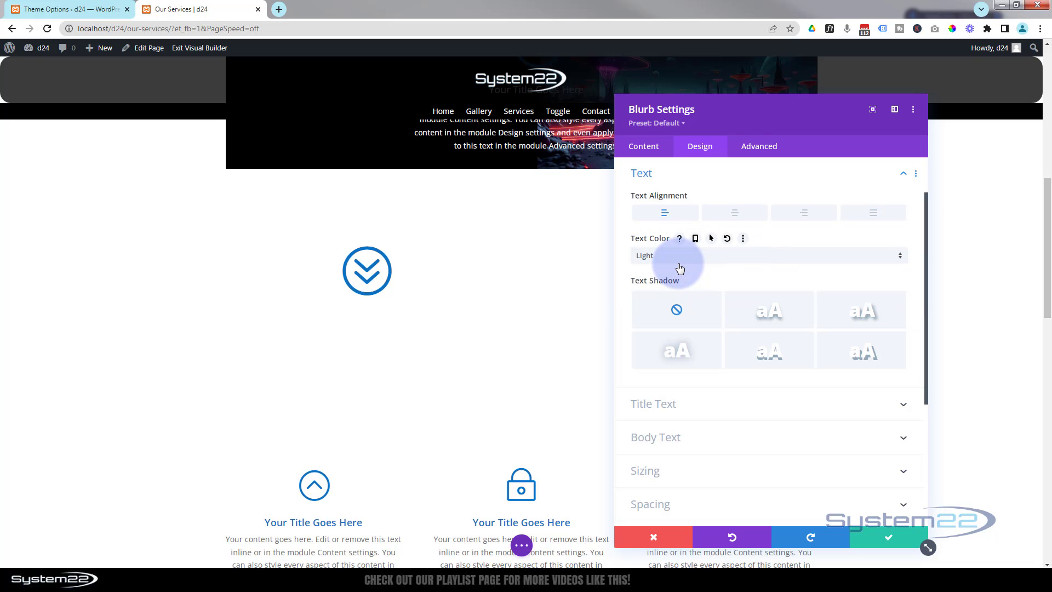
Give the blurb a semi-transparent black background color of rgba(0,0,0,0.51).
{"action": "left_click", "coordinate": [645, 148]}
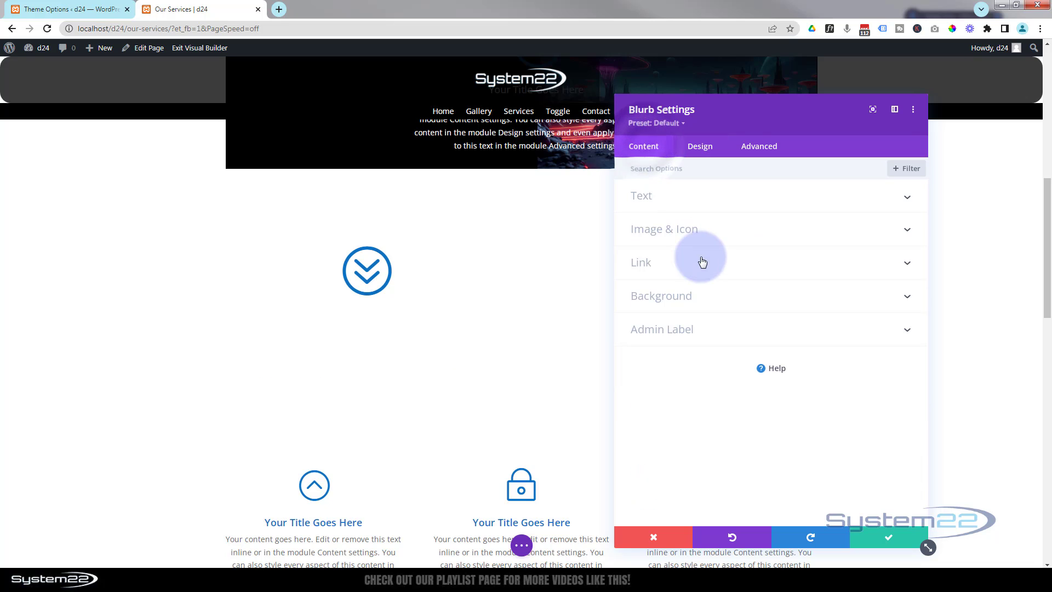
{"action": "left_click", "coordinate": [705, 296]}
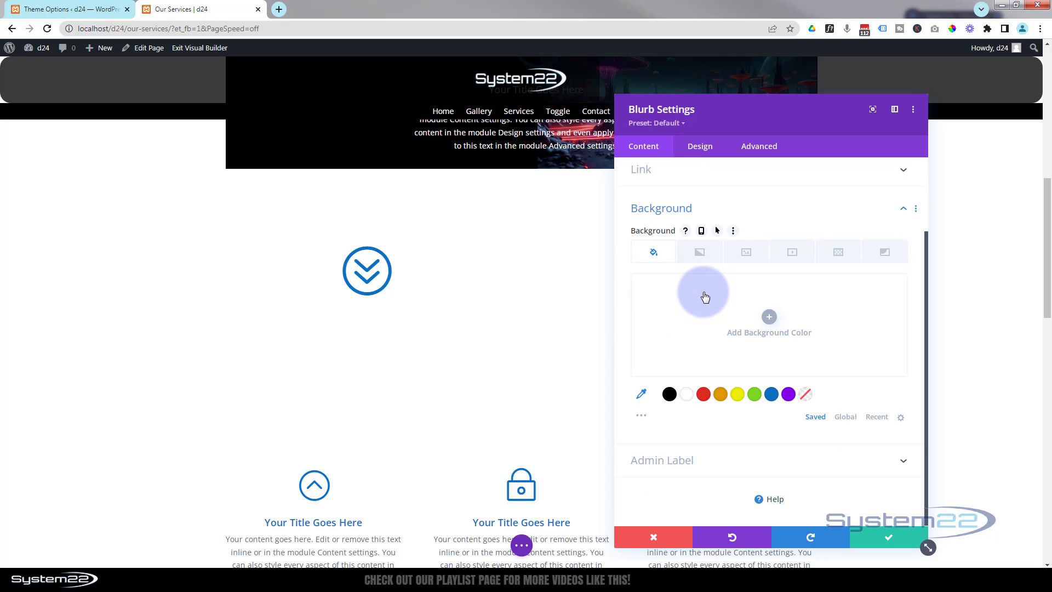
{"action": "left_click", "coordinate": [670, 394]}
{"action": "left_click", "coordinate": [794, 328]}
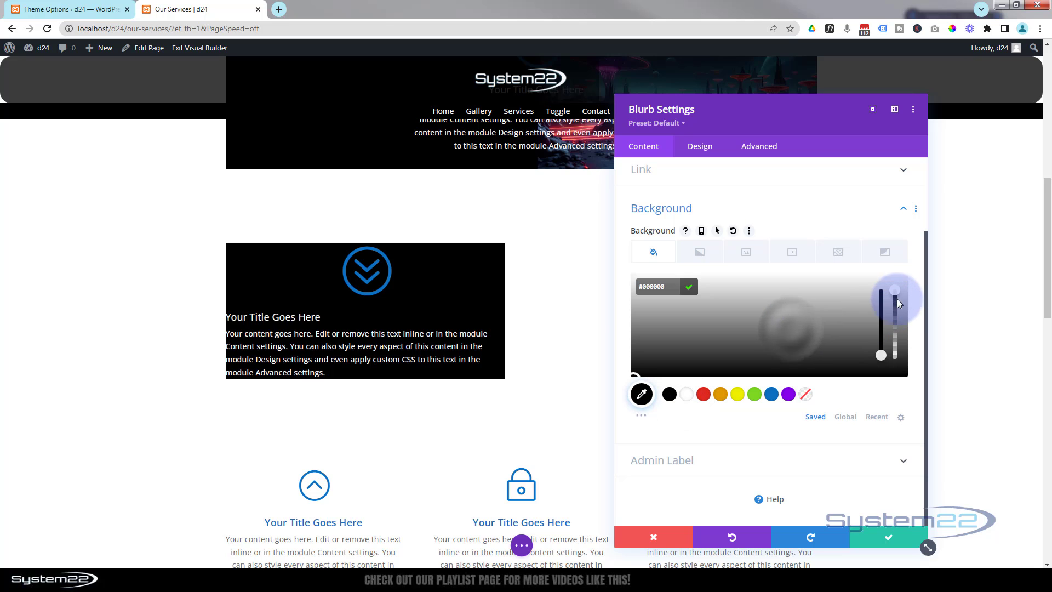
{"action": "left_click_drag", "start_coordinate": [898, 302], "coordinate": [894, 332]}
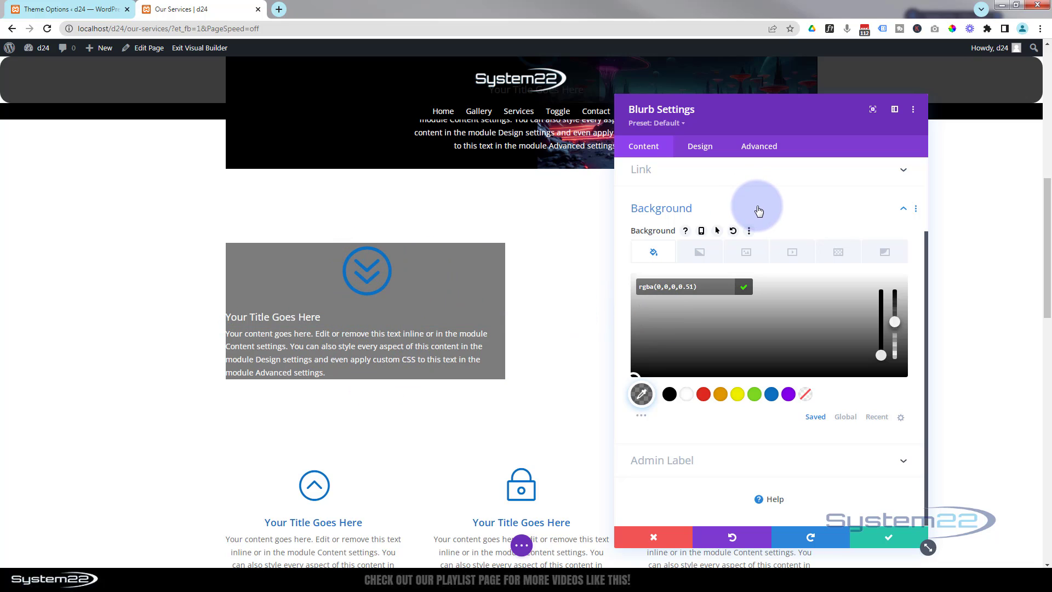
Set the new blurb's padding to 30px on all four sides and save the module settings.
{"action": "left_click", "coordinate": [701, 146]}
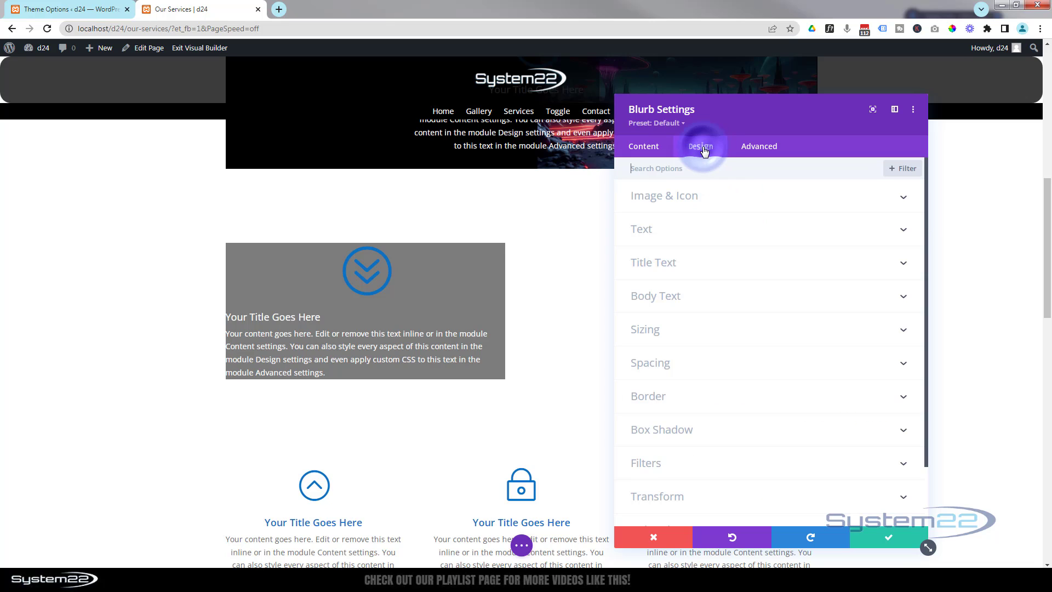
{"action": "left_click", "coordinate": [730, 362]}
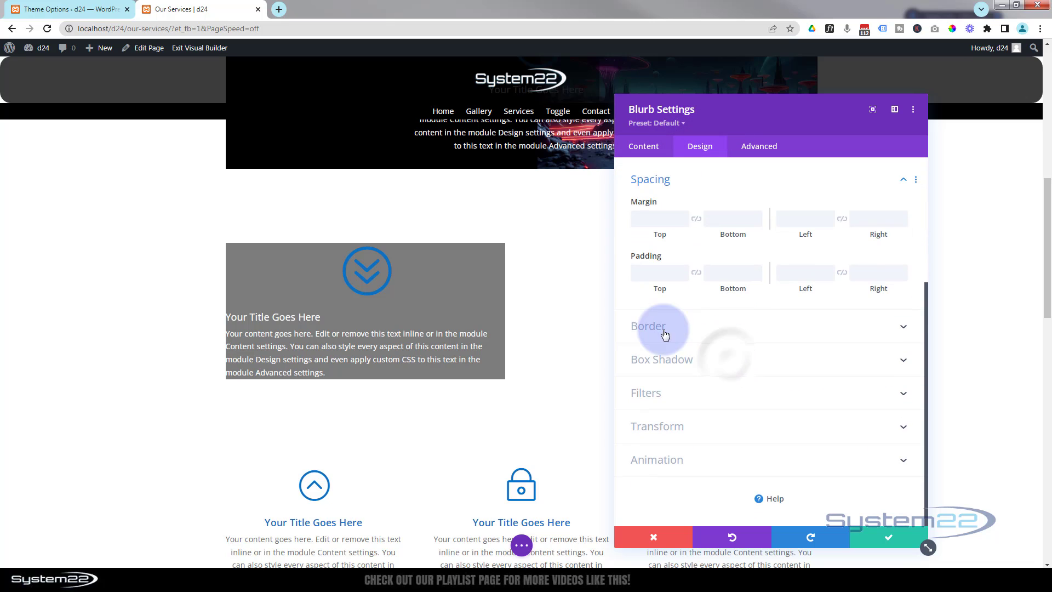
{"action": "left_click", "coordinate": [646, 267]}
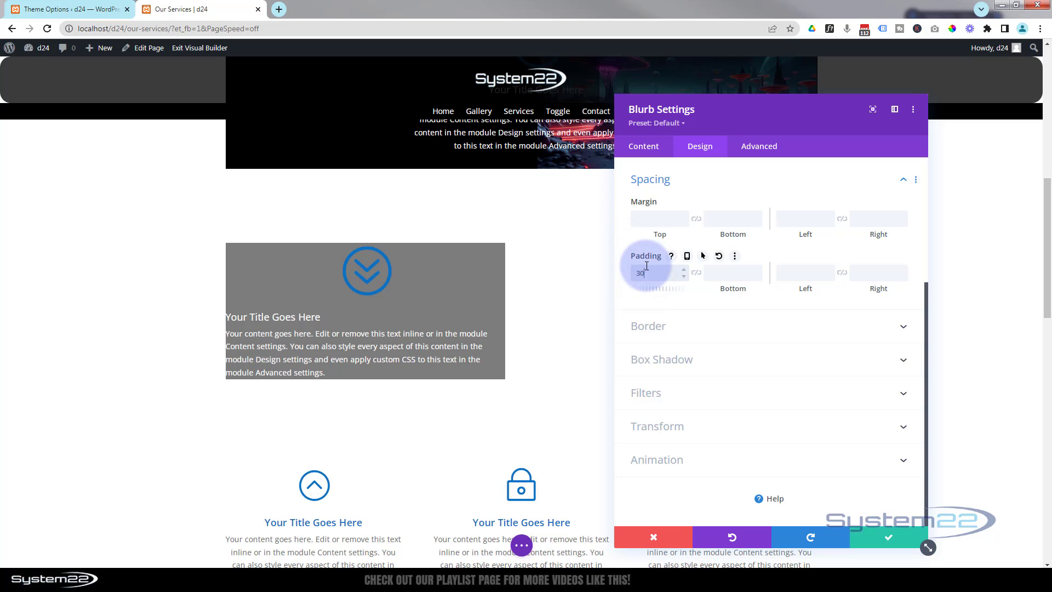
{"action": "left_click", "coordinate": [703, 271]}
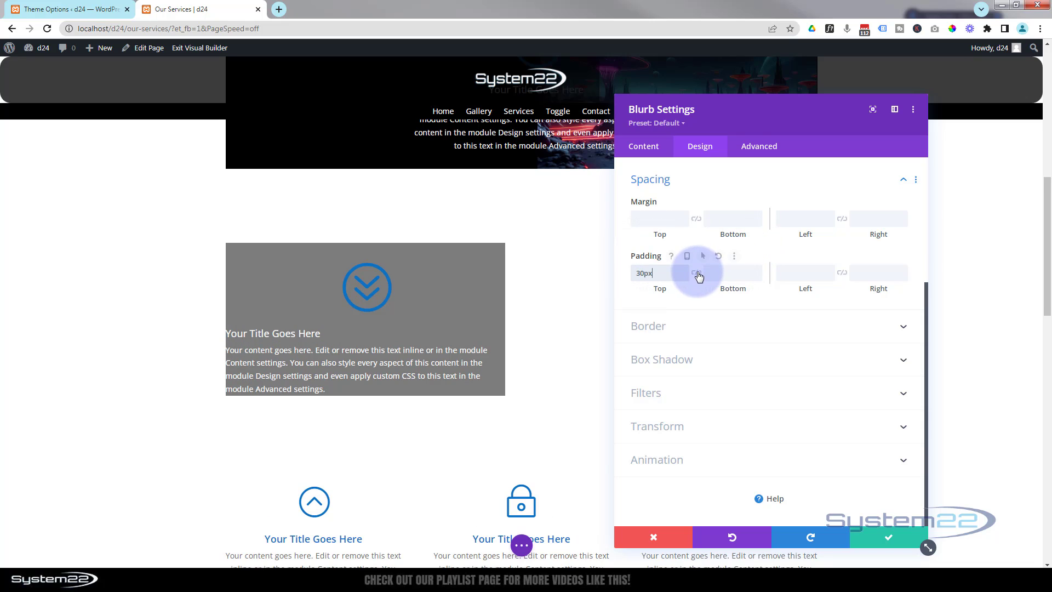
{"action": "left_click", "coordinate": [695, 272]}
{"action": "left_click", "coordinate": [791, 267]}
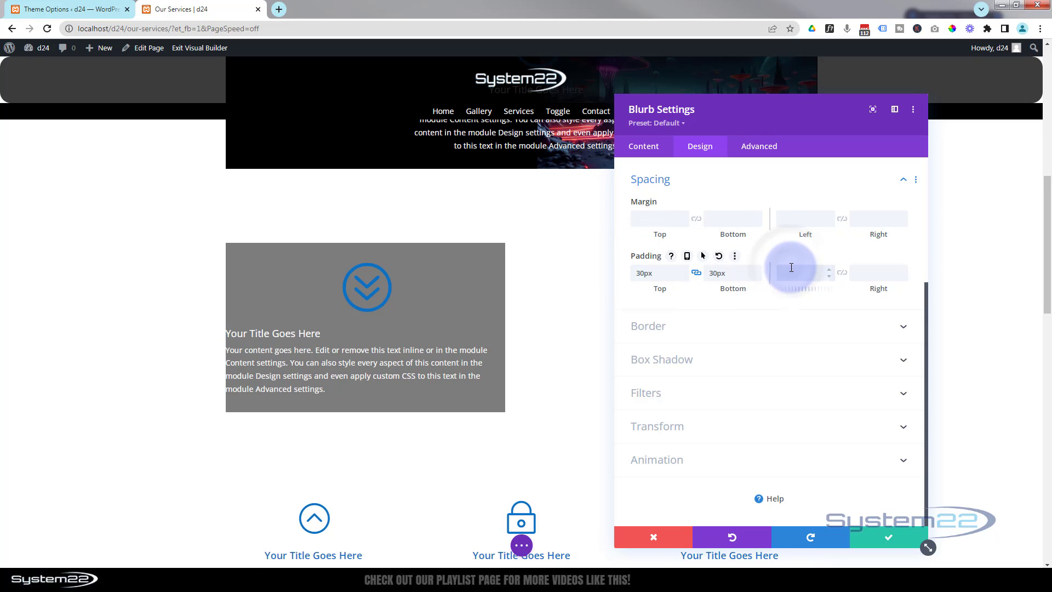
{"action": "left_click", "coordinate": [863, 272]}
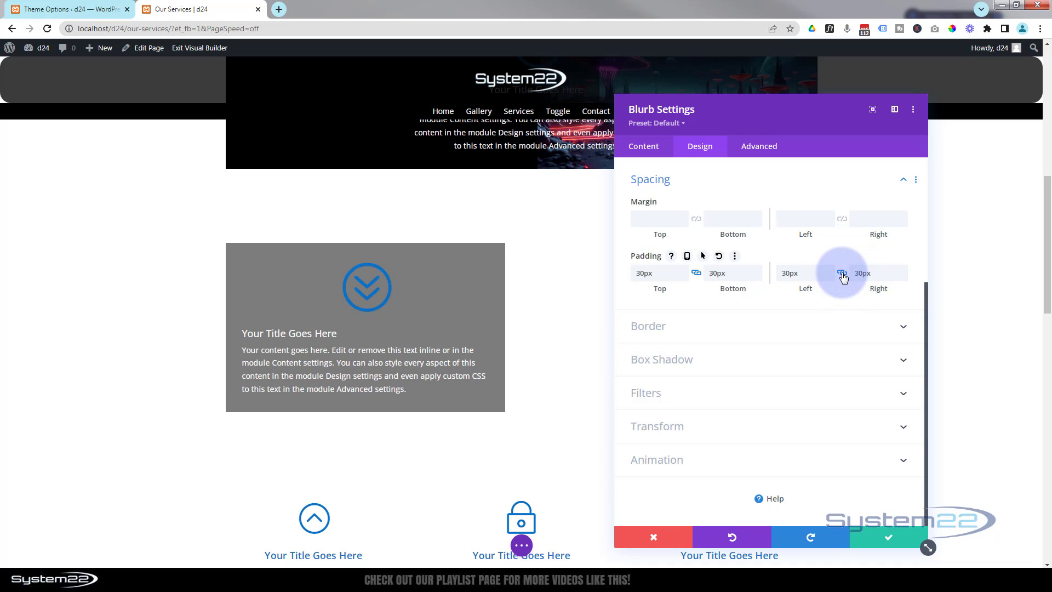
{"action": "left_click", "coordinate": [888, 537]}
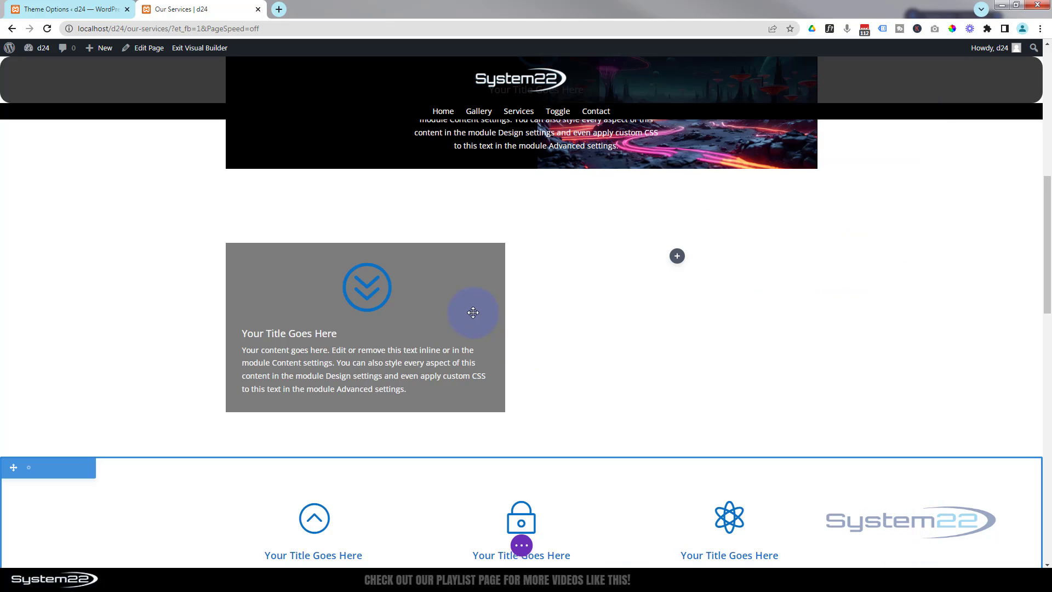
Give the new row's first column the media library picture of the white-robed hooded figure as its background image.
{"action": "mouse_move", "coordinate": [471, 312]}
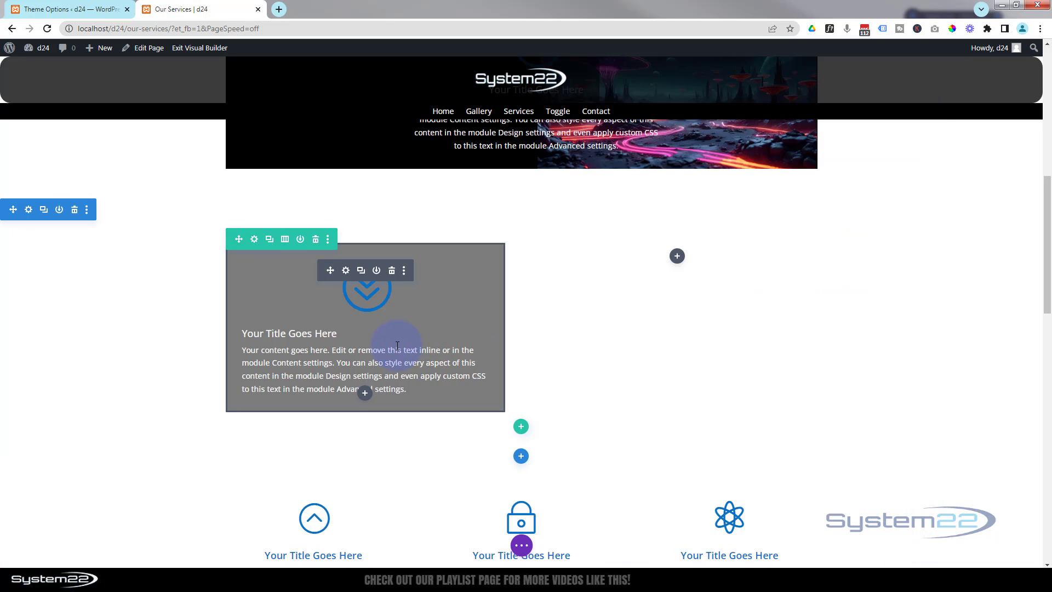
{"action": "left_click", "coordinate": [255, 241]}
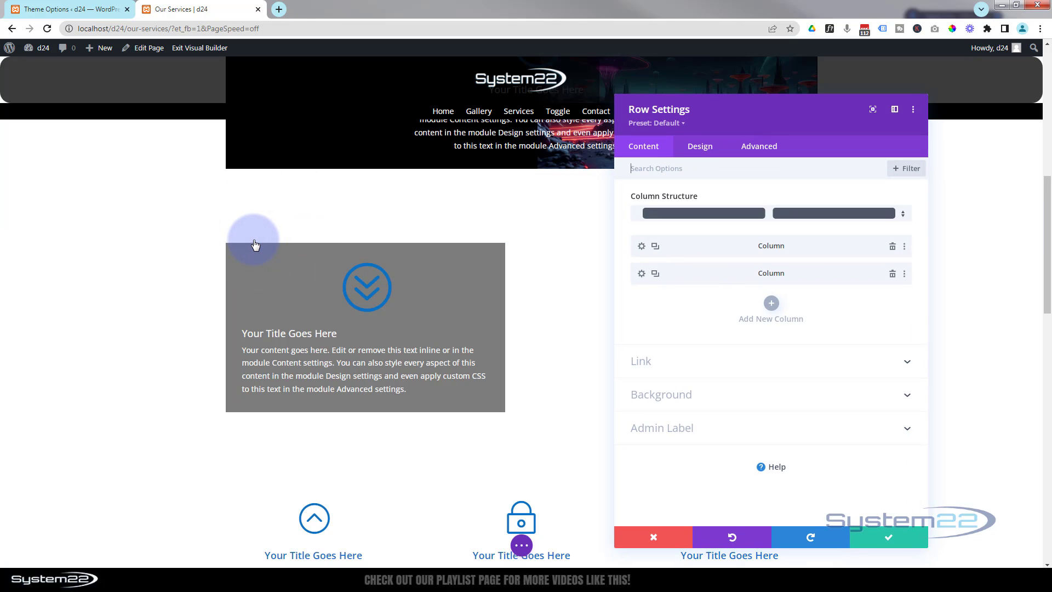
{"action": "left_click", "coordinate": [641, 247]}
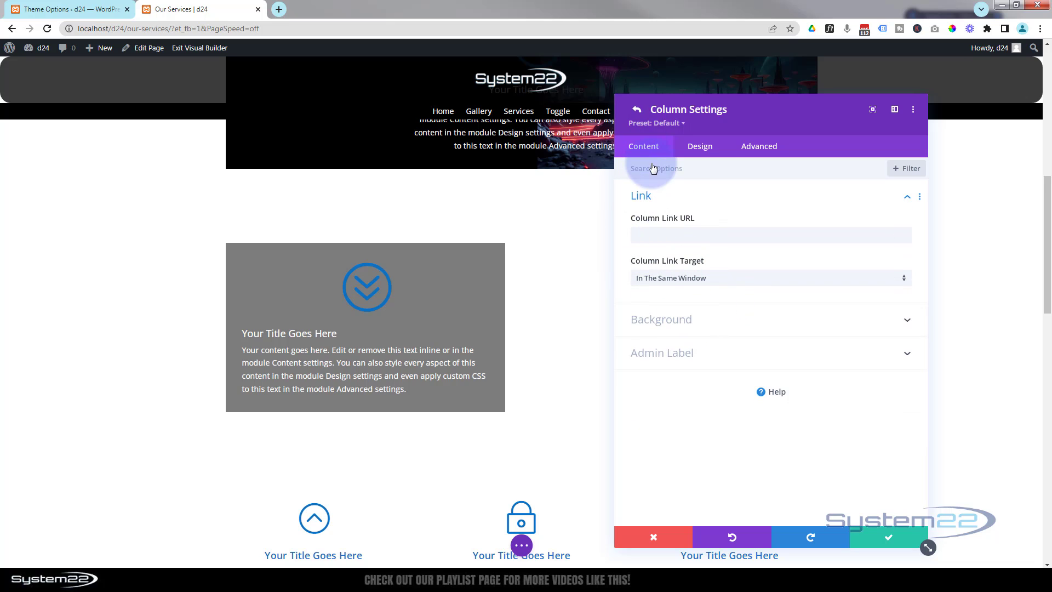
{"action": "left_click", "coordinate": [712, 329]}
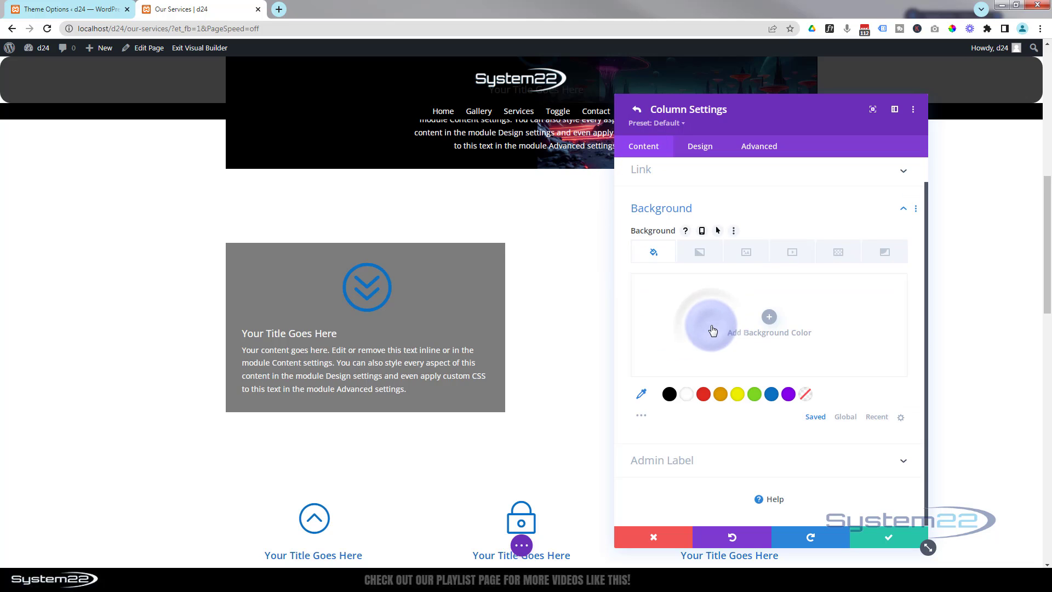
{"action": "left_click", "coordinate": [794, 253]}
{"action": "left_click", "coordinate": [746, 252]}
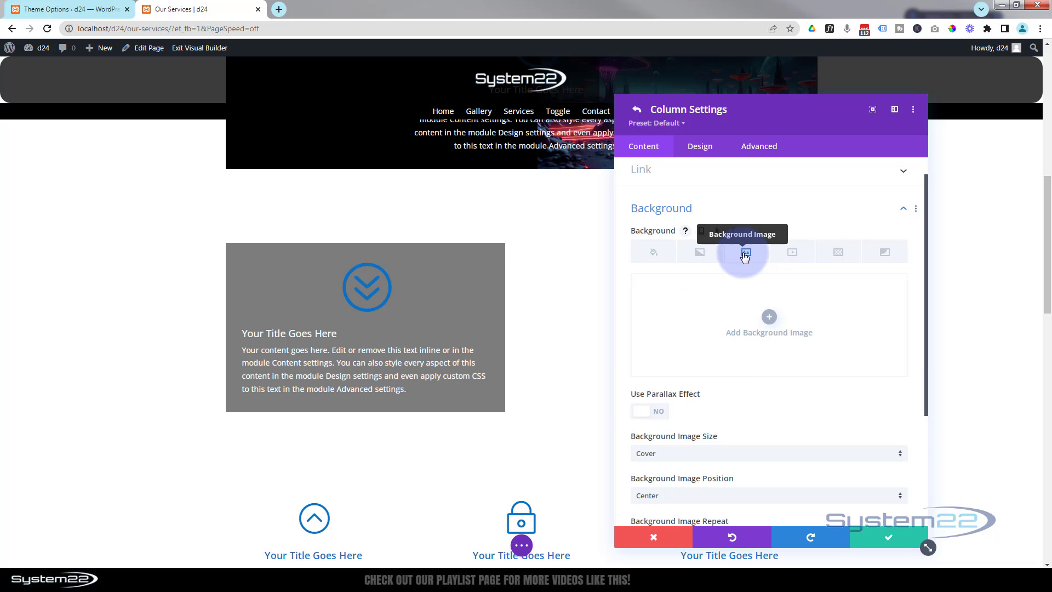
{"action": "left_click", "coordinate": [768, 316]}
{"action": "left_click", "coordinate": [711, 350]}
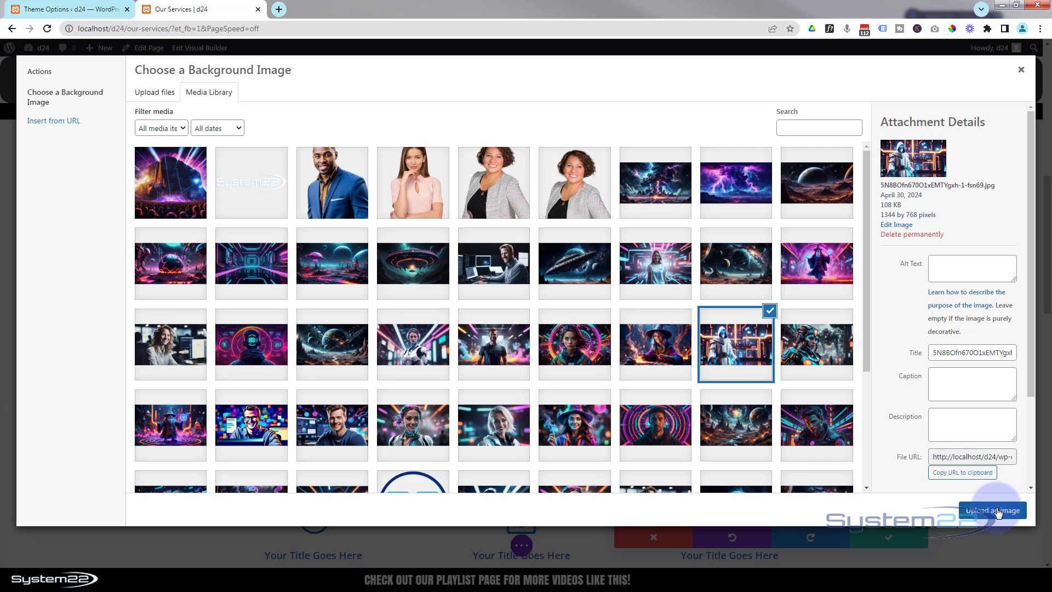
{"action": "left_click", "coordinate": [995, 510]}
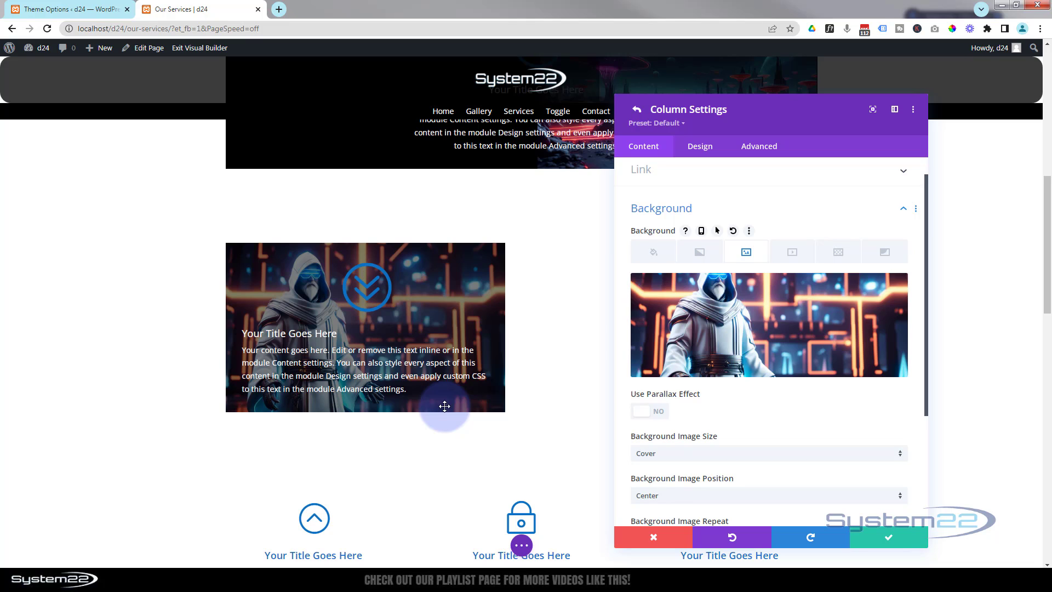
Set the row's first column padding to 200px at the top and 50px at the bottom.
{"action": "left_click", "coordinate": [701, 149]}
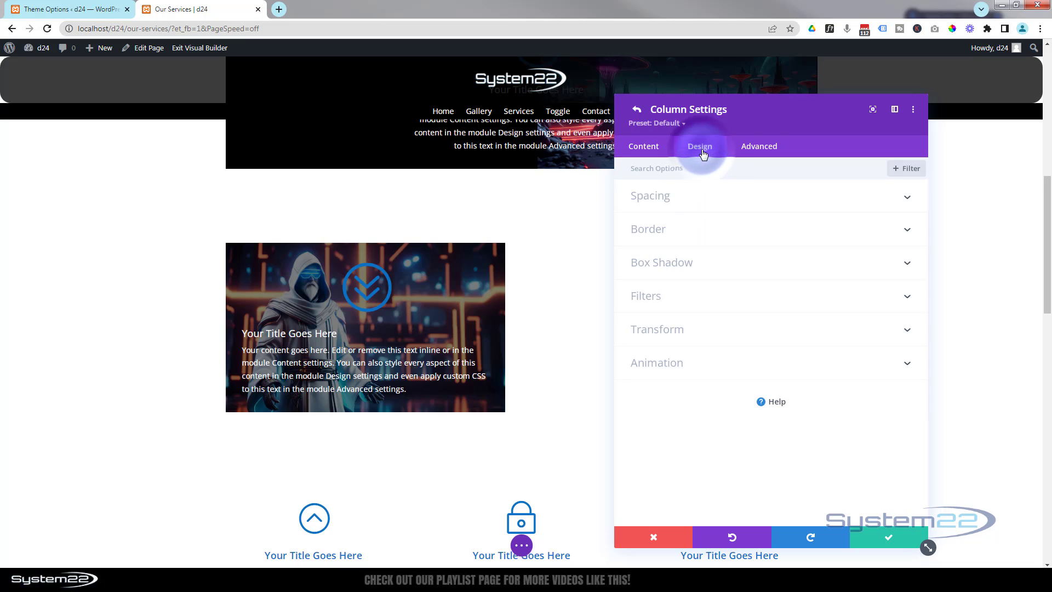
{"action": "left_click", "coordinate": [722, 200]}
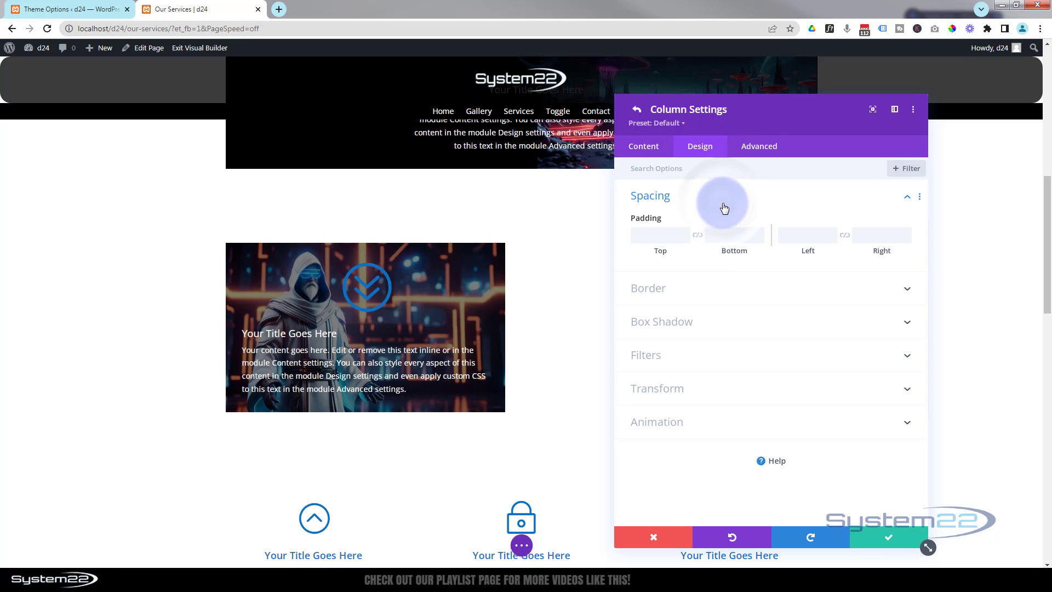
{"action": "left_click", "coordinate": [655, 232]}
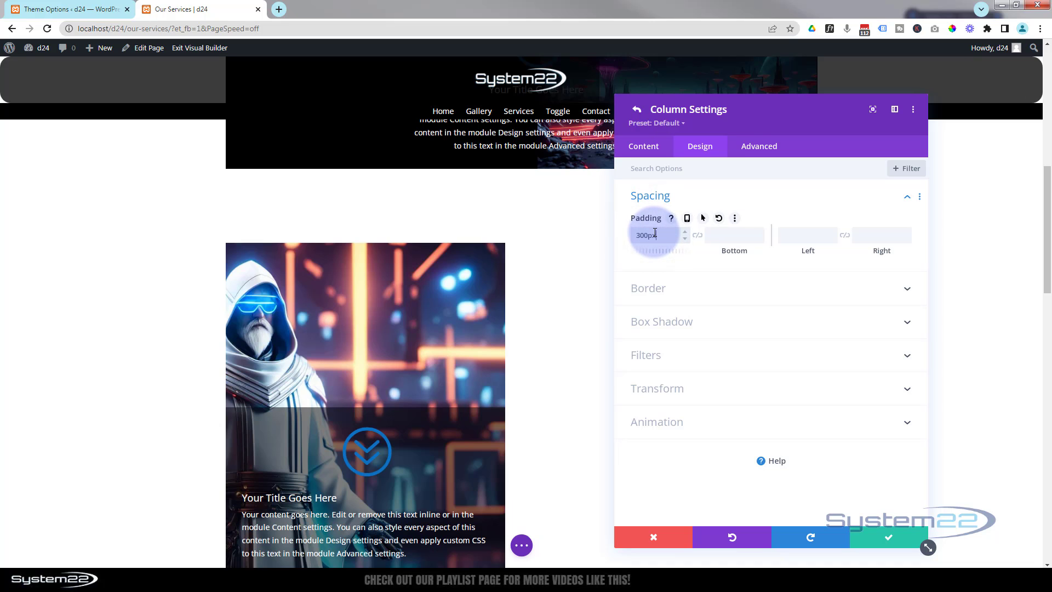
{"action": "type", "text": "p"}
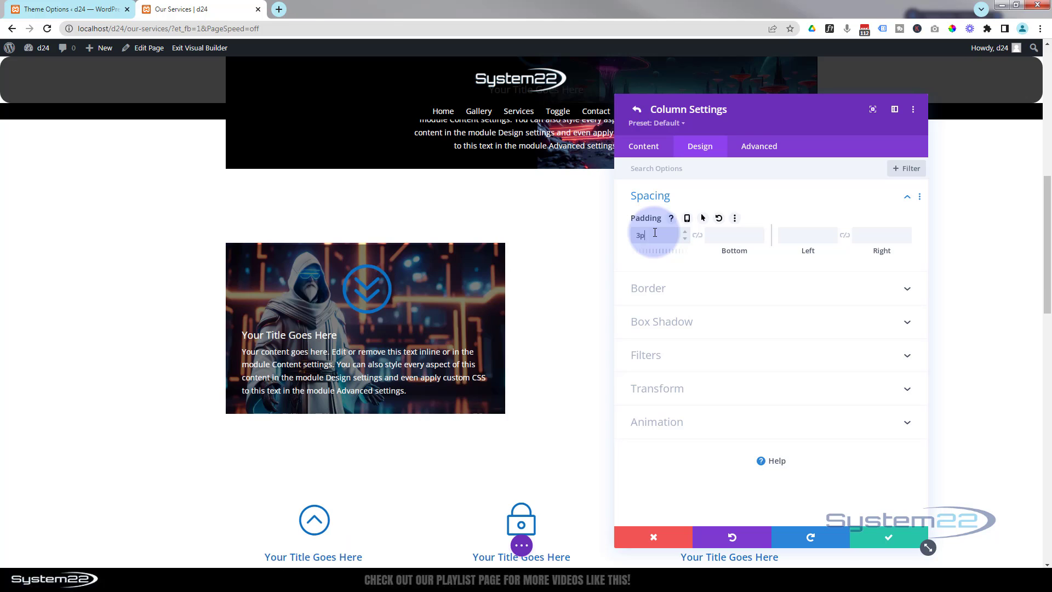
{"action": "key", "text": "BackSpace"}
{"action": "key", "text": "BackSpace"}
{"action": "type", "text": "200"}
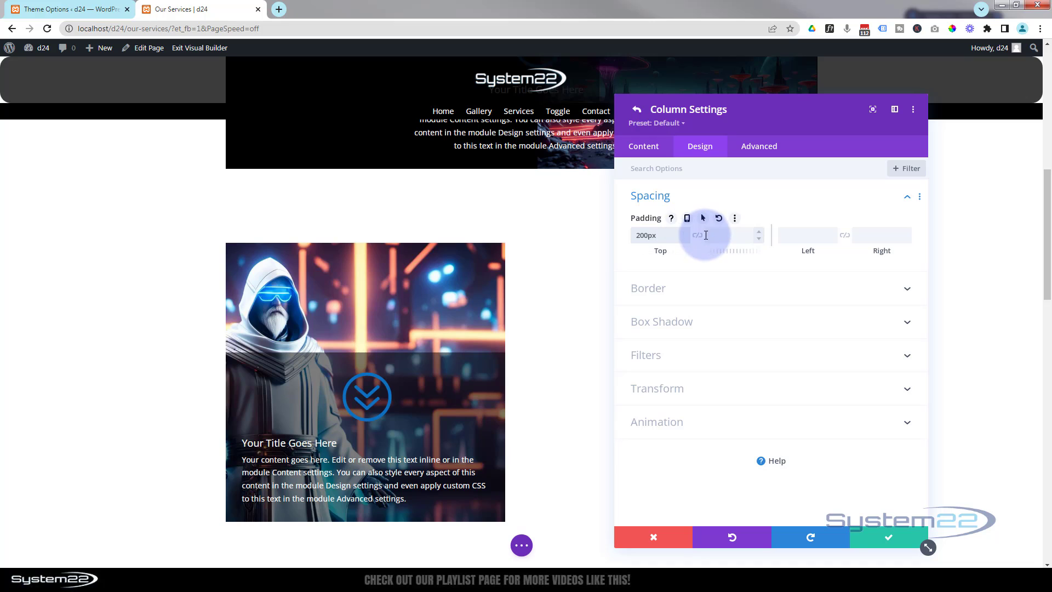
{"action": "left_click", "coordinate": [726, 233]}
{"action": "left_click", "coordinate": [726, 233]}
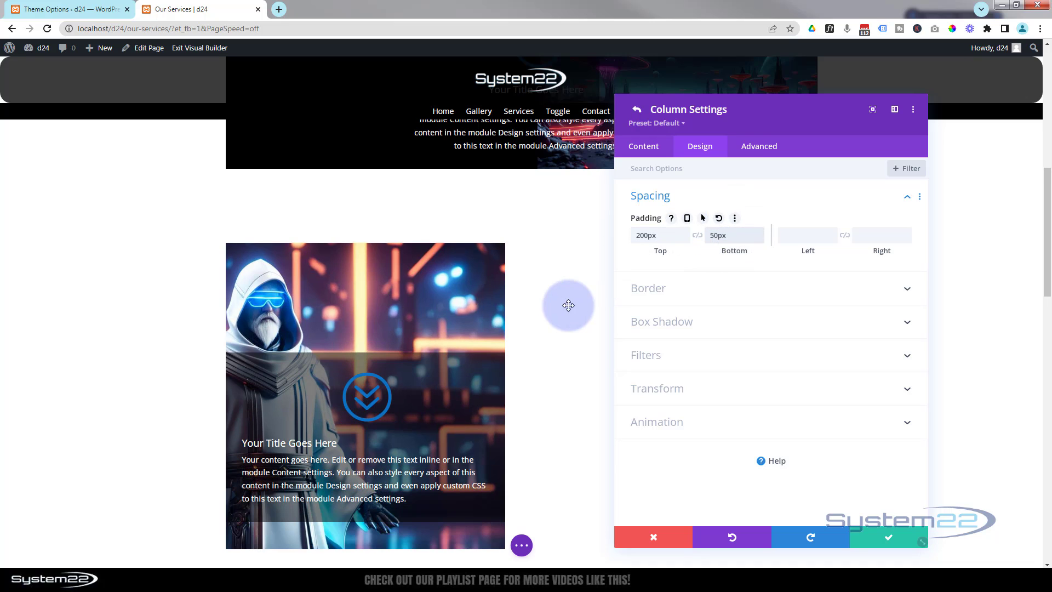
{"action": "scroll", "coordinate": [583, 360], "scroll_direction": "down", "scroll_amount": 2}
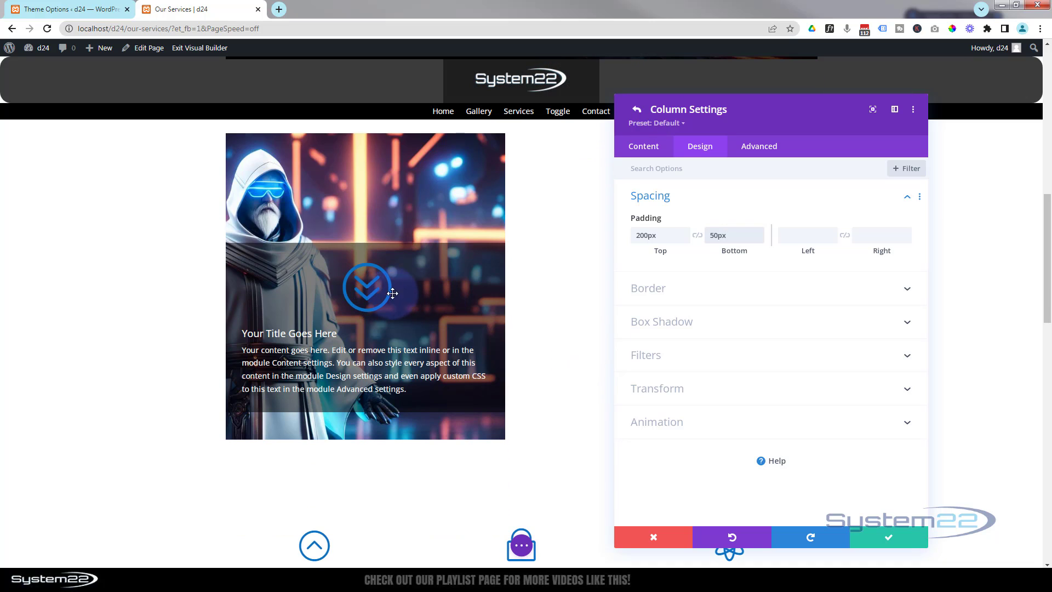
{"action": "left_click", "coordinate": [552, 292]}
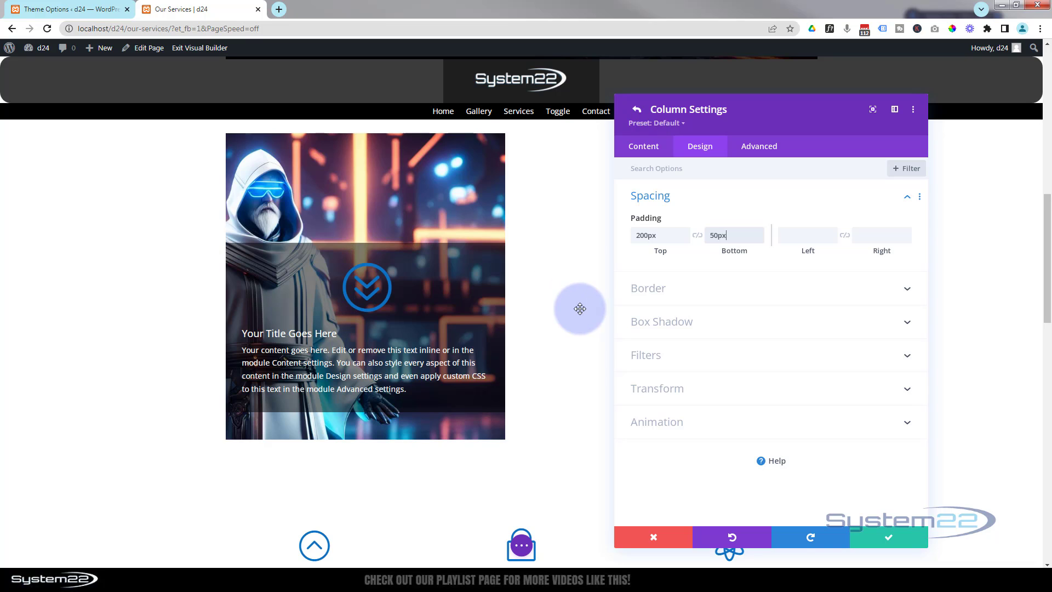
Check the column's per-device padding and its device visibility options, and save the row settings.
{"action": "mouse_move", "coordinate": [646, 218]}
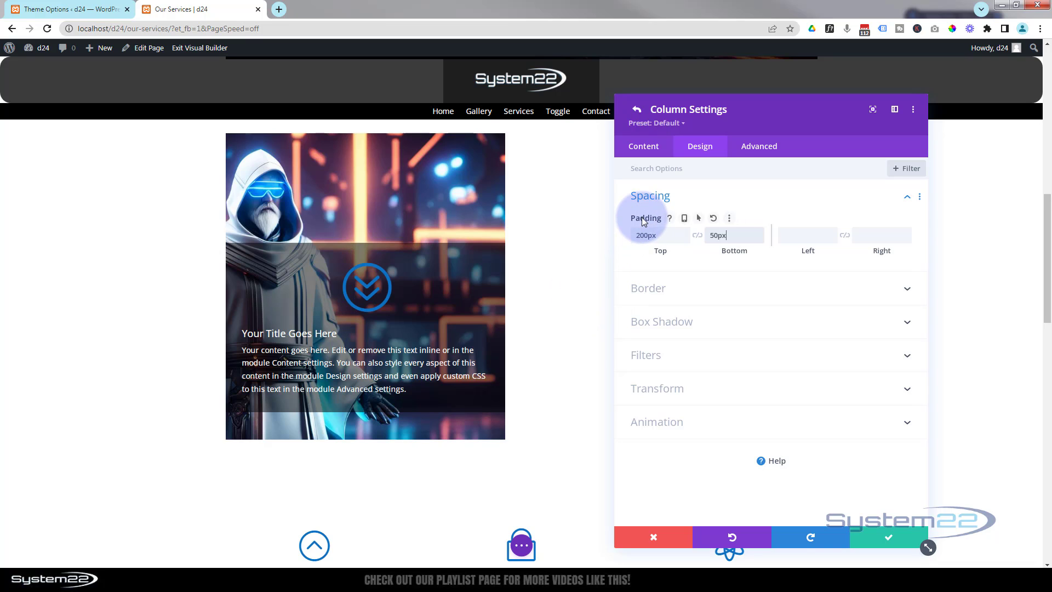
{"action": "left_click", "coordinate": [686, 218]}
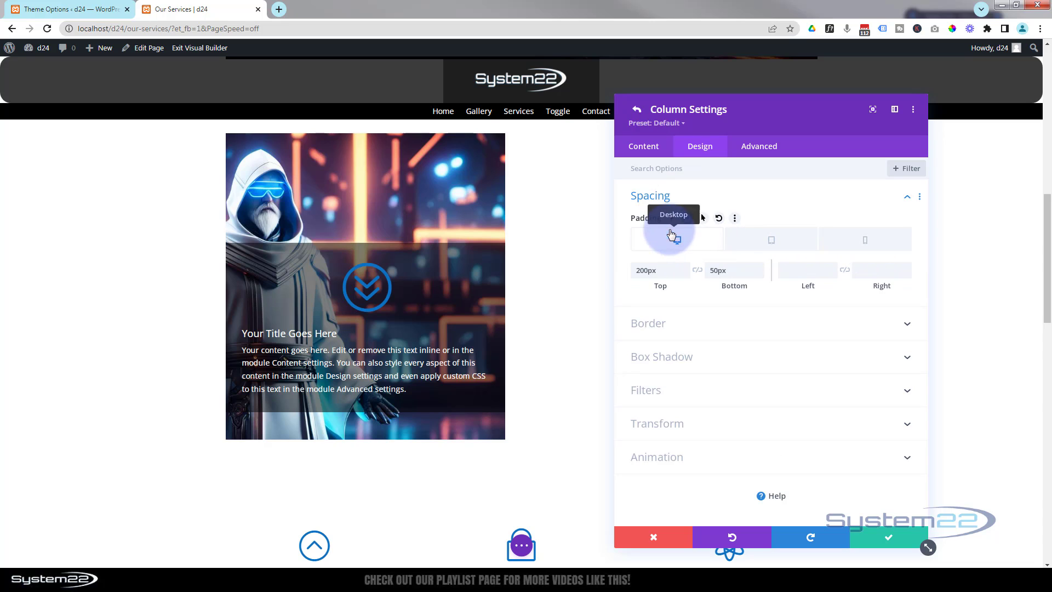
{"action": "left_click", "coordinate": [686, 218]}
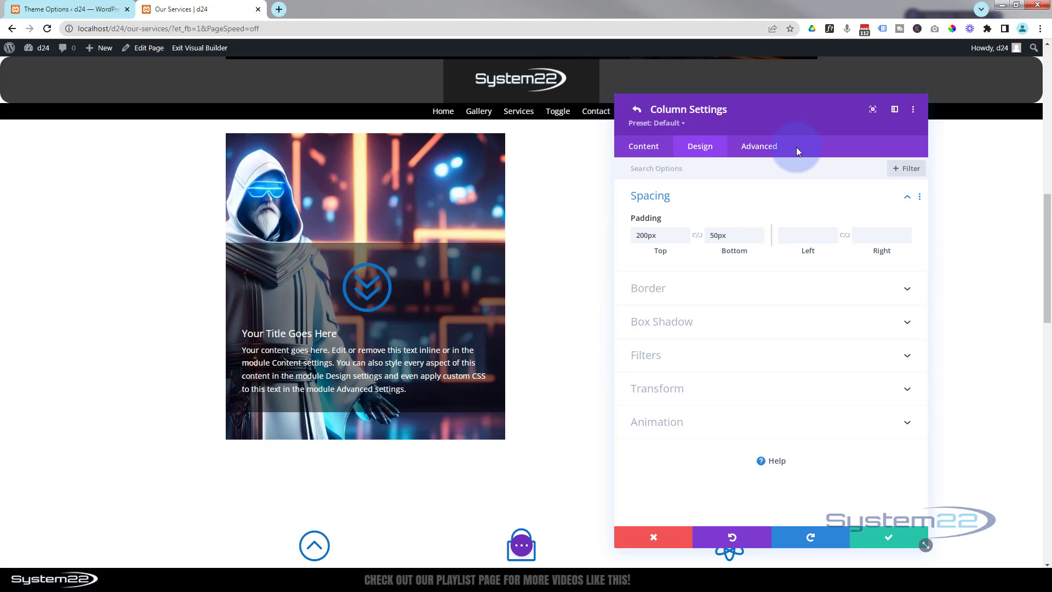
{"action": "left_click", "coordinate": [767, 146]}
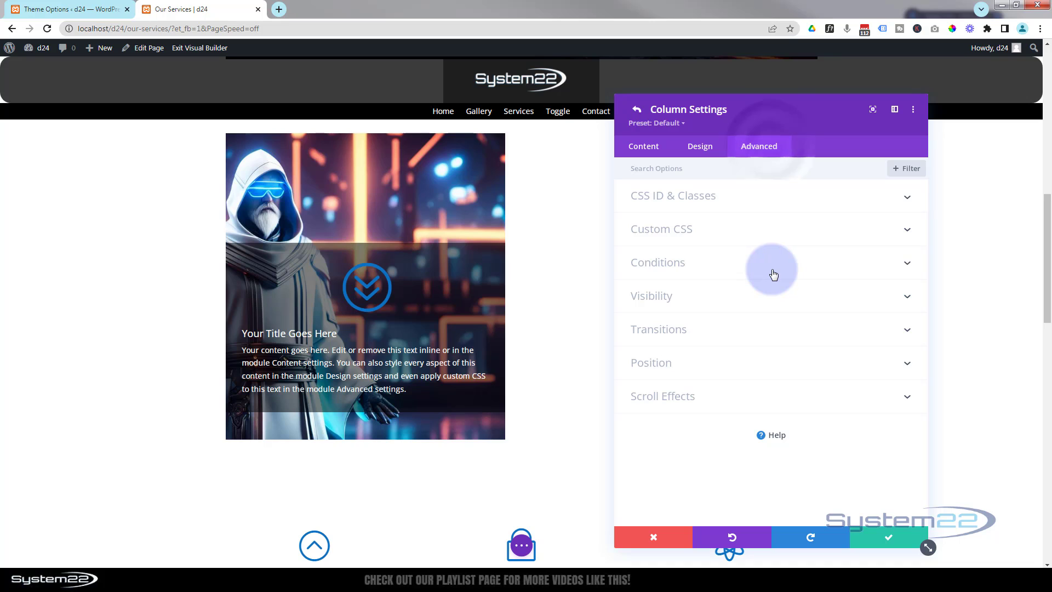
{"action": "left_click", "coordinate": [753, 296]}
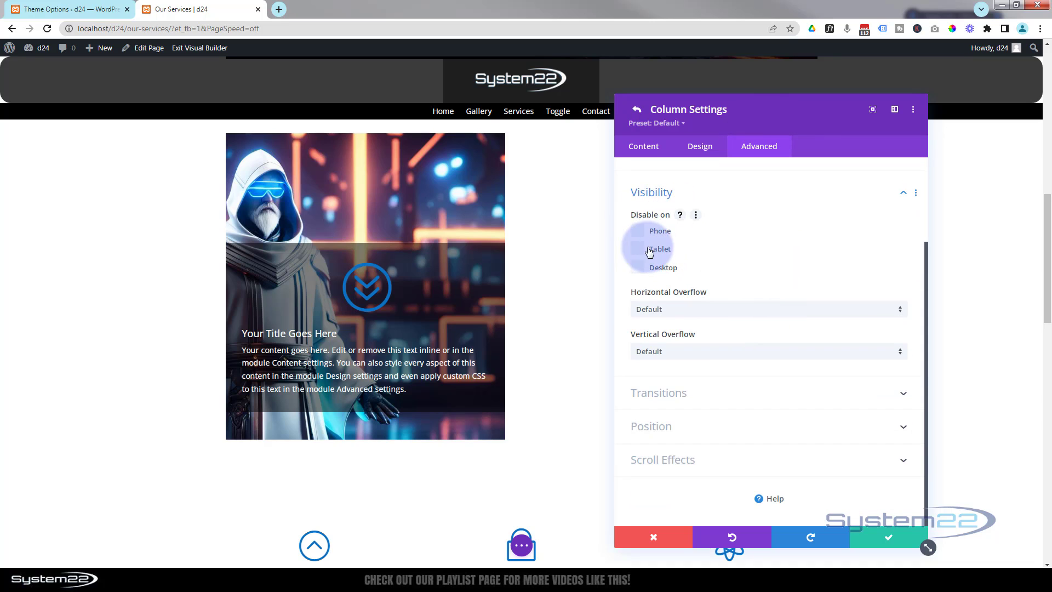
{"action": "left_click", "coordinate": [644, 147]}
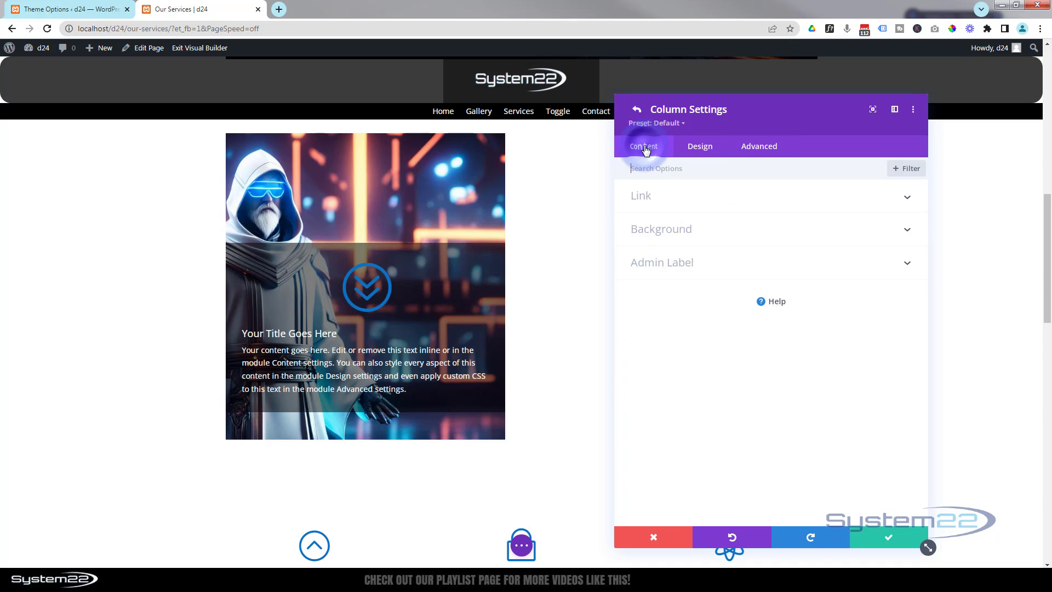
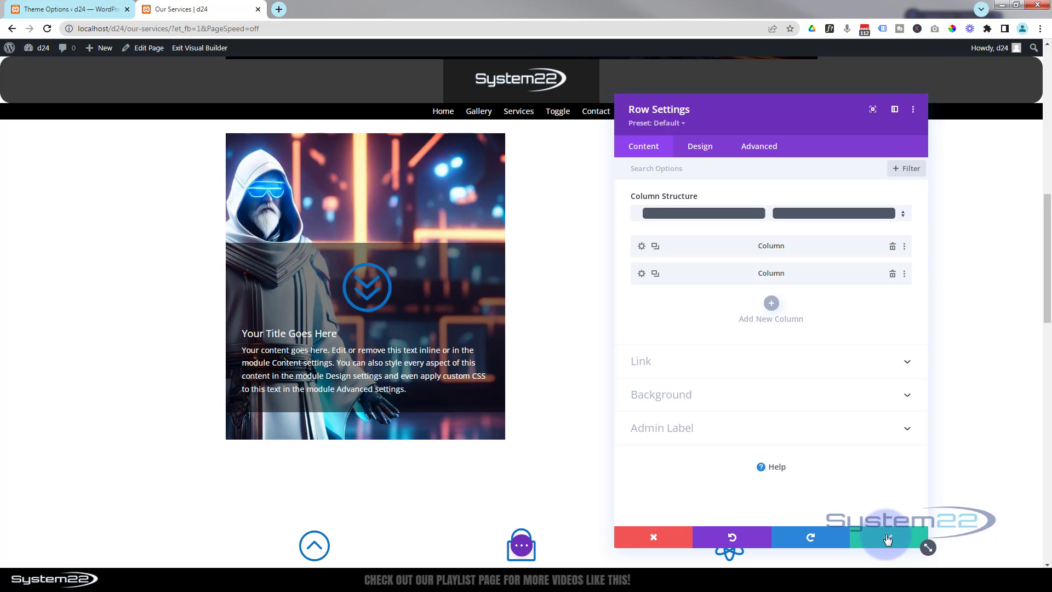
{"action": "left_click", "coordinate": [887, 540]}
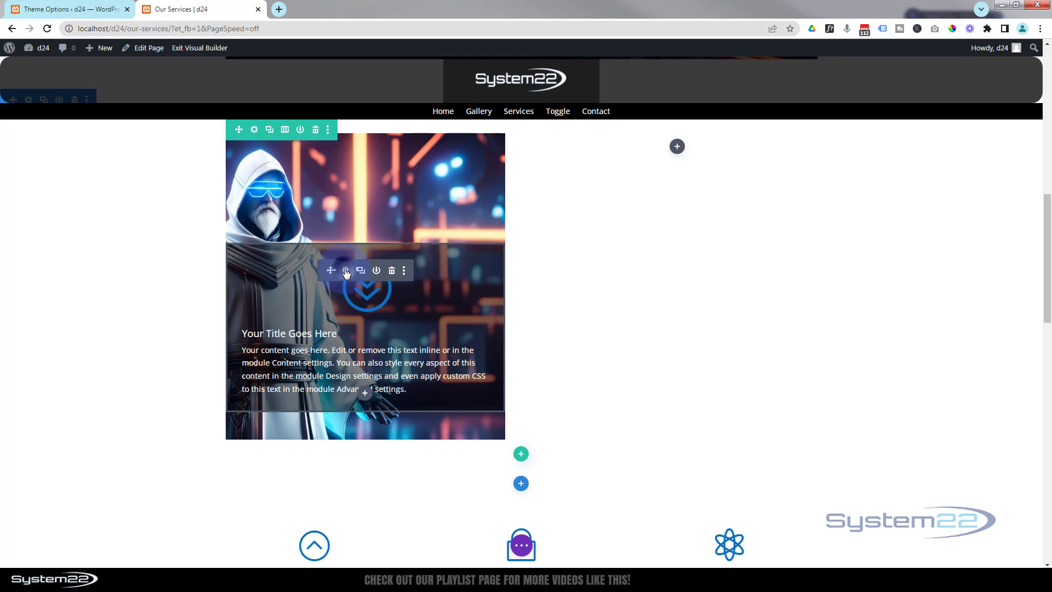
Set the right margin of the blurb over the white-robed figure to -50%.
{"action": "left_click", "coordinate": [346, 271]}
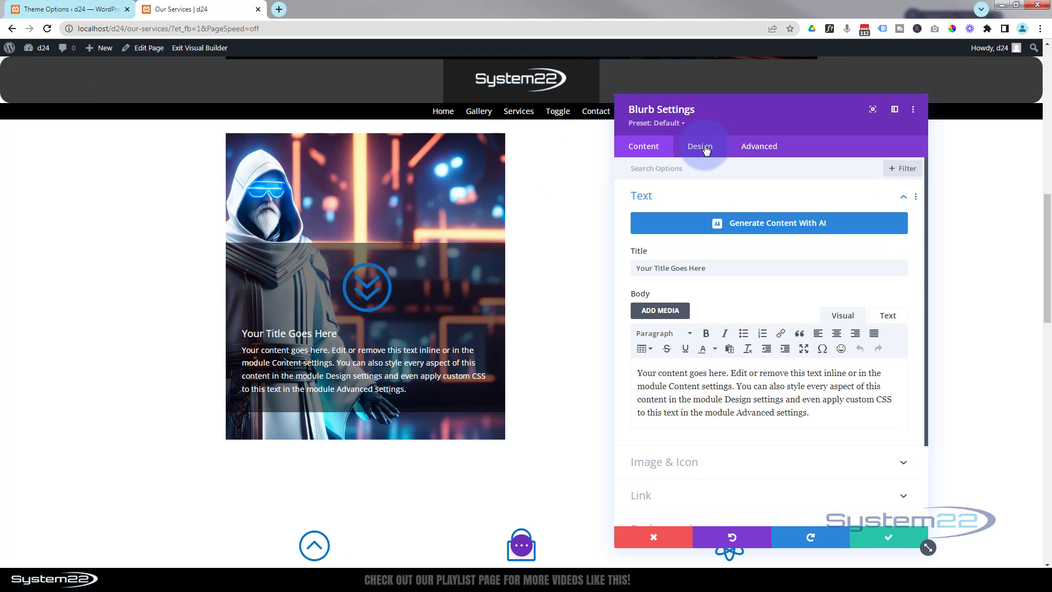
{"action": "left_click", "coordinate": [706, 150]}
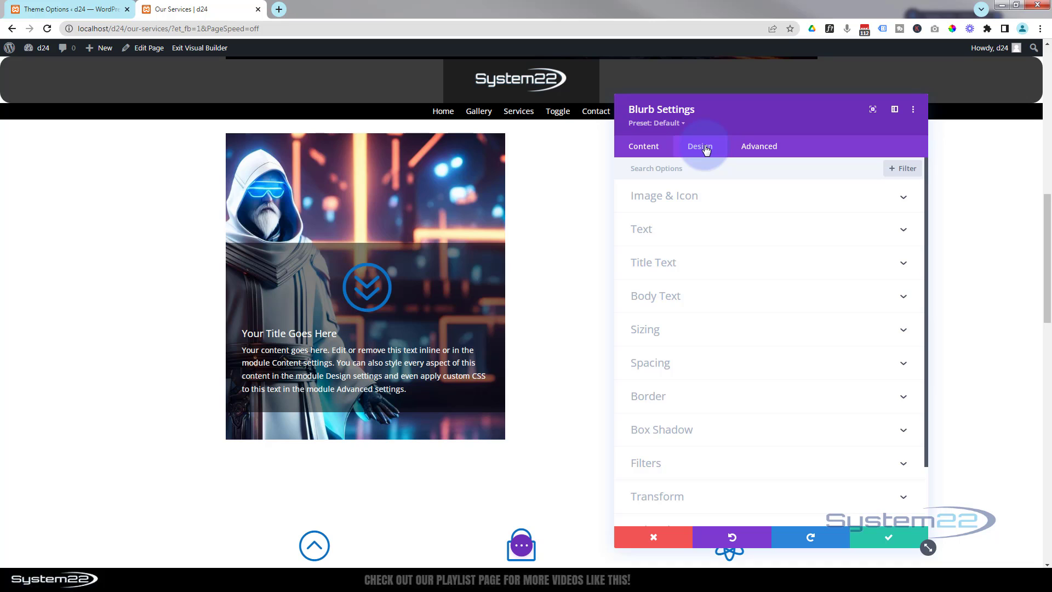
{"action": "left_click", "coordinate": [710, 364]}
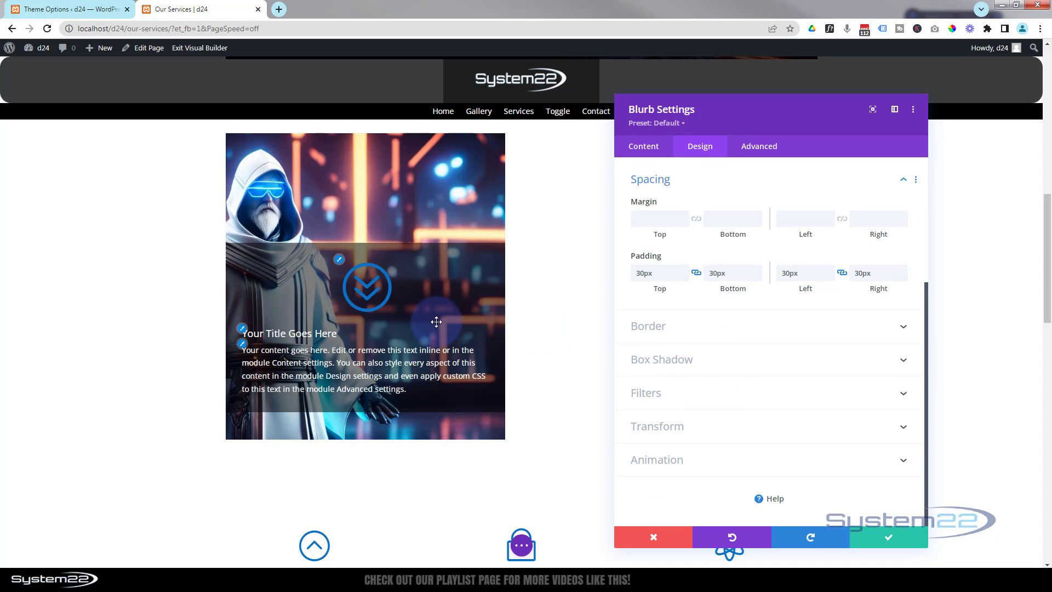
{"action": "left_click", "coordinate": [619, 307]}
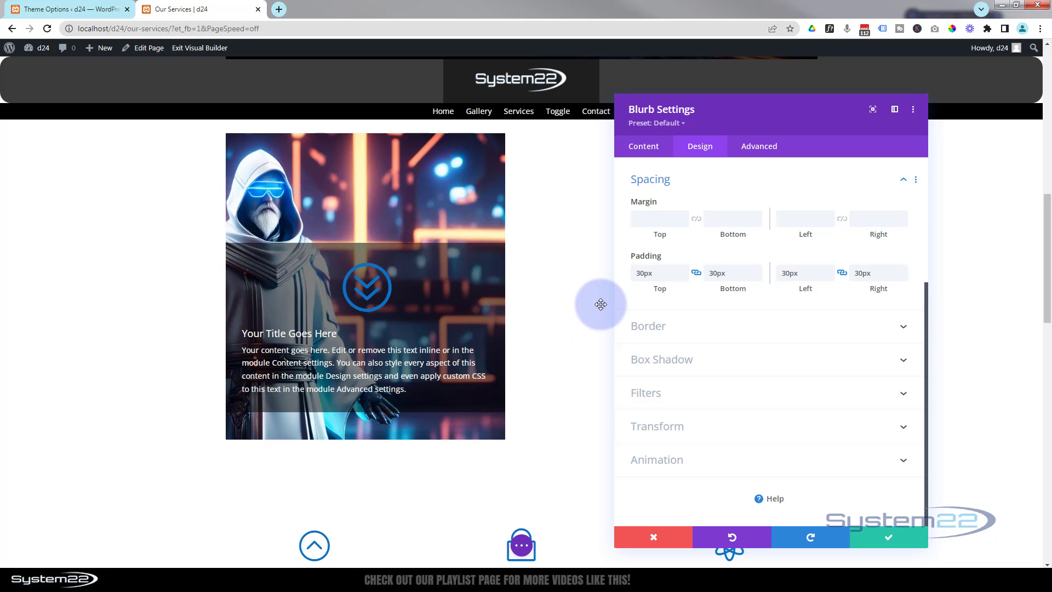
{"action": "left_click", "coordinate": [871, 218]}
{"action": "left_click", "coordinate": [875, 183]}
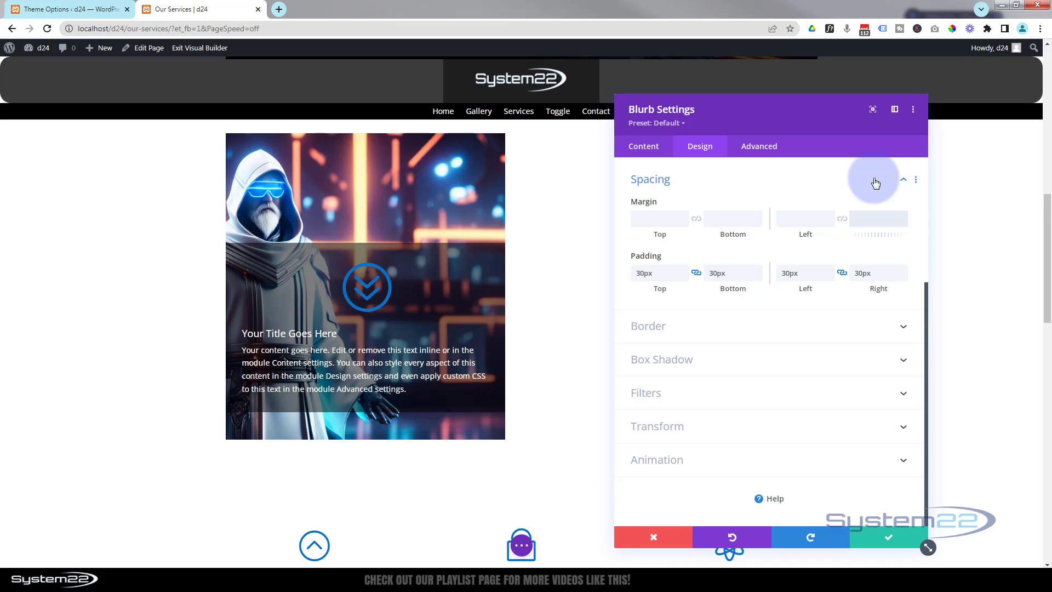
{"action": "type", "text": "-50px"}
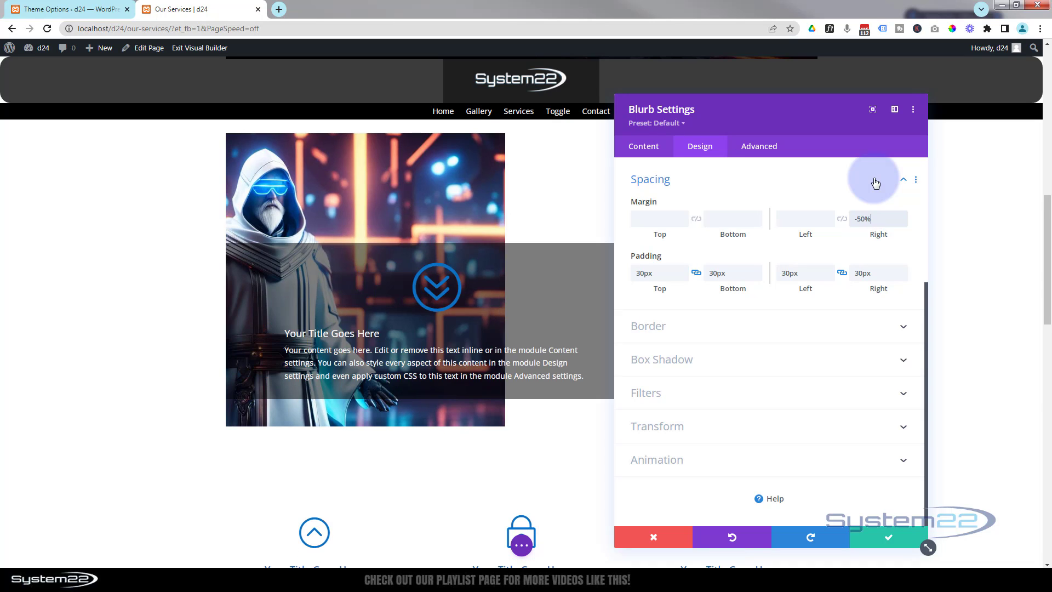
Try a 50% left margin on the blurb, settle on 49%, and save the module settings.
{"action": "left_click", "coordinate": [801, 219]}
{"action": "left_click", "coordinate": [800, 220]}
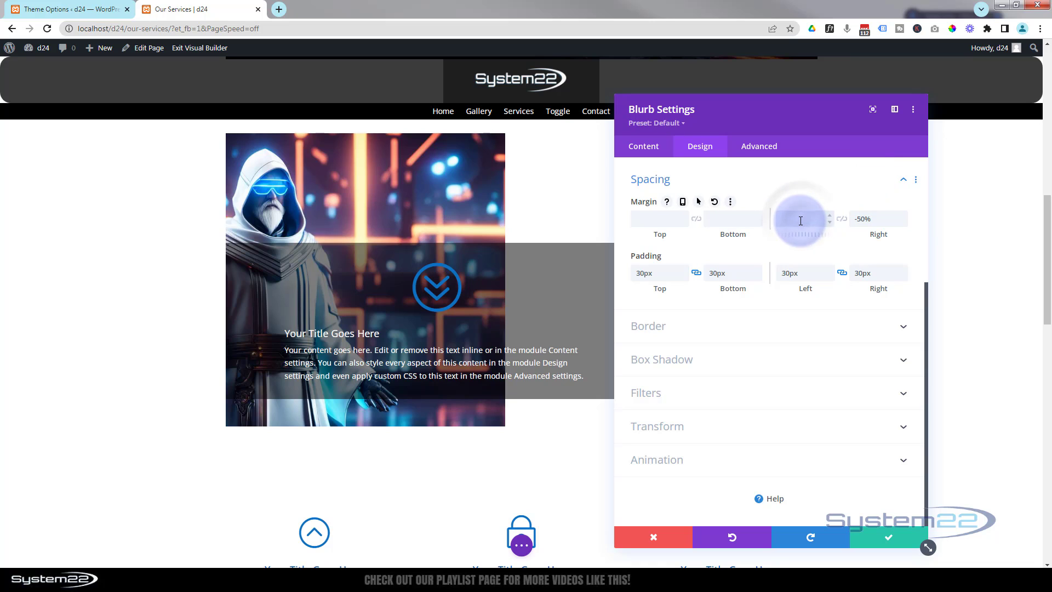
{"action": "type", "text": "50px"}
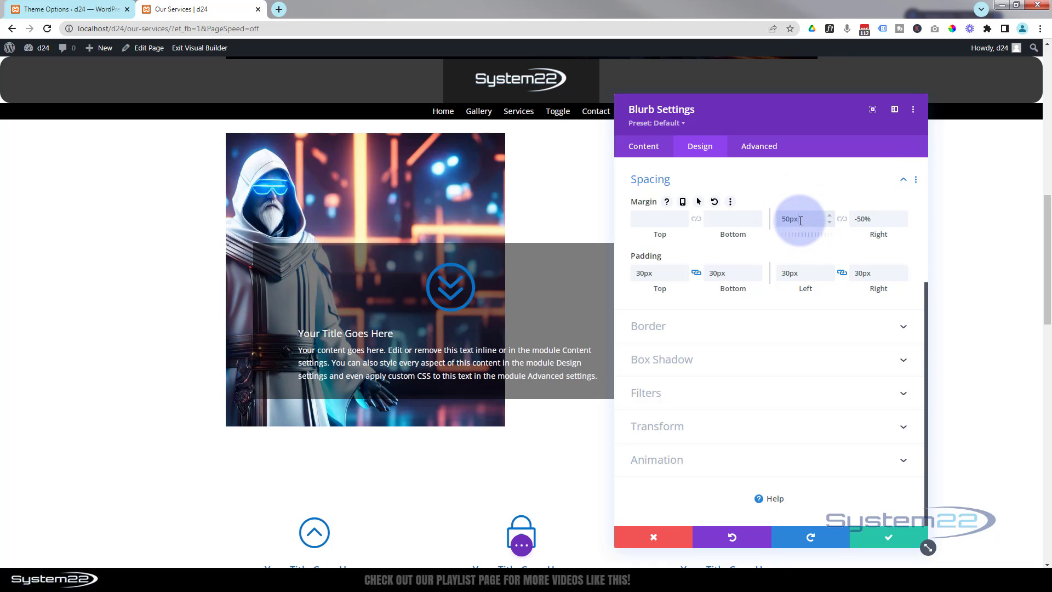
{"action": "left_click_drag", "start_coordinate": [797, 221], "coordinate": [791, 221]}
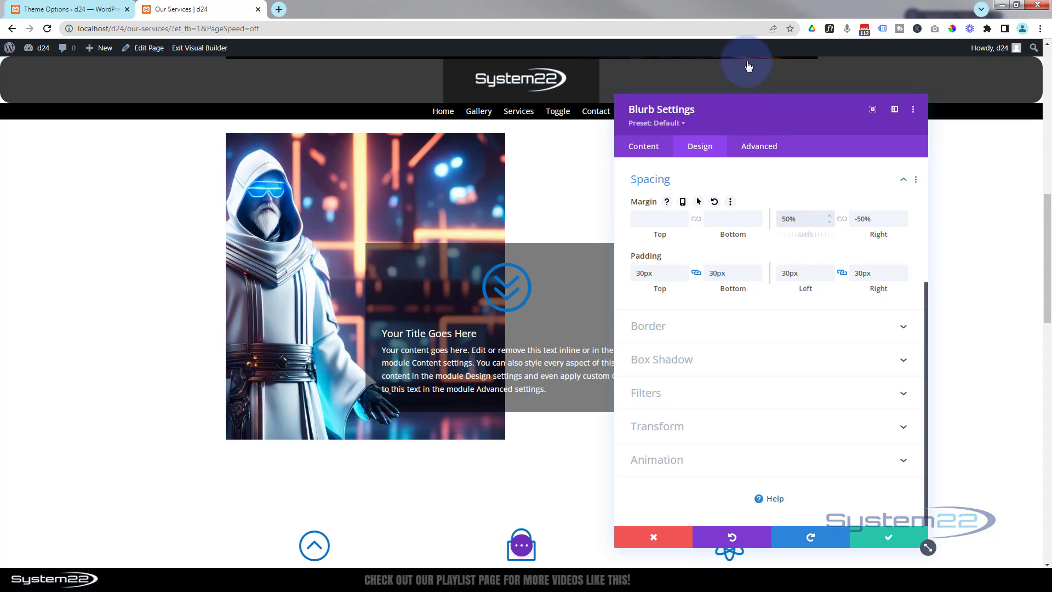
{"action": "left_click_drag", "start_coordinate": [748, 127], "coordinate": [880, 122]}
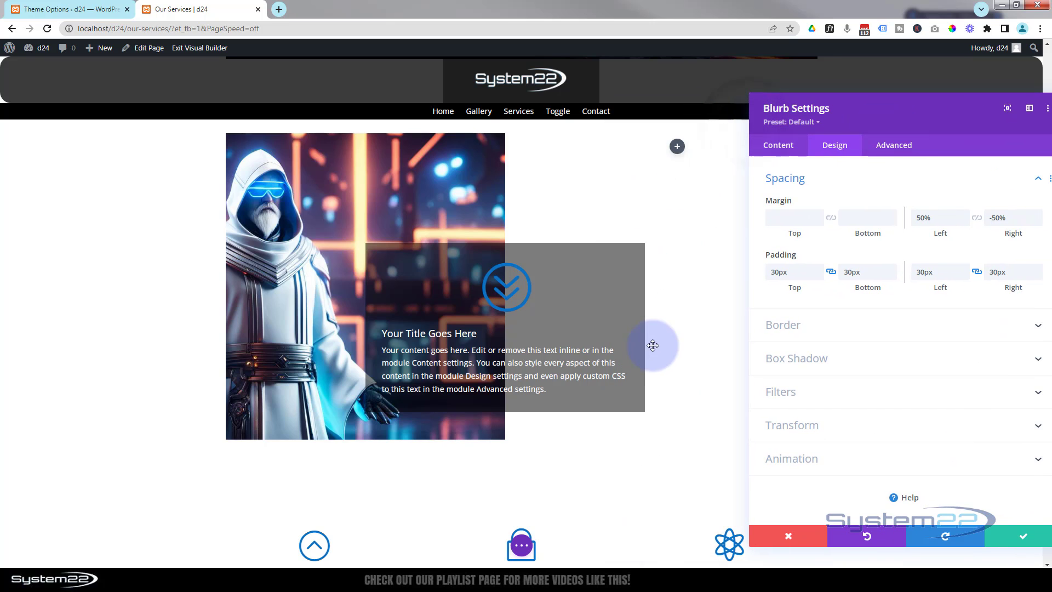
{"action": "left_click", "coordinate": [964, 221]}
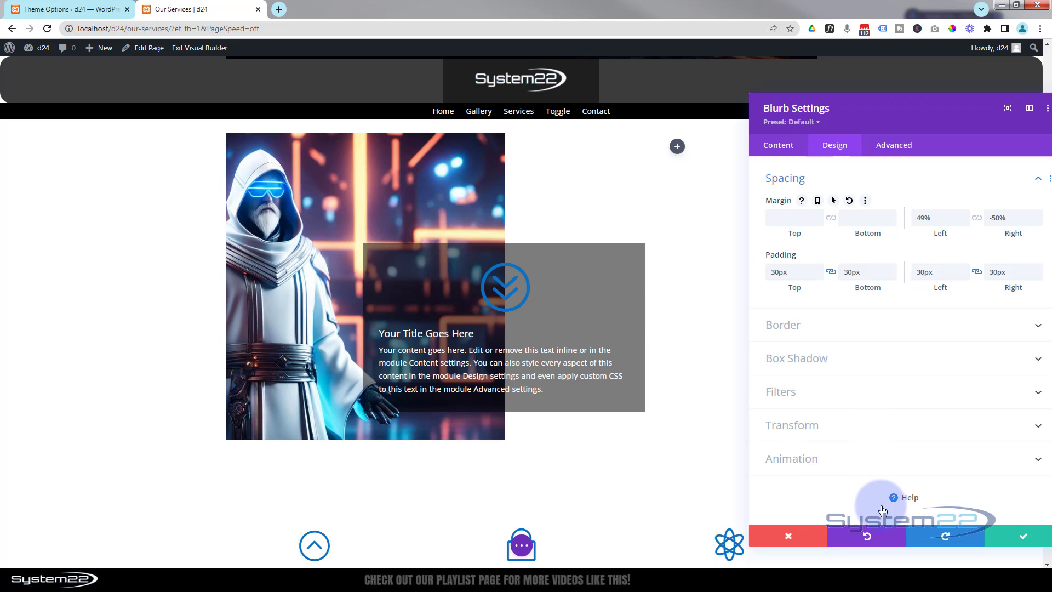
{"action": "left_click", "coordinate": [1016, 537]}
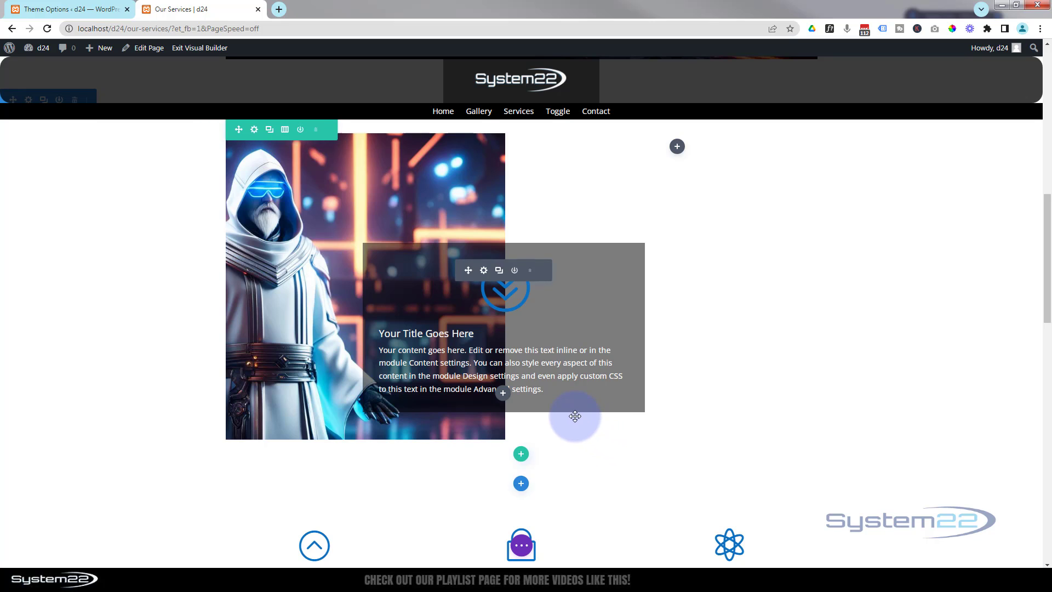
Insert a new regular section below with a row of two equal columns and add a Blurb module to the first column.
{"action": "left_click", "coordinate": [521, 483]}
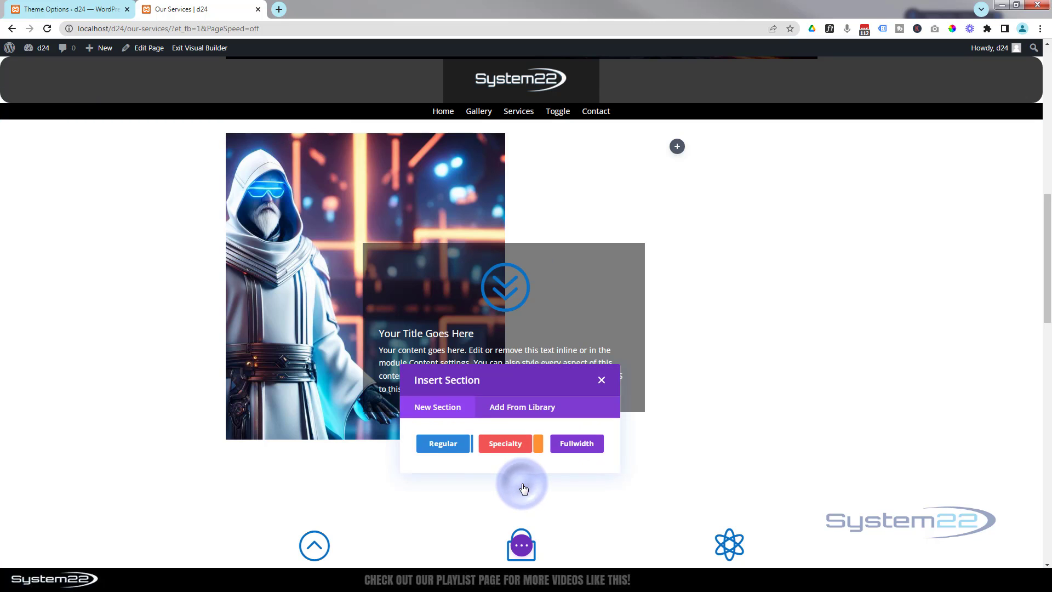
{"action": "left_click", "coordinate": [441, 444]}
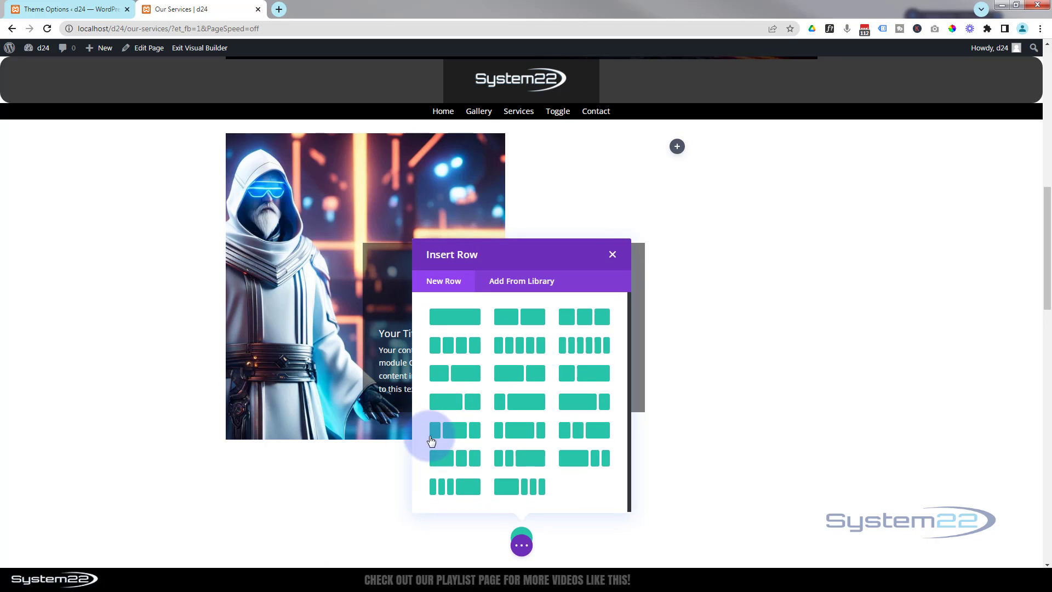
{"action": "left_click", "coordinate": [533, 319]}
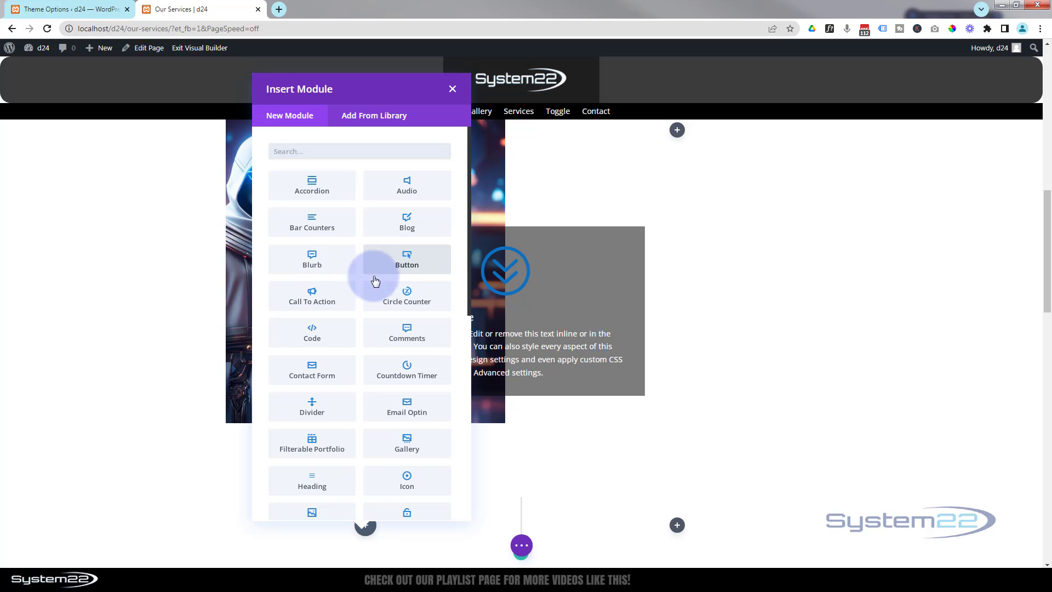
{"action": "left_click", "coordinate": [316, 263]}
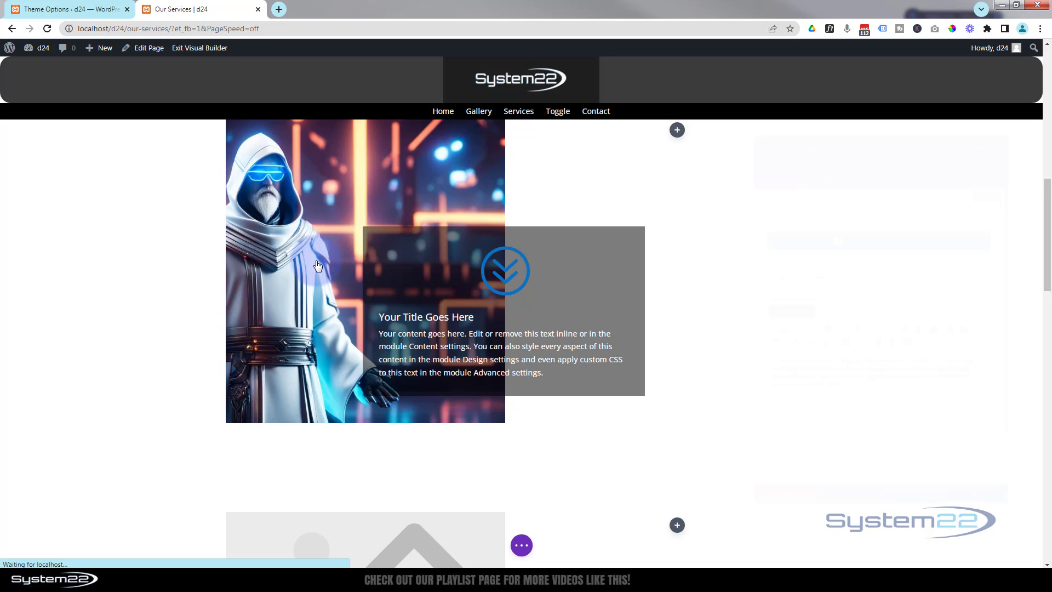
Switch the new blurb from an image to the circled double down-chevron icon and color it blue #0c71c3.
{"action": "scroll", "coordinate": [840, 415], "scroll_direction": "down", "scroll_amount": 2}
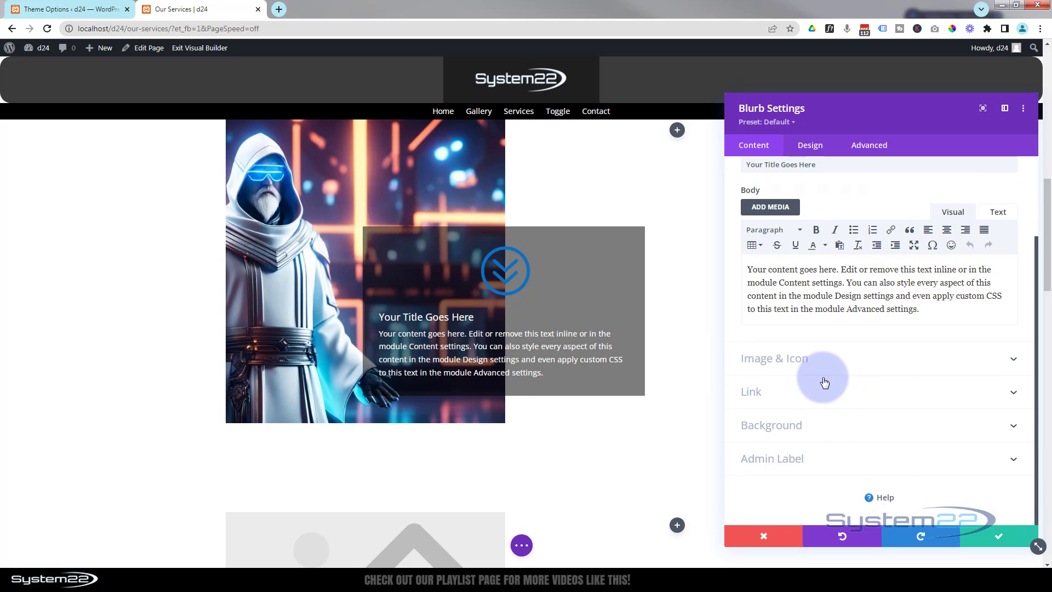
{"action": "left_click", "coordinate": [821, 358]}
{"action": "scroll", "coordinate": [693, 374], "scroll_direction": "down", "scroll_amount": 3}
{"action": "scroll", "coordinate": [692, 374], "scroll_direction": "down", "scroll_amount": 3}
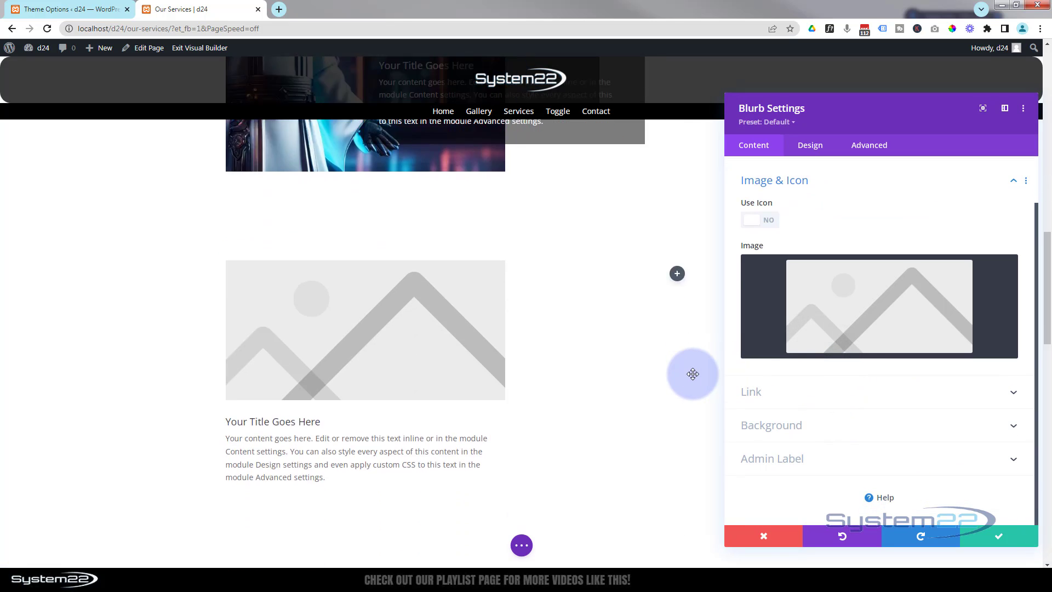
{"action": "left_click", "coordinate": [763, 220]}
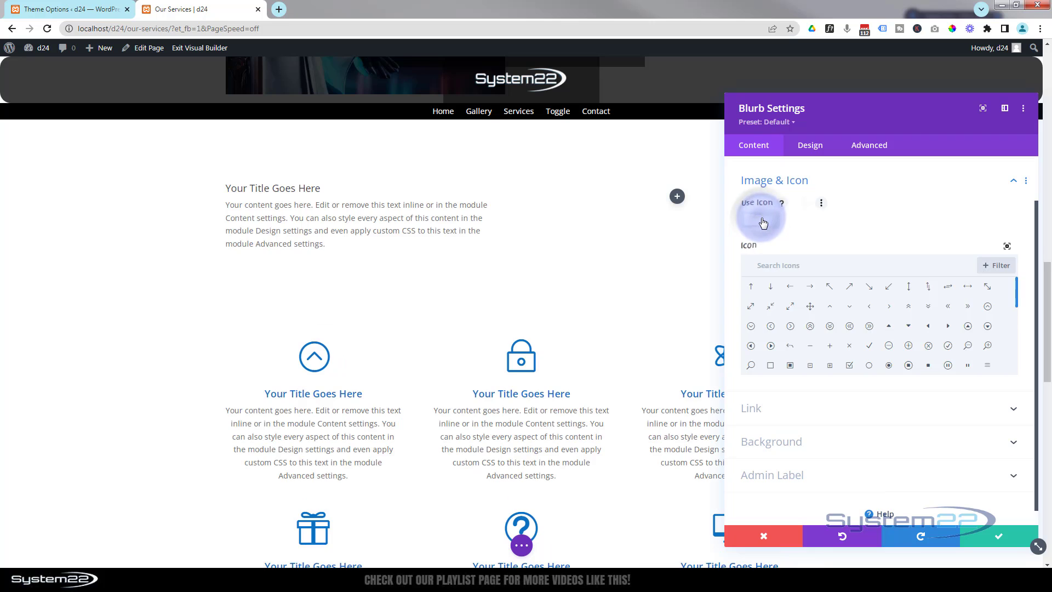
{"action": "left_click", "coordinate": [828, 327]}
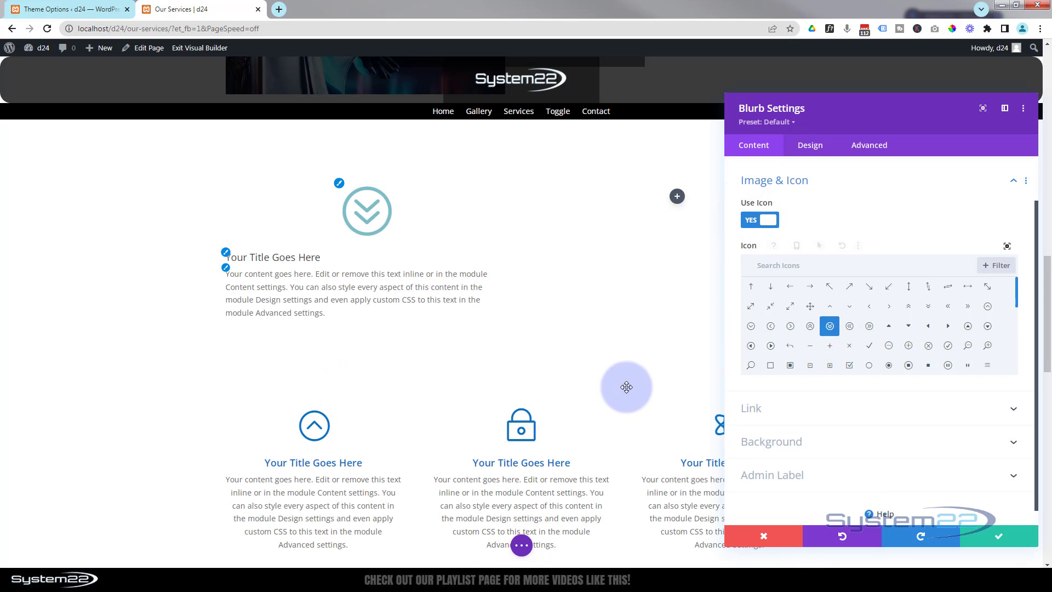
{"action": "left_click", "coordinate": [809, 147]}
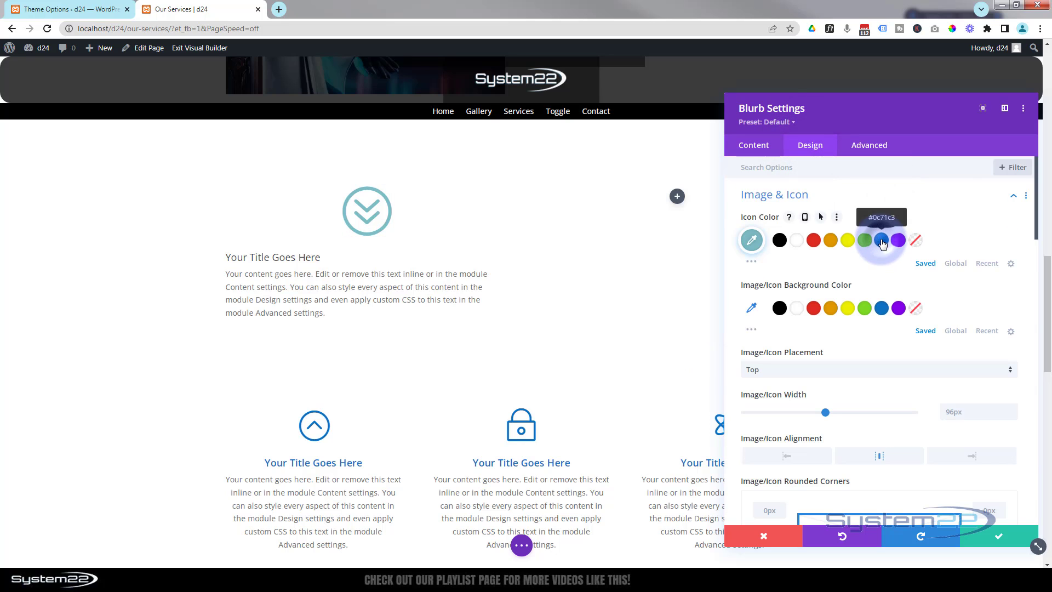
{"action": "left_click", "coordinate": [881, 241]}
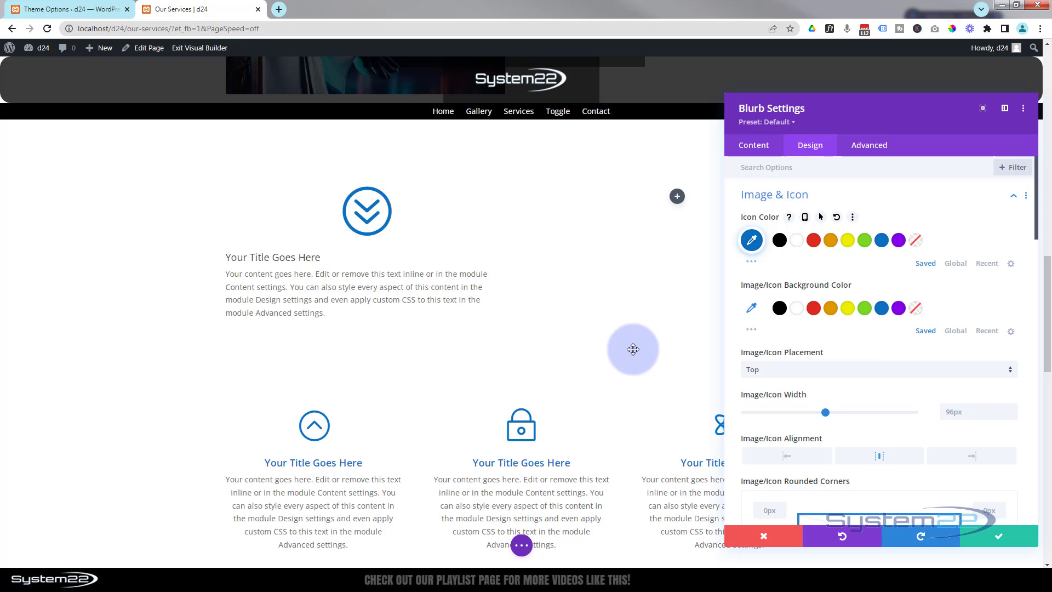
Align the blurb's text to the right and save the module settings.
{"action": "scroll", "coordinate": [893, 304], "scroll_direction": "down", "scroll_amount": 4}
{"action": "scroll", "coordinate": [892, 303], "scroll_direction": "down", "scroll_amount": 10}
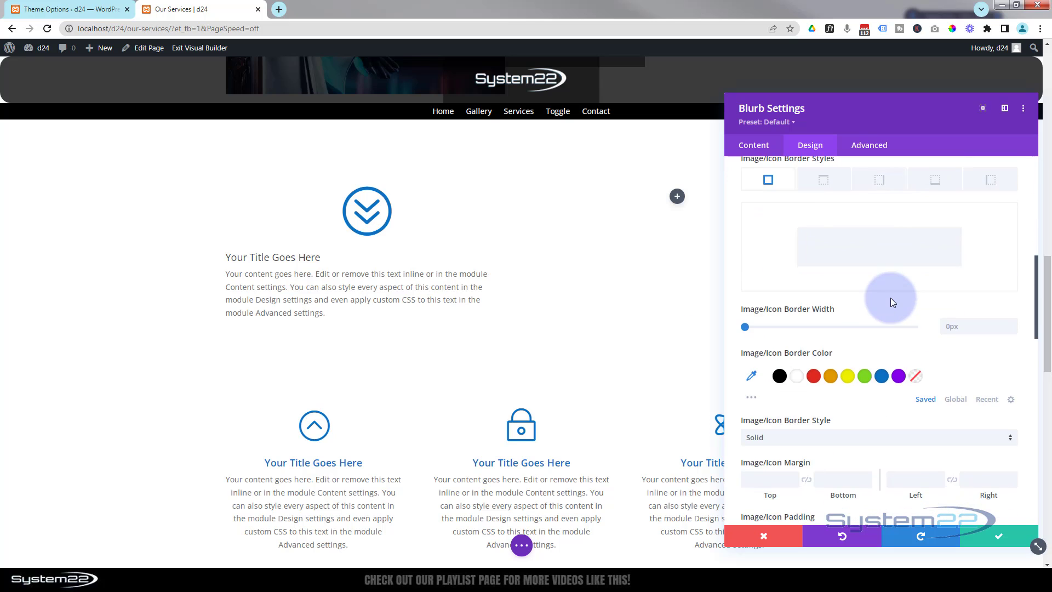
{"action": "scroll", "coordinate": [889, 297], "scroll_direction": "down", "scroll_amount": 5}
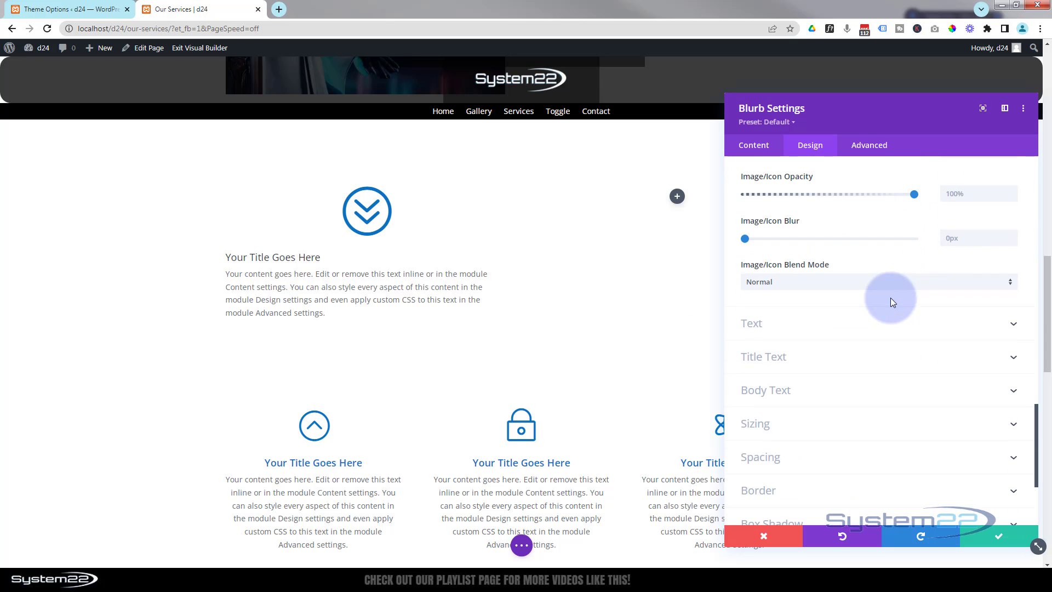
{"action": "left_click", "coordinate": [845, 324]}
{"action": "left_click", "coordinate": [918, 212]}
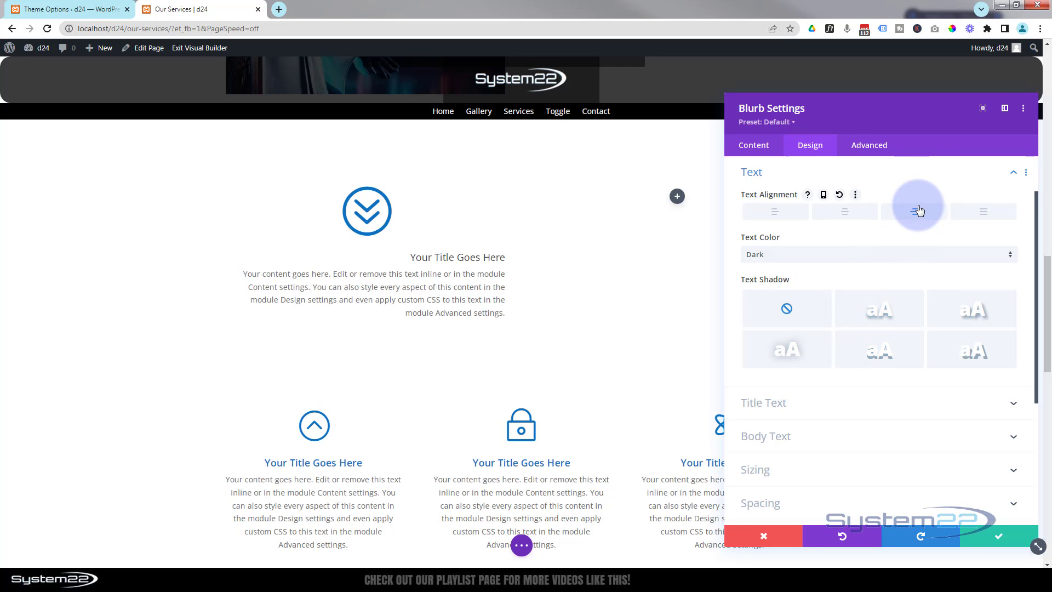
{"action": "left_click", "coordinate": [981, 538]}
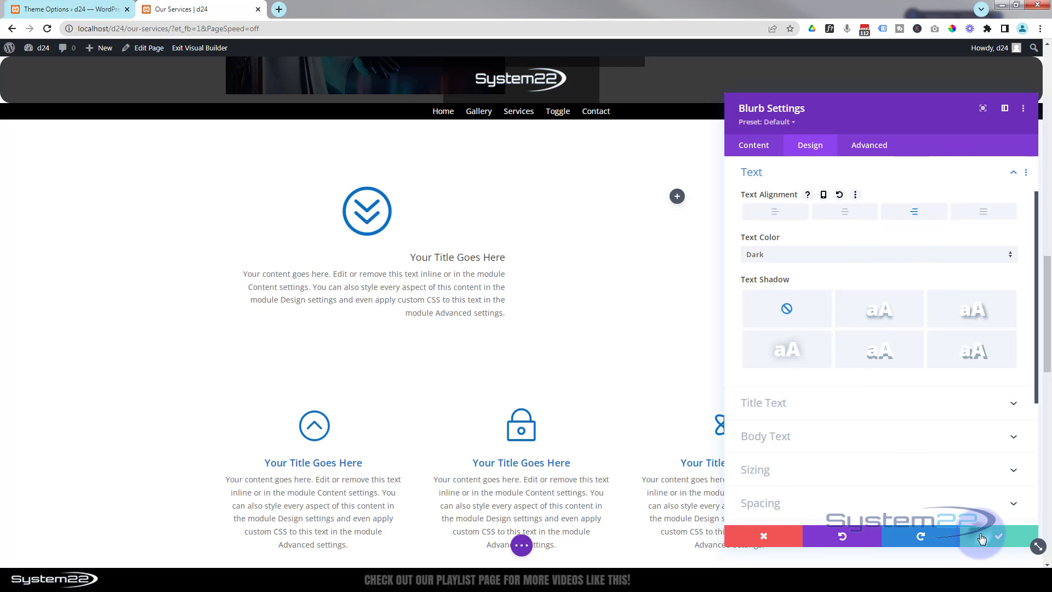
Add an Image module to the row's second column, using the concert-by-the-rock picture from the media library, and save it.
{"action": "left_click", "coordinate": [674, 198]}
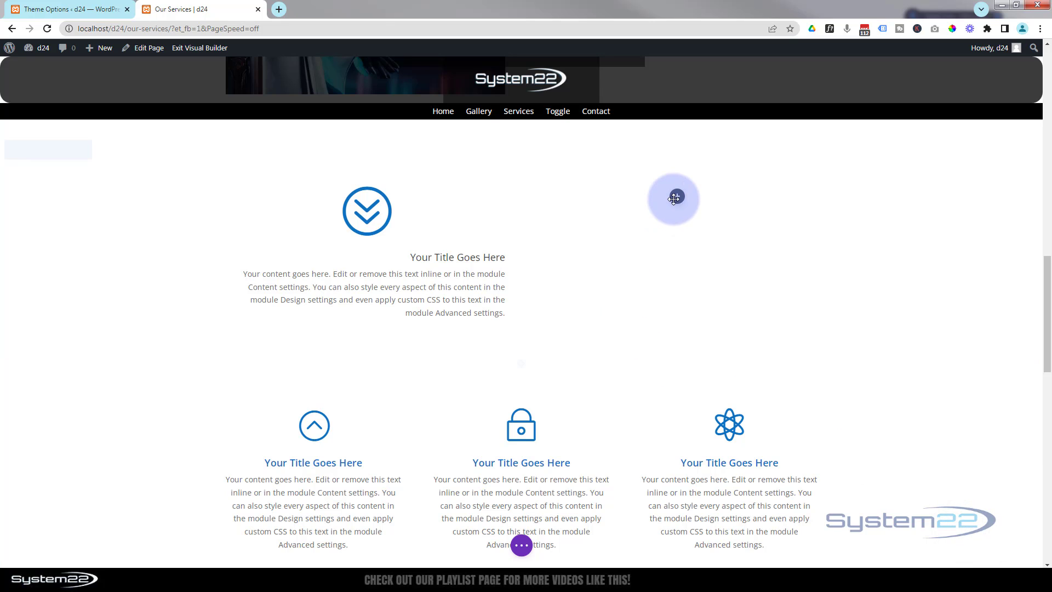
{"action": "left_click", "coordinate": [676, 197]}
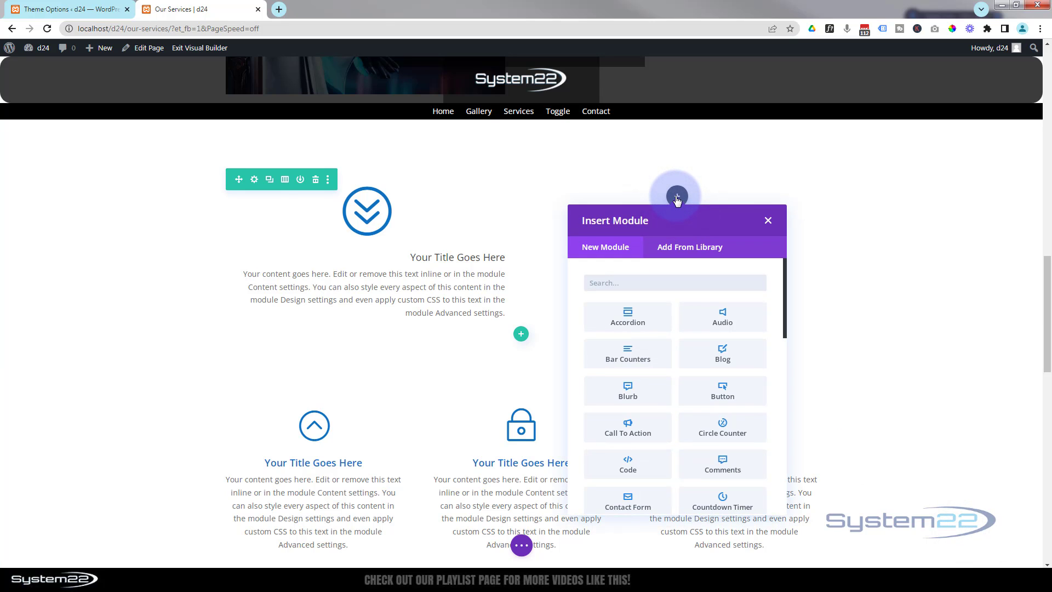
{"action": "scroll", "coordinate": [683, 328], "scroll_direction": "down", "scroll_amount": 6}
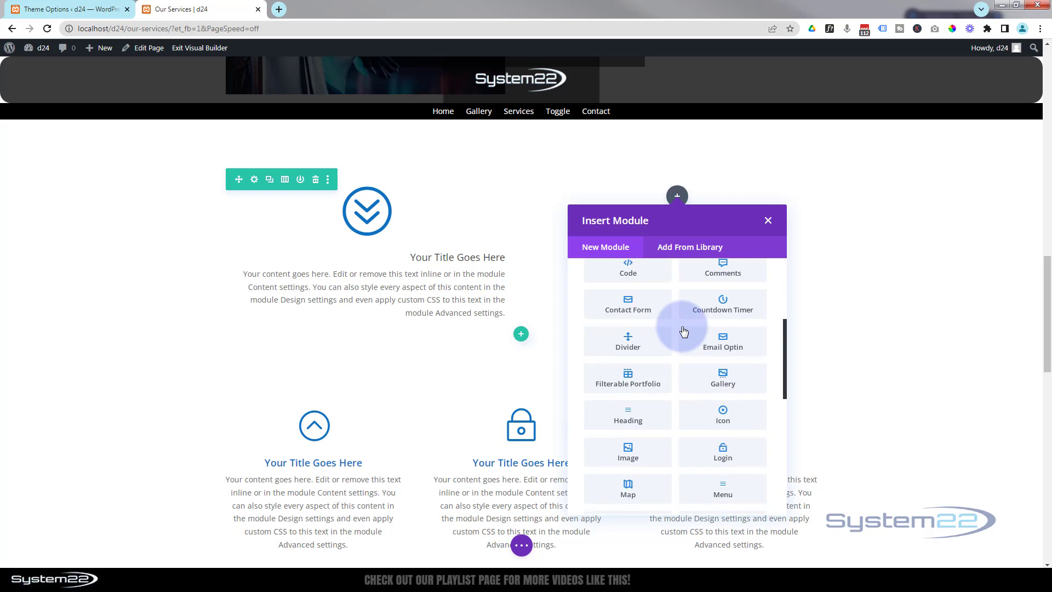
{"action": "scroll", "coordinate": [683, 329], "scroll_direction": "up", "scroll_amount": 2}
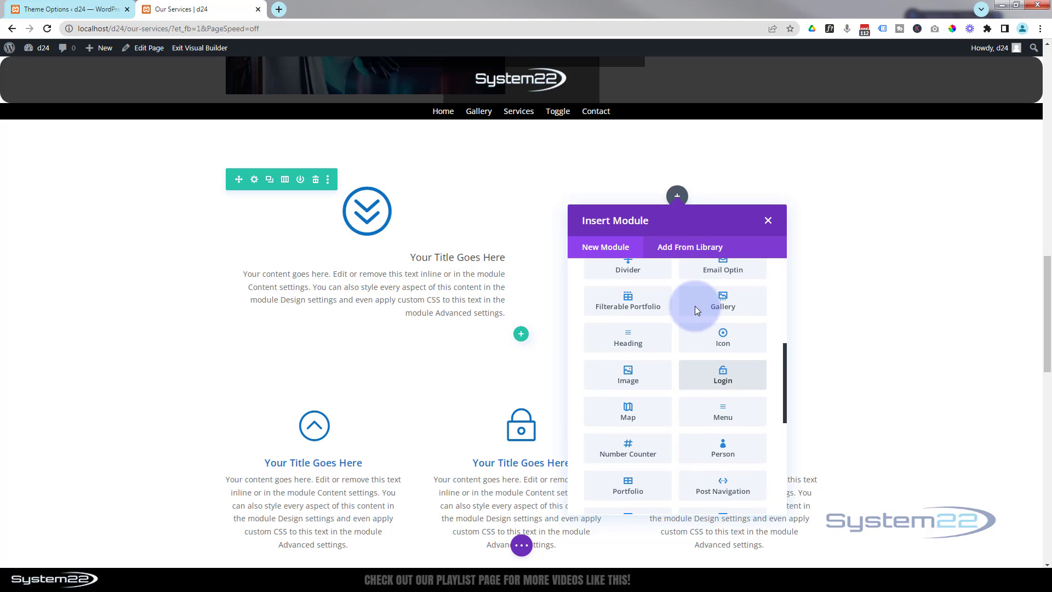
{"action": "left_click", "coordinate": [640, 372]}
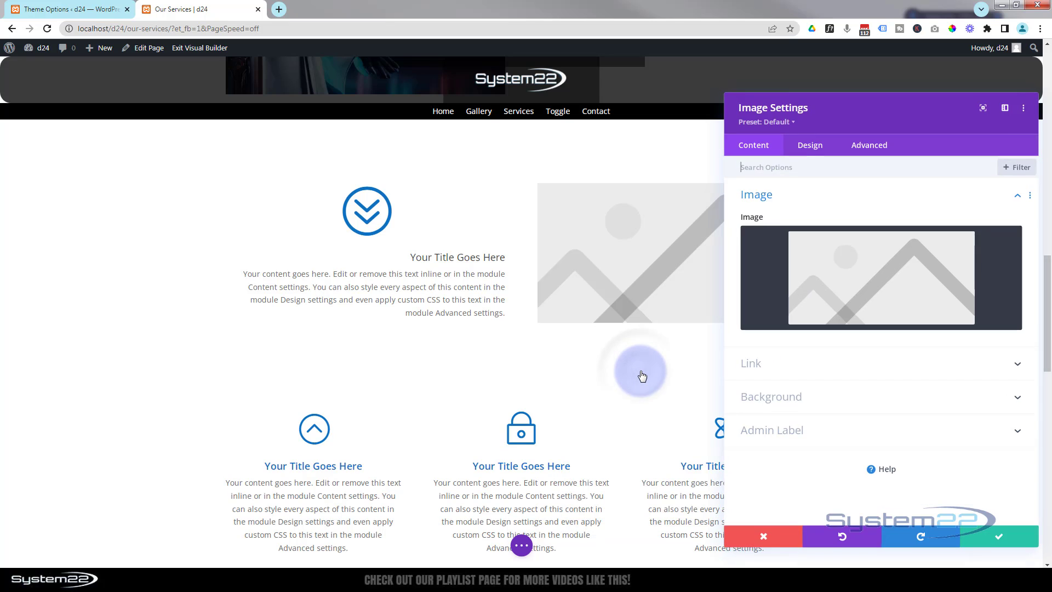
{"action": "left_click", "coordinate": [857, 276]}
{"action": "left_click", "coordinate": [168, 197]}
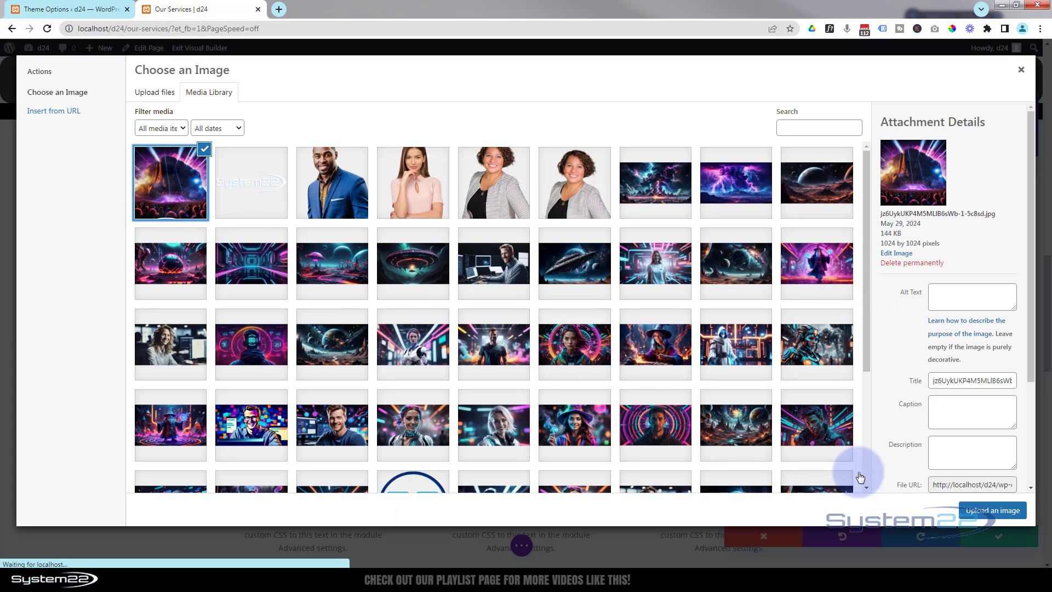
{"action": "left_click", "coordinate": [978, 511]}
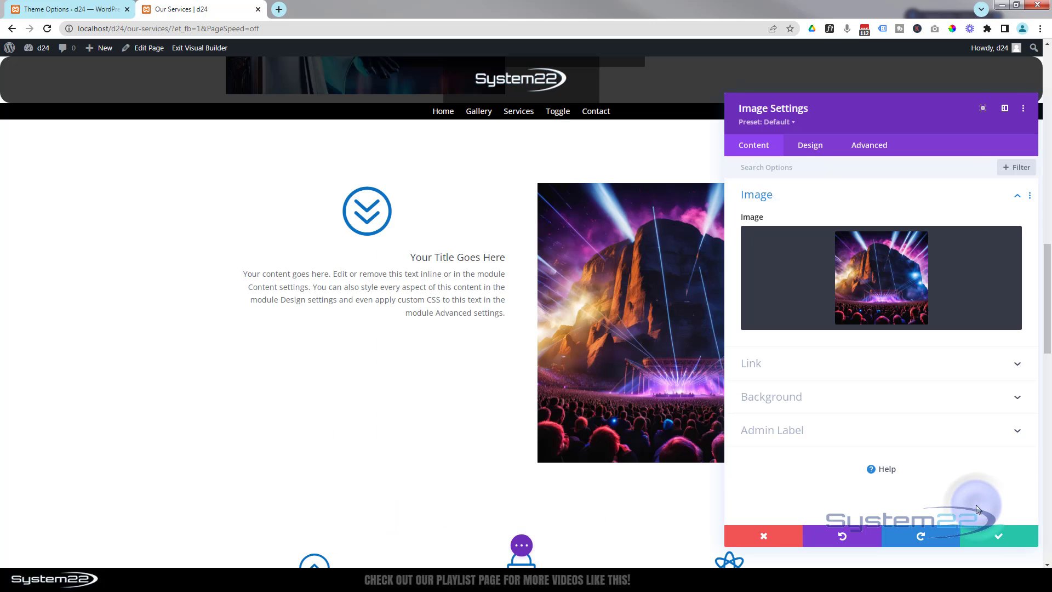
{"action": "left_click", "coordinate": [1003, 540]}
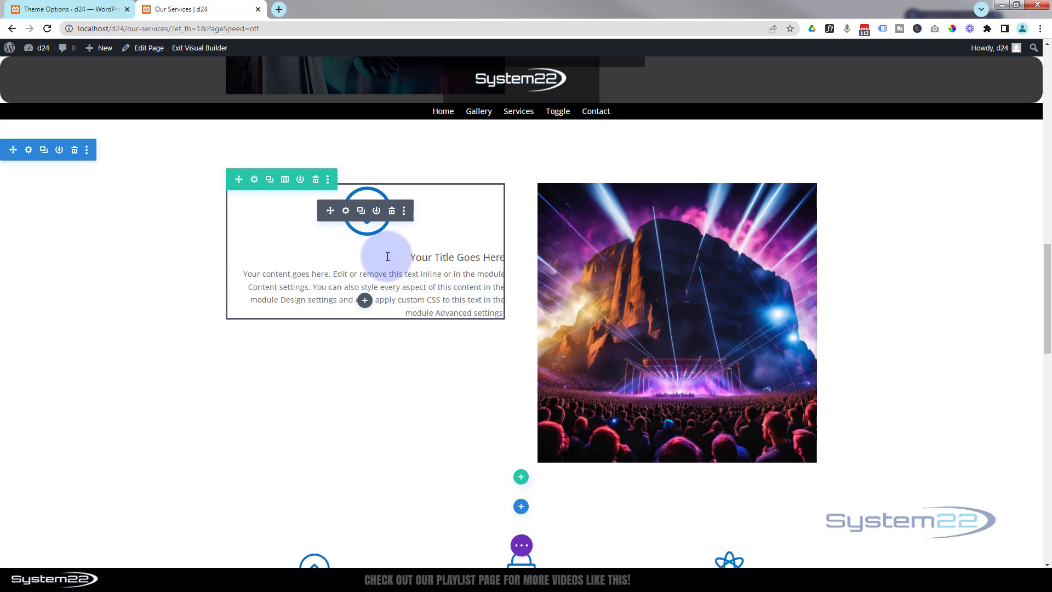
Set the text color of the blurb beside the concert image to Light.
{"action": "left_click", "coordinate": [346, 211]}
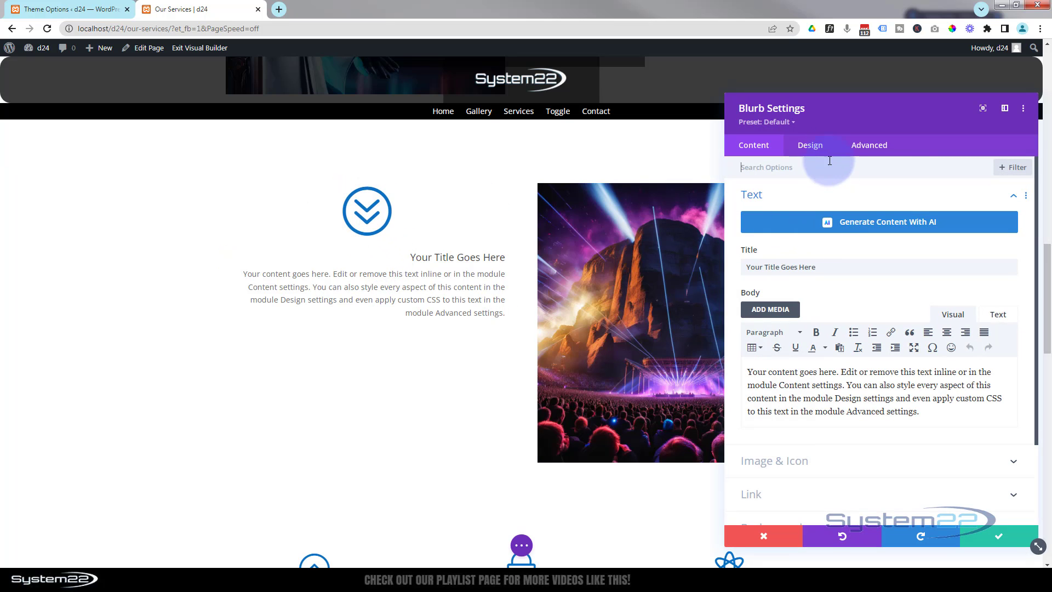
{"action": "left_click", "coordinate": [809, 145]}
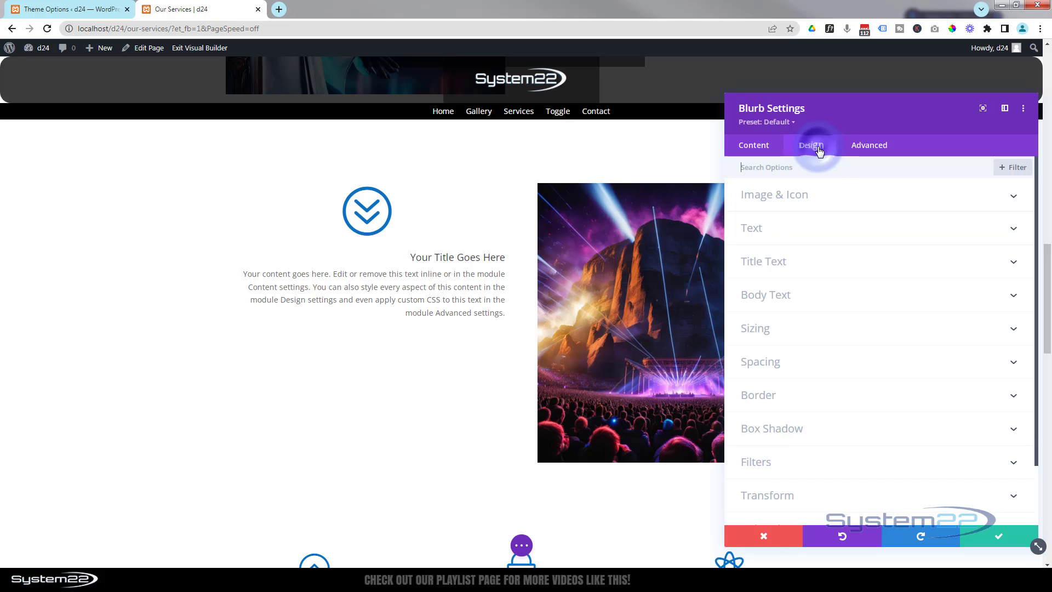
{"action": "left_click", "coordinate": [833, 234]}
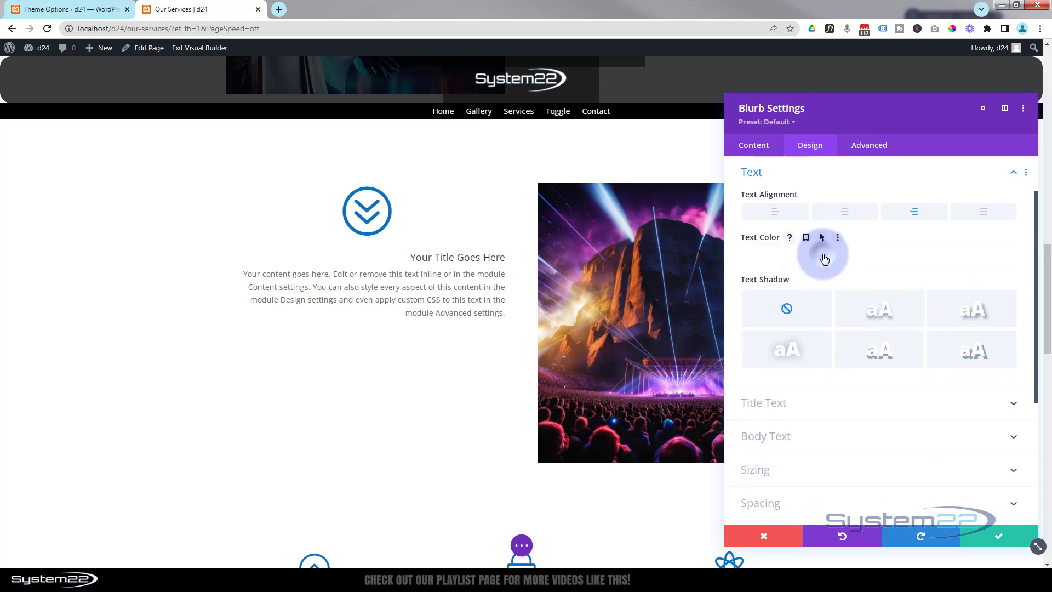
{"action": "left_click", "coordinate": [822, 256]}
{"action": "left_click", "coordinate": [804, 266]}
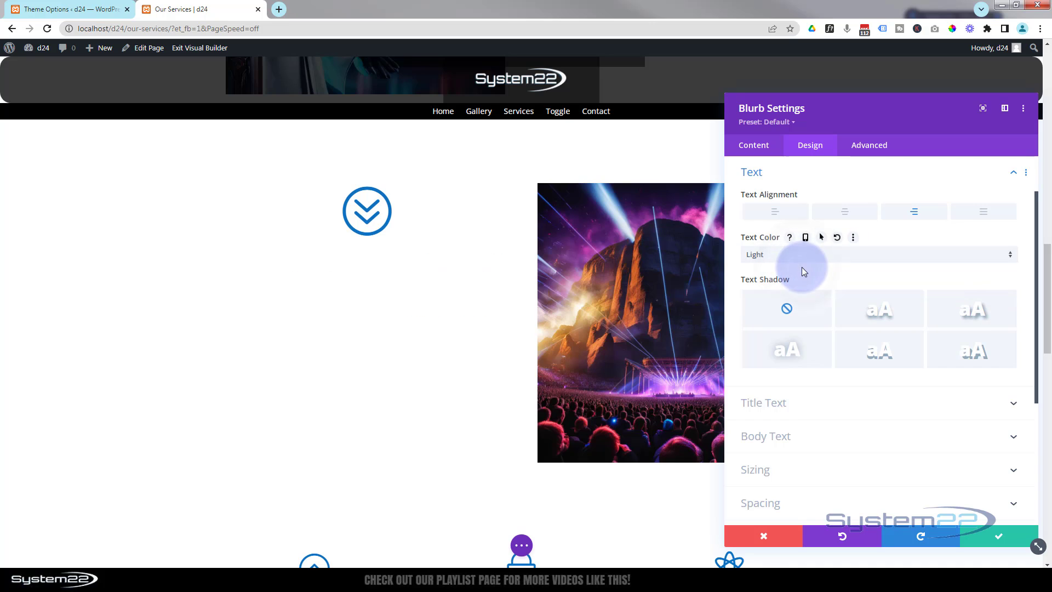
Give the blurb a semi-transparent black background of rgba(0,0,0,0.45).
{"action": "left_click", "coordinate": [753, 146]}
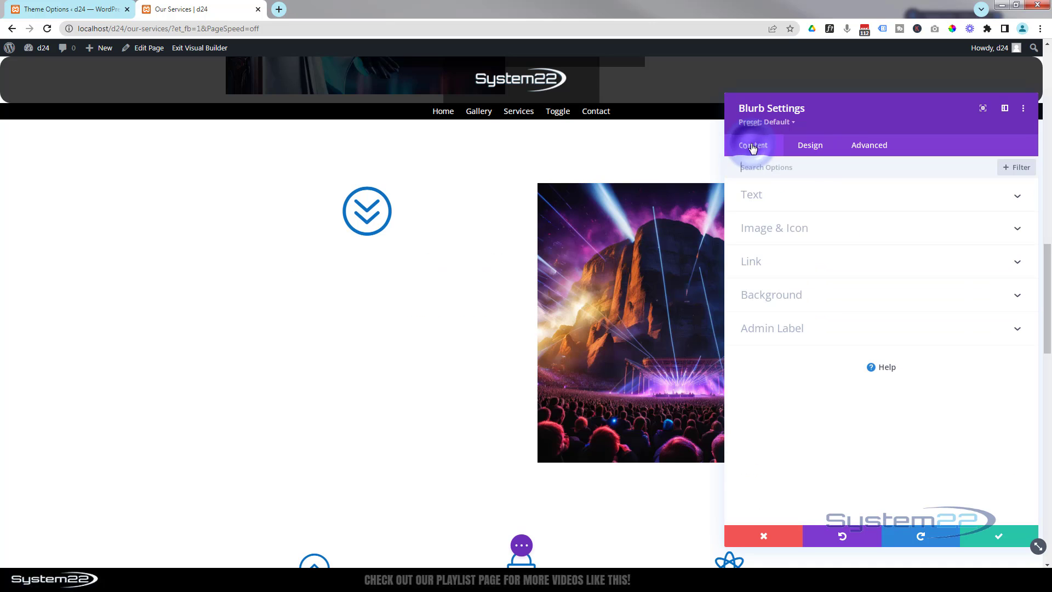
{"action": "left_click", "coordinate": [822, 293]}
{"action": "left_click", "coordinate": [803, 394]}
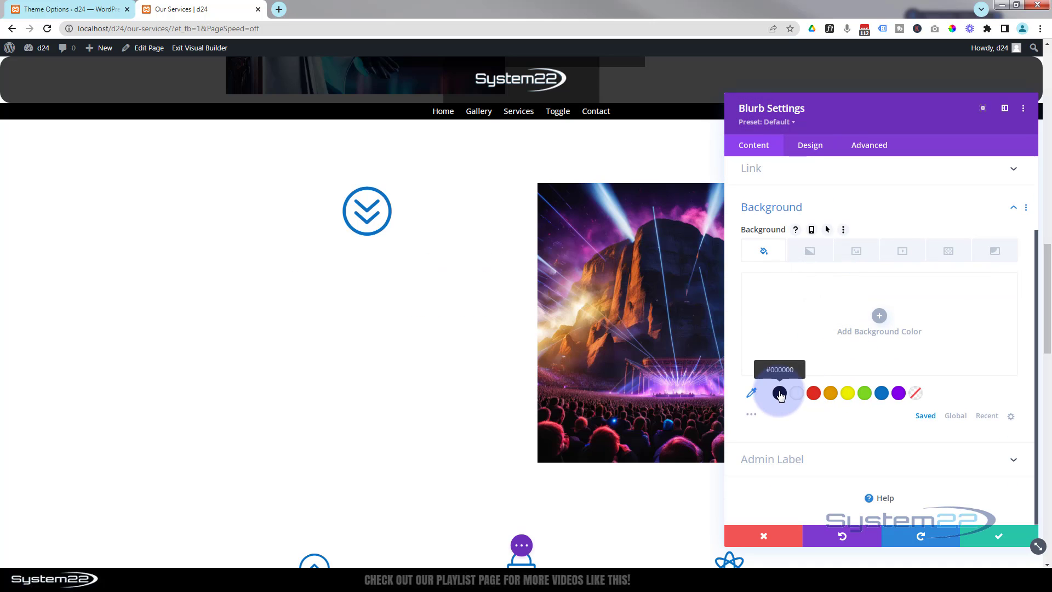
{"action": "left_click", "coordinate": [779, 393]}
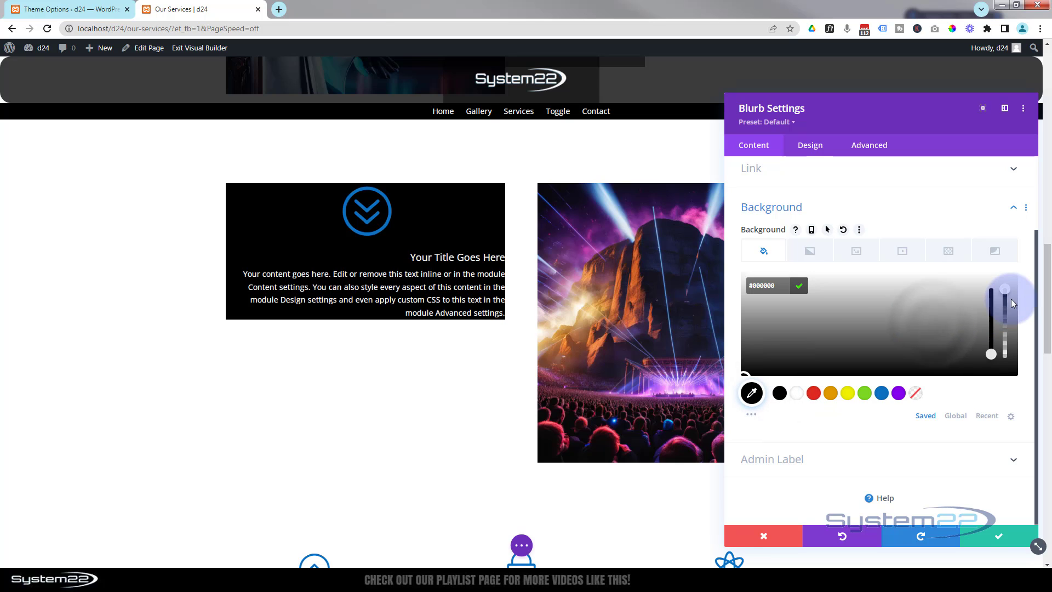
{"action": "left_click_drag", "start_coordinate": [1006, 294], "coordinate": [1001, 337]}
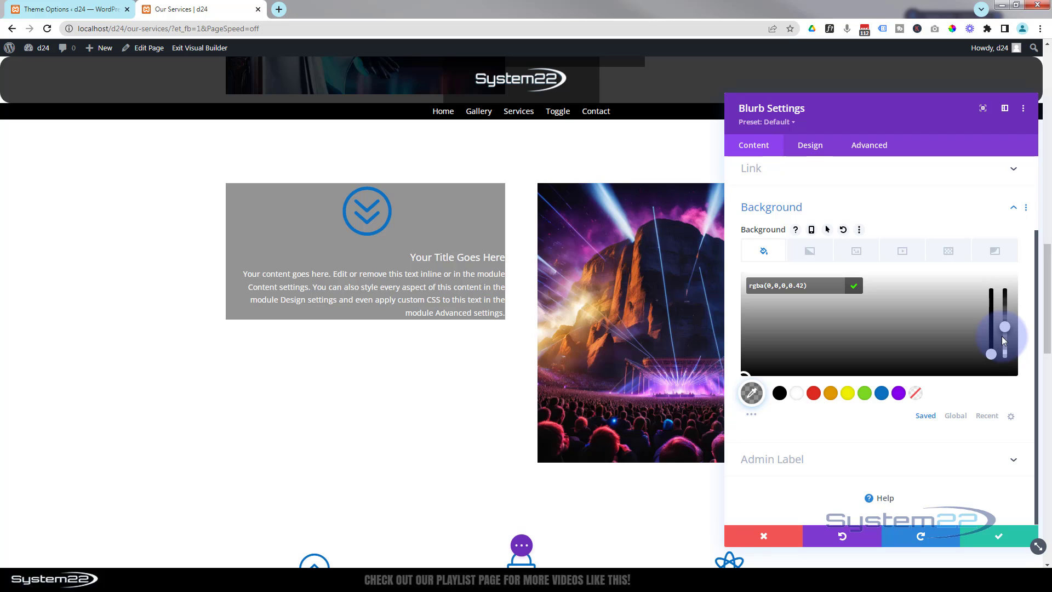
{"action": "left_click_drag", "start_coordinate": [1002, 338], "coordinate": [1001, 337]}
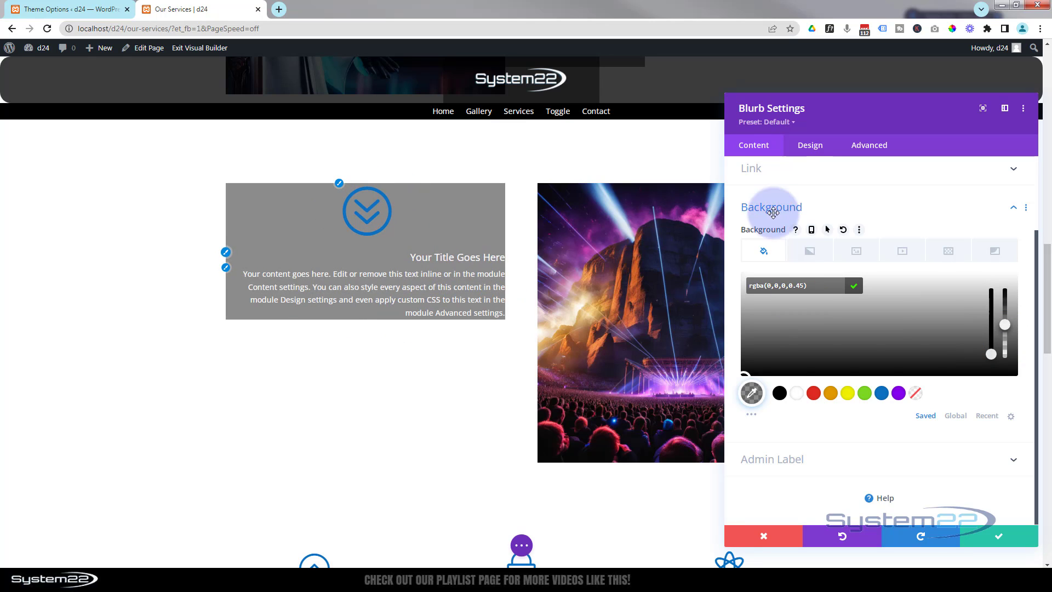
Set the blurb's padding to 30px on all four sides and save the module settings.
{"action": "left_click", "coordinate": [812, 145]}
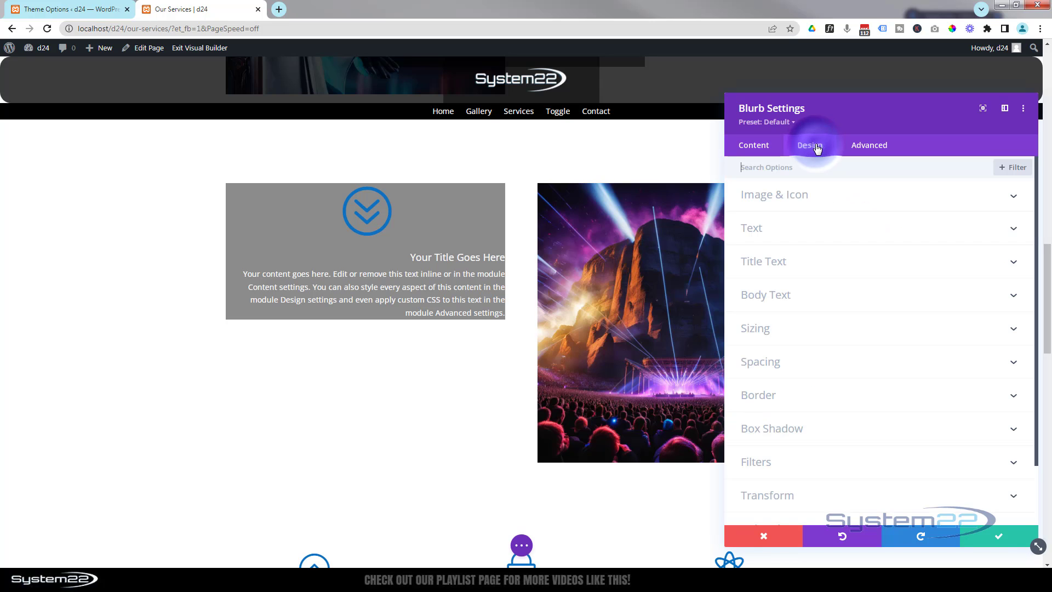
{"action": "left_click", "coordinate": [838, 359]}
{"action": "left_click", "coordinate": [767, 269]}
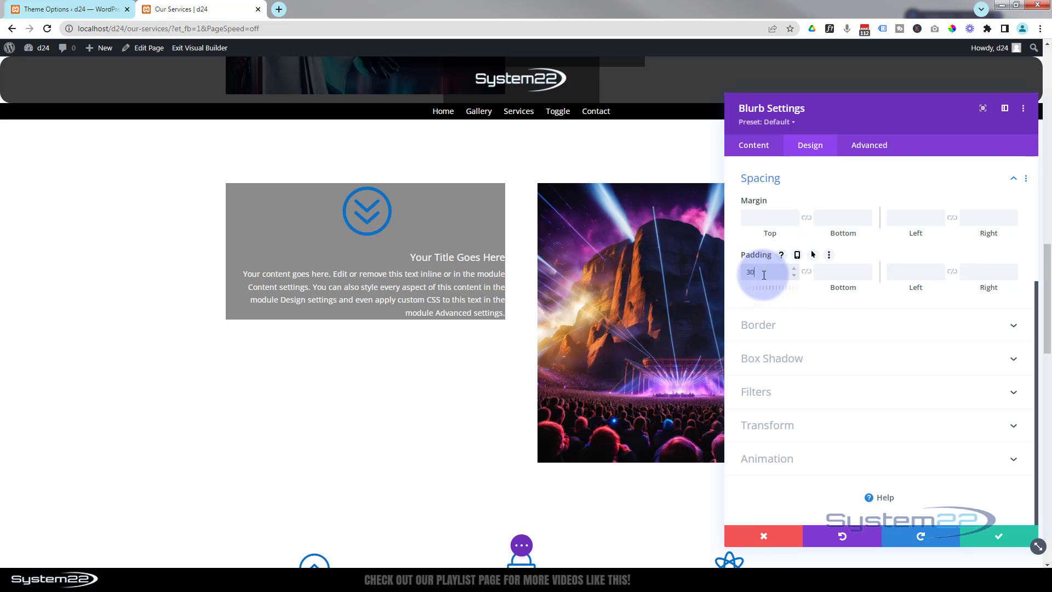
{"action": "type", "text": "30"}
{"action": "left_click", "coordinate": [806, 271]}
{"action": "left_click", "coordinate": [915, 270]}
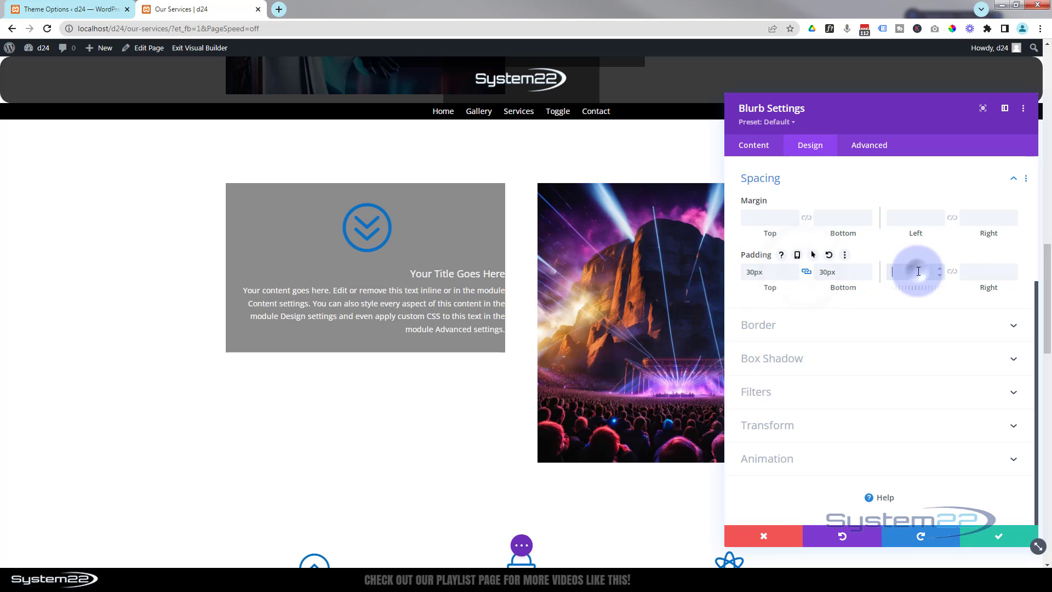
{"action": "type", "text": "30px"}
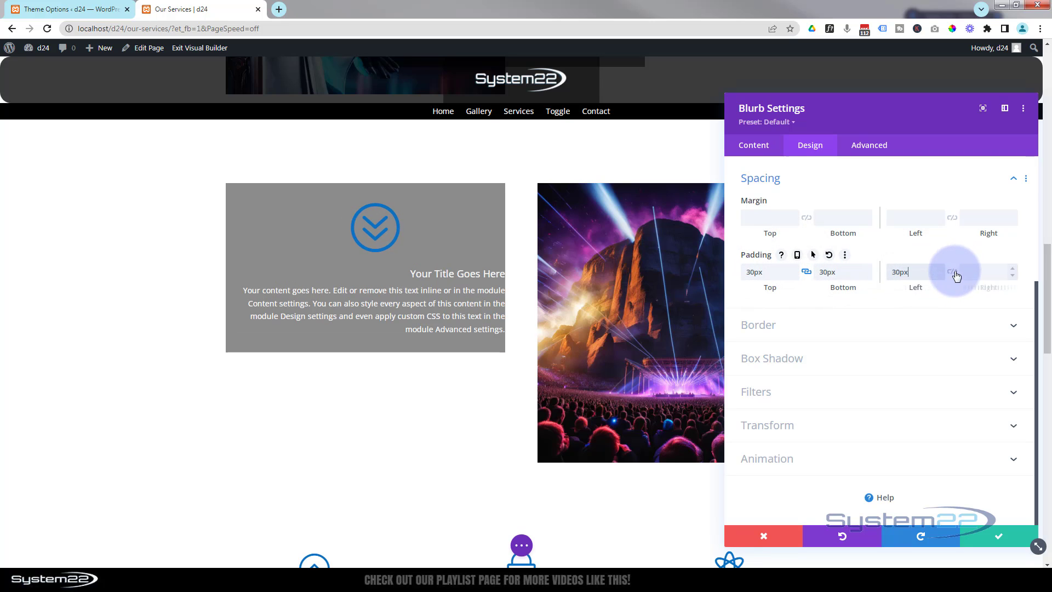
{"action": "left_click", "coordinate": [951, 272]}
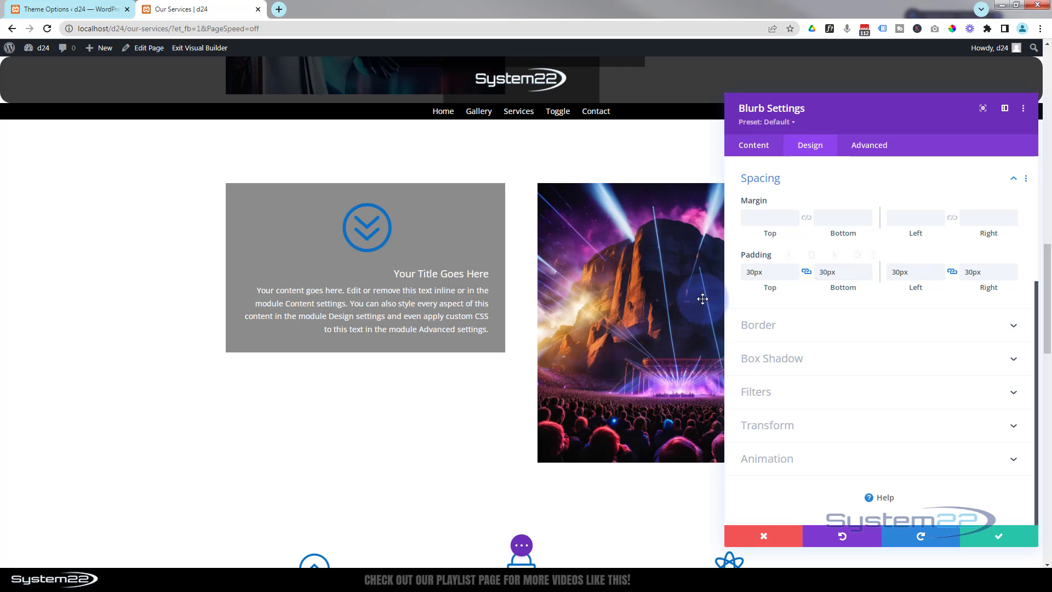
{"action": "left_click", "coordinate": [1005, 536]}
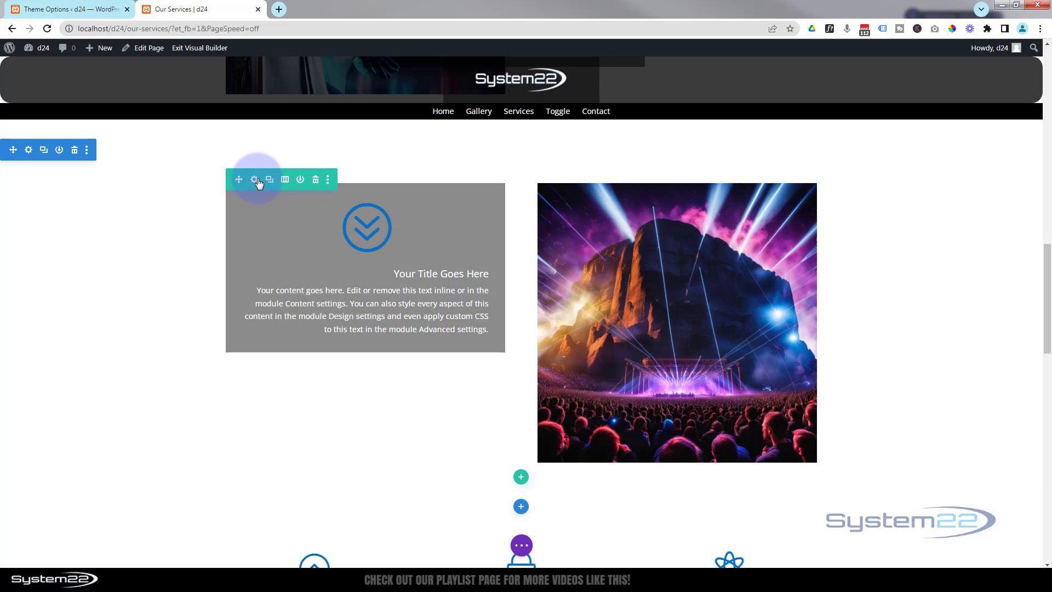
Set the position of the row's first column, holding the blurb, to Absolute and save the column settings.
{"action": "left_click", "coordinate": [255, 181]}
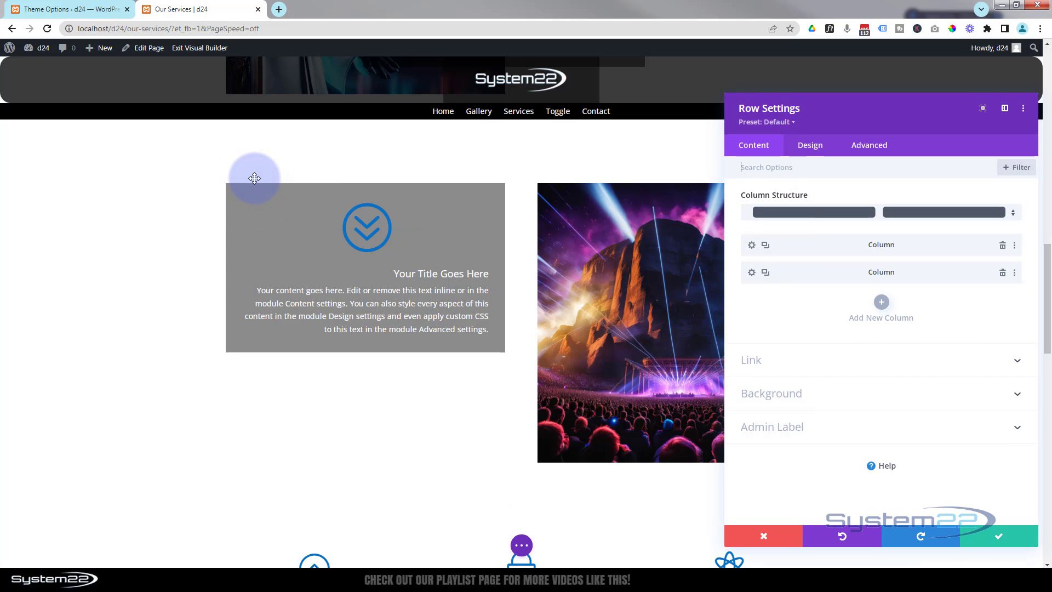
{"action": "left_click", "coordinate": [751, 246]}
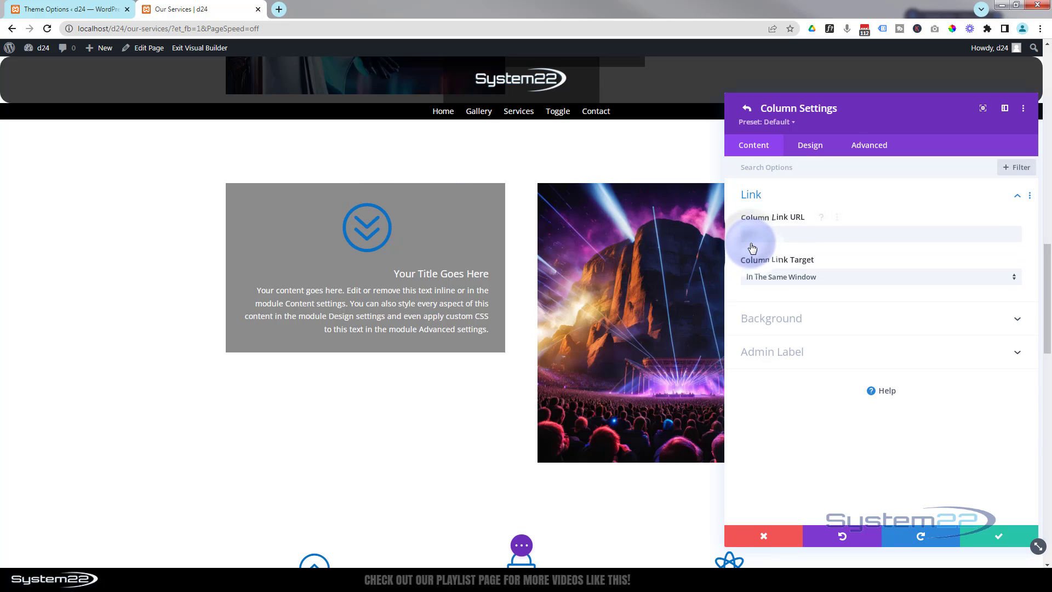
{"action": "left_click", "coordinate": [870, 147]}
{"action": "left_click", "coordinate": [840, 358]}
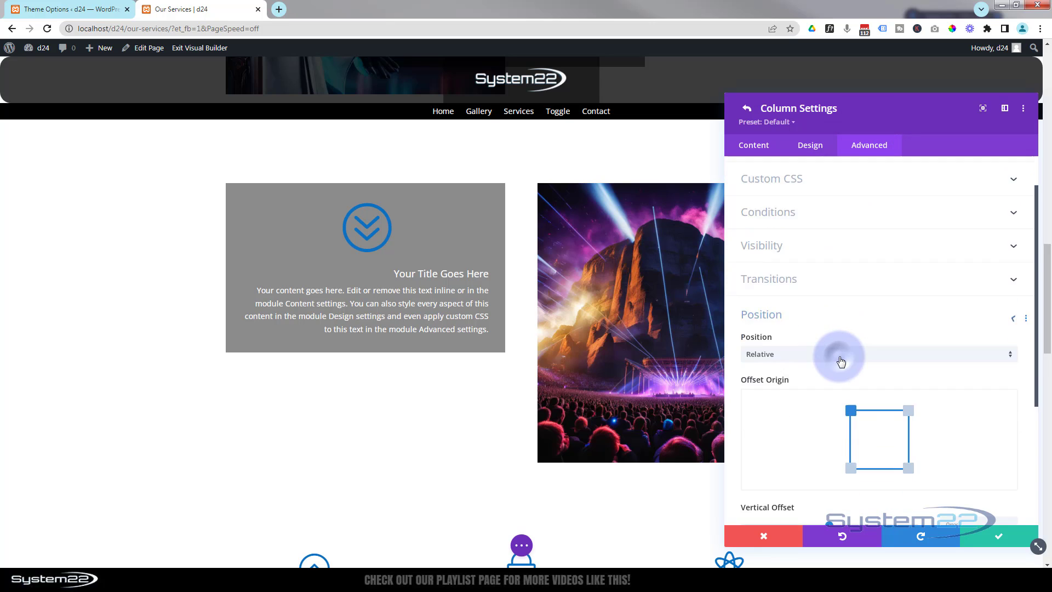
{"action": "left_click", "coordinate": [800, 212]}
{"action": "left_click", "coordinate": [790, 257]}
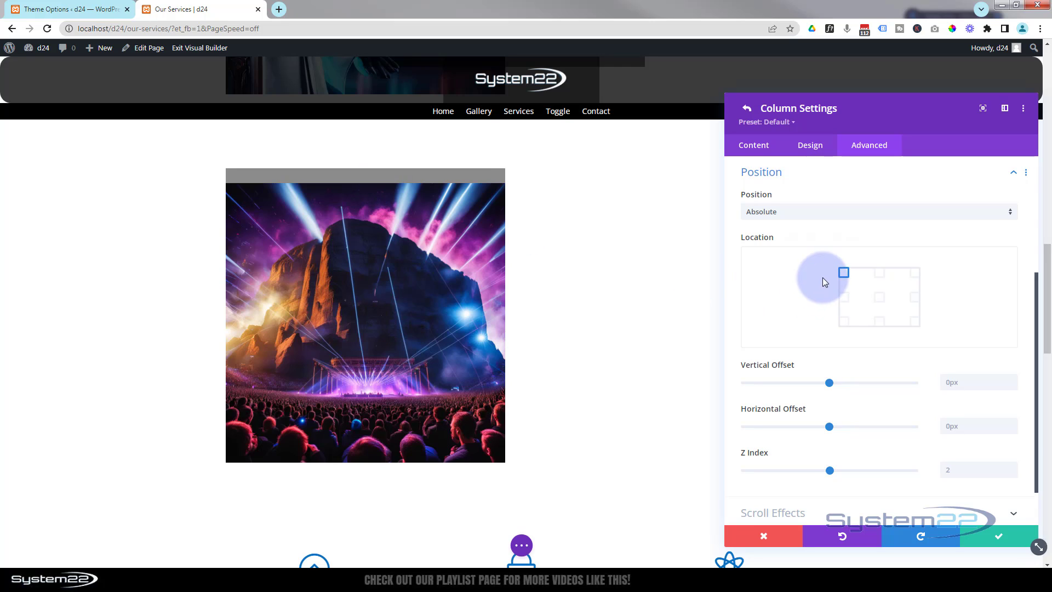
{"action": "left_click", "coordinate": [1005, 542]}
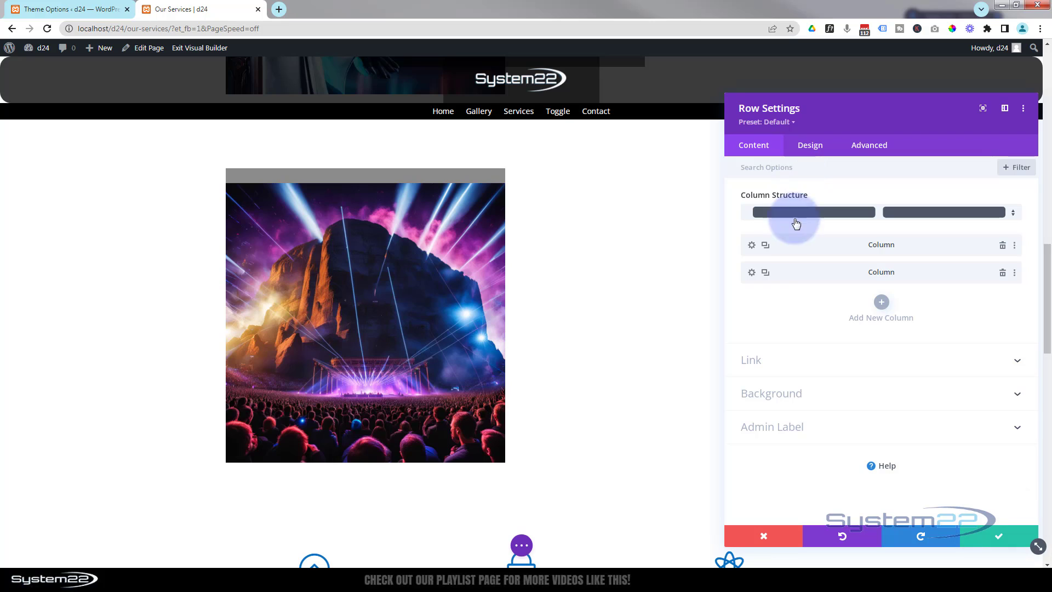
Set the concert image's column to Absolute position at the top-right location with a 182px horizontal offset, and save the column settings.
{"action": "left_click", "coordinate": [751, 272]}
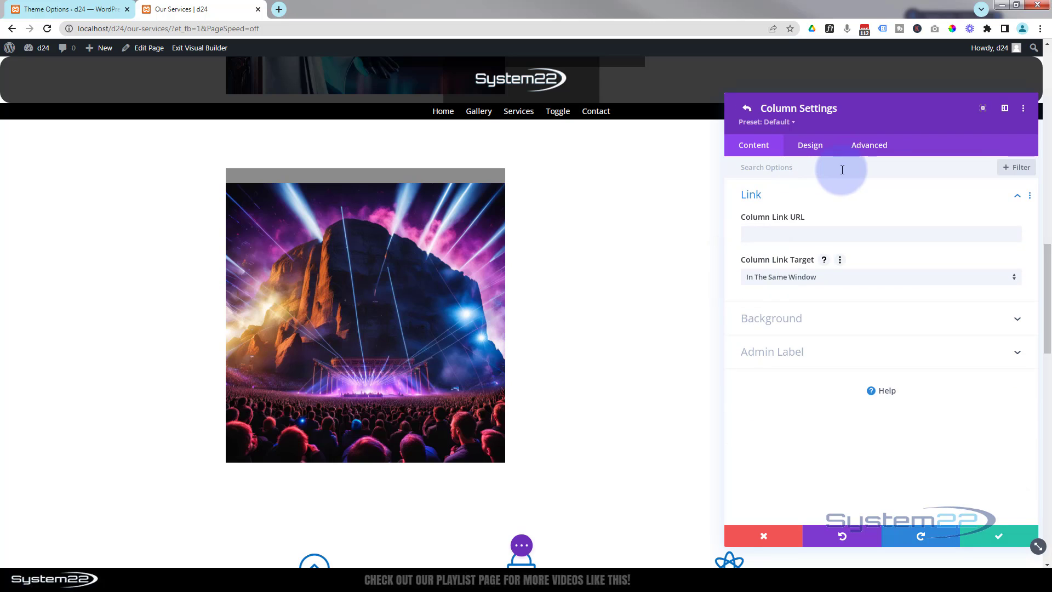
{"action": "left_click", "coordinate": [870, 147]}
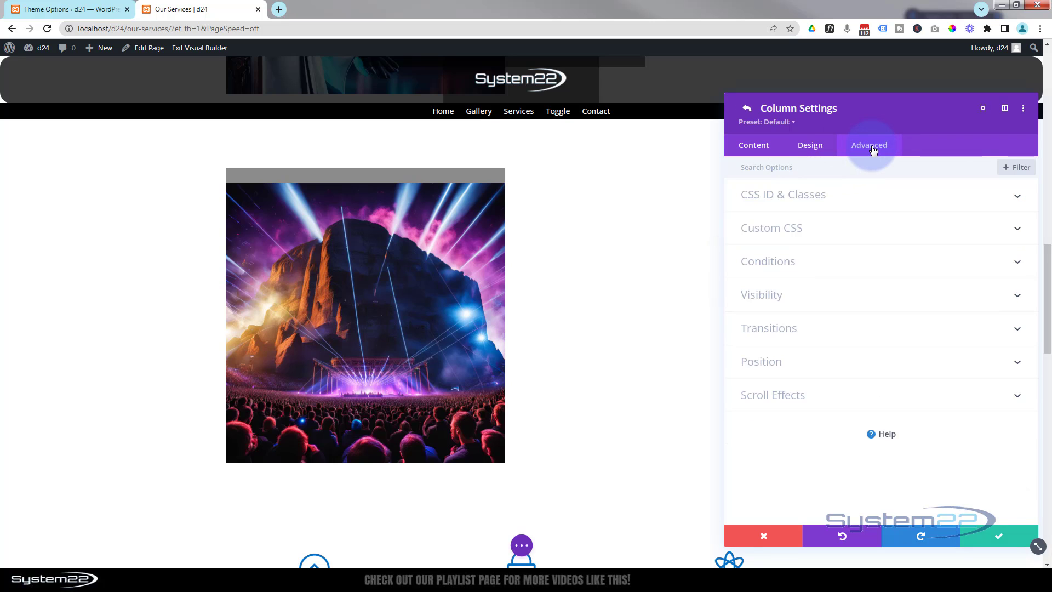
{"action": "left_click", "coordinate": [867, 366]}
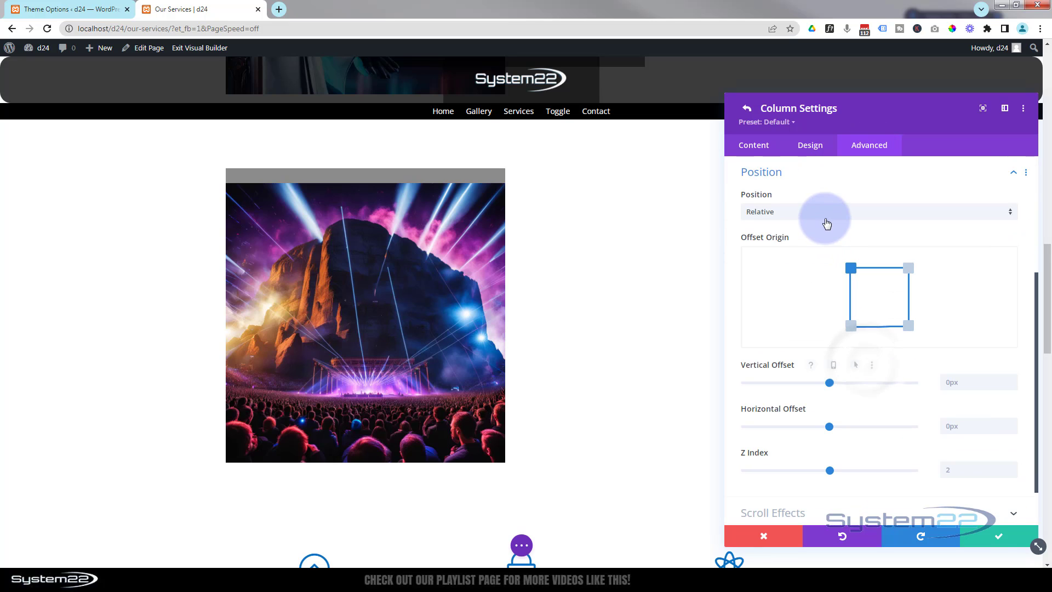
{"action": "left_click", "coordinate": [824, 217]}
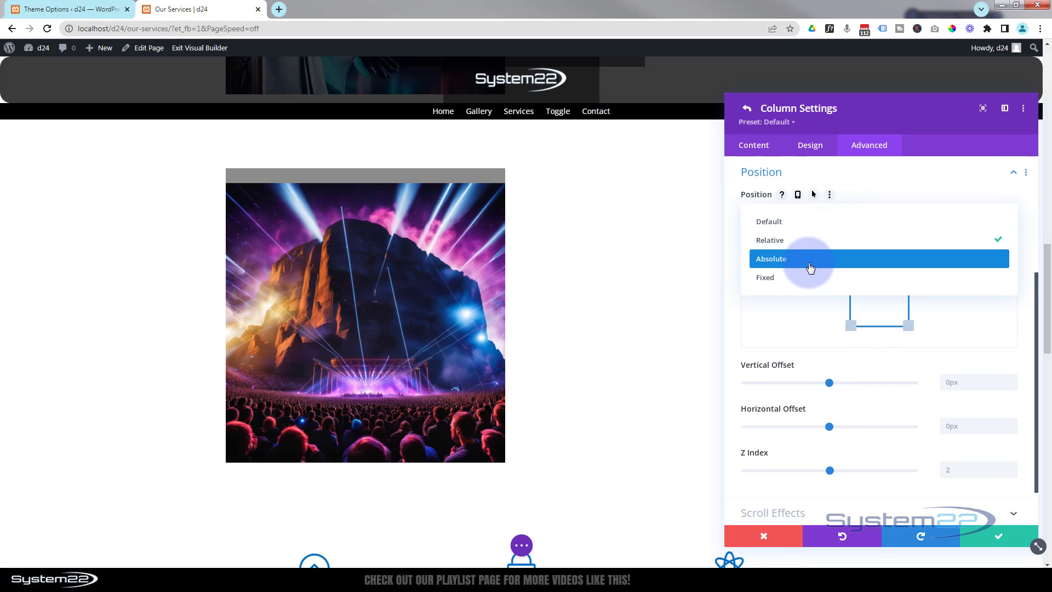
{"action": "left_click", "coordinate": [809, 266]}
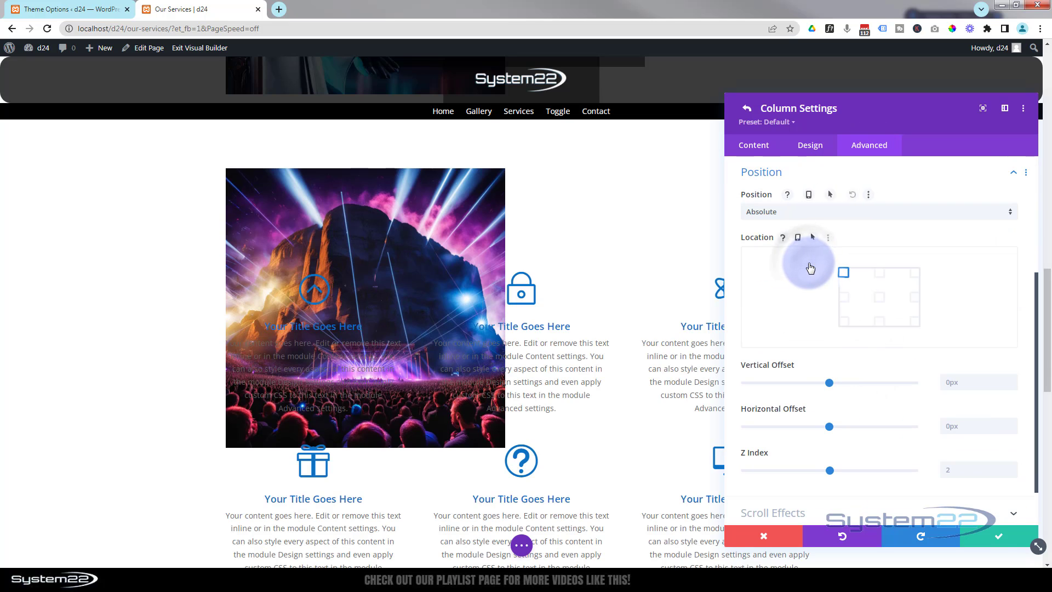
{"action": "left_click", "coordinate": [916, 277]}
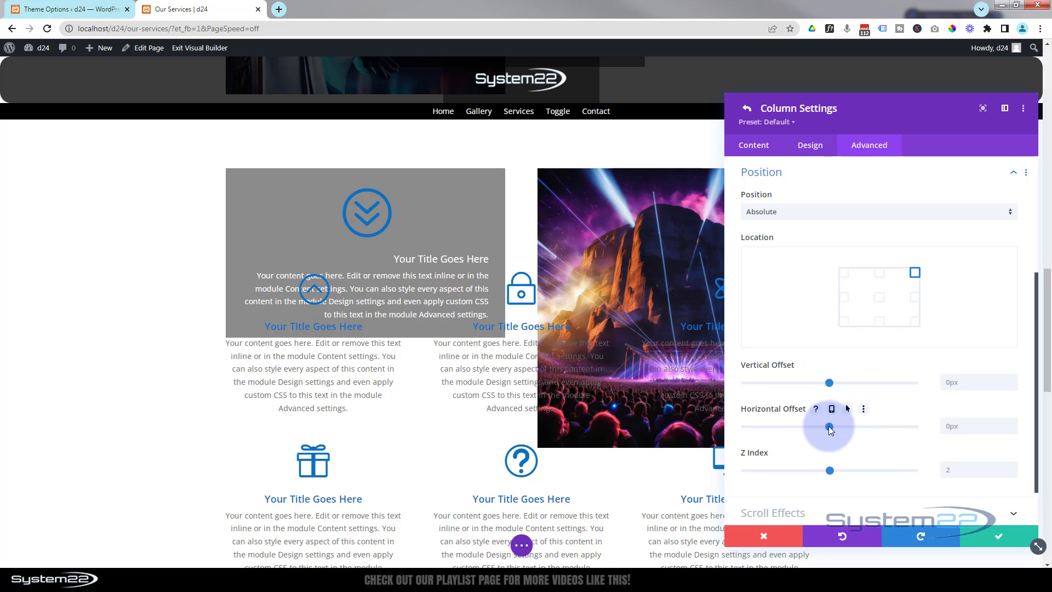
{"action": "left_click_drag", "start_coordinate": [828, 426], "coordinate": [846, 427]}
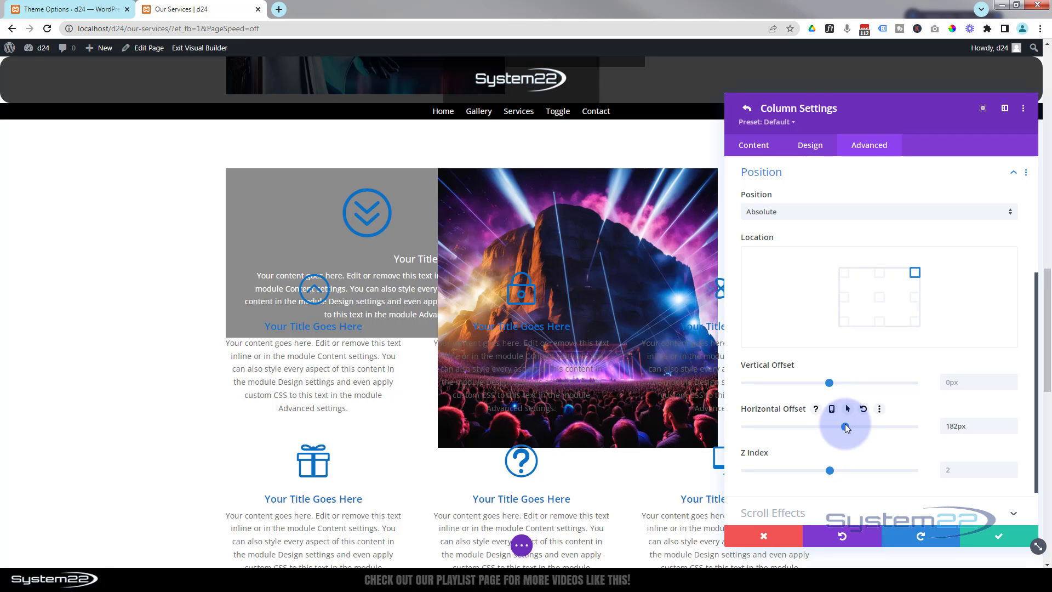
{"action": "left_click", "coordinate": [990, 541]}
Offset the blurb's absolutely positioned column by 117px vertically and 130px horizontally.
{"action": "left_click", "coordinate": [752, 245]}
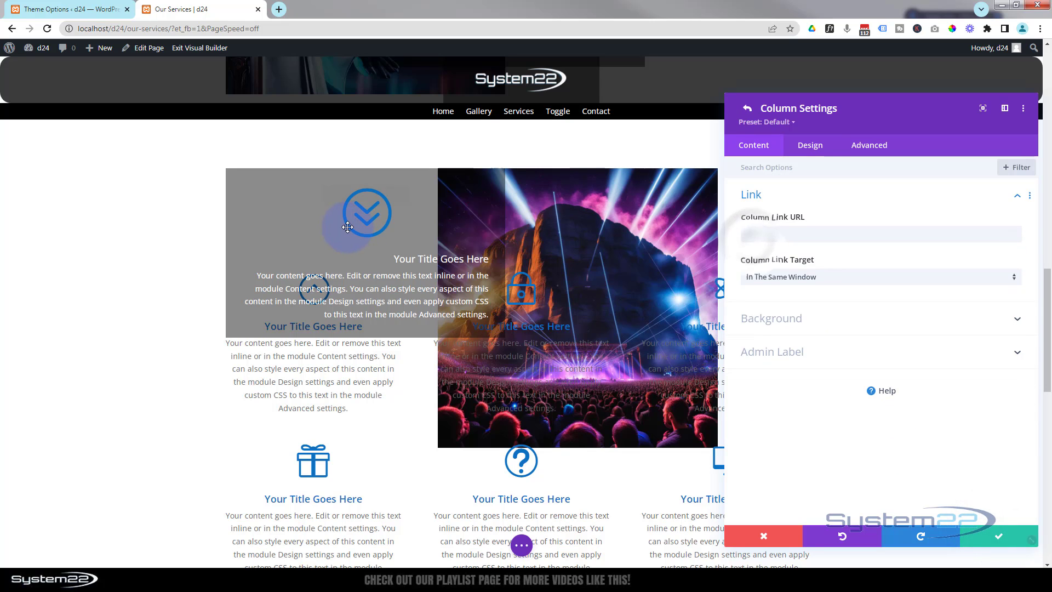
{"action": "left_click", "coordinate": [693, 135]}
{"action": "left_click", "coordinate": [869, 144]}
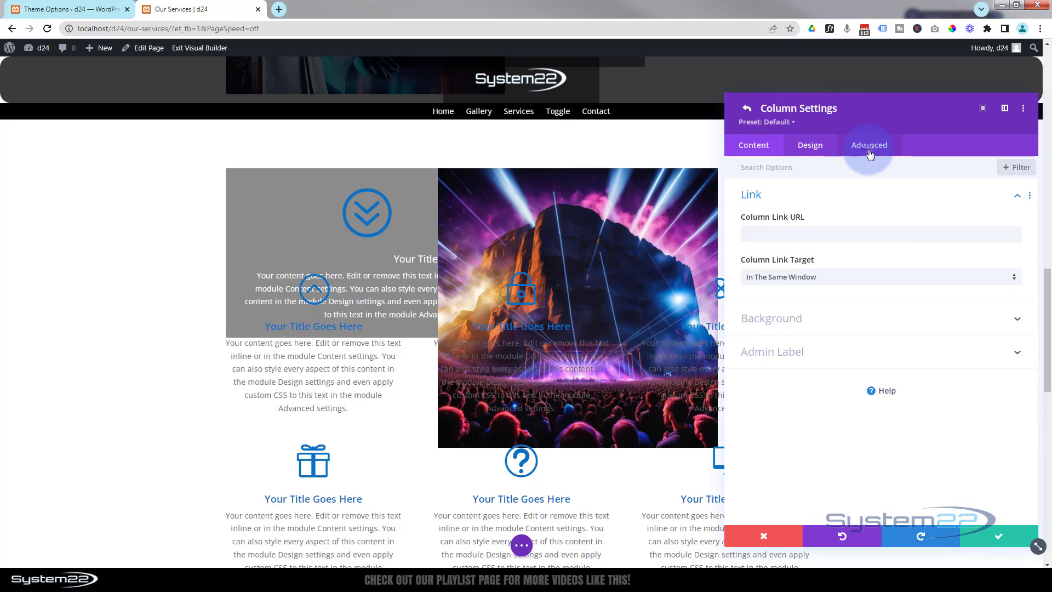
{"action": "left_click", "coordinate": [874, 371]}
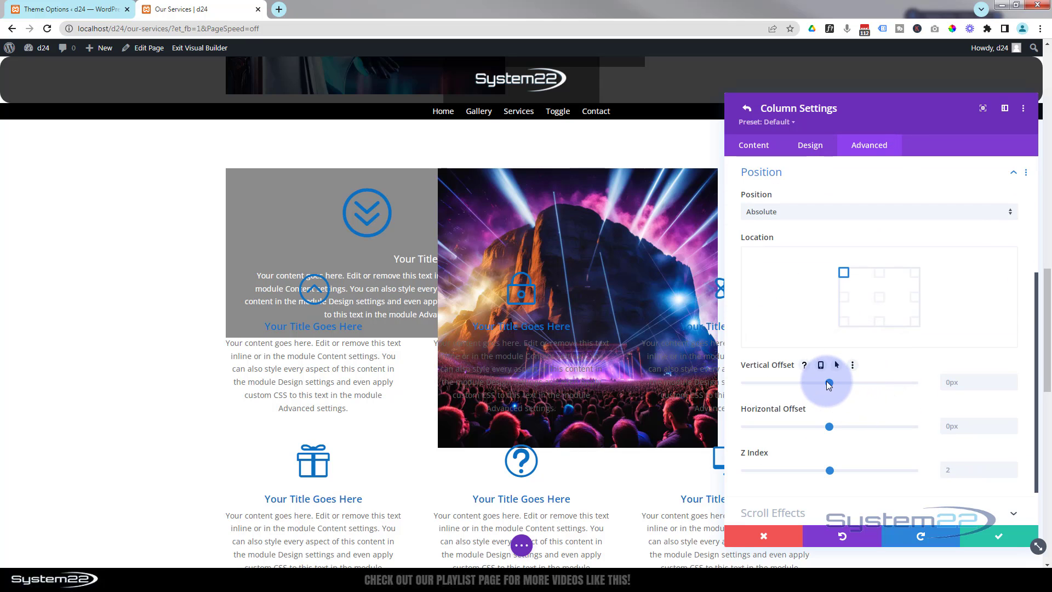
{"action": "left_click_drag", "start_coordinate": [829, 384], "coordinate": [839, 381]}
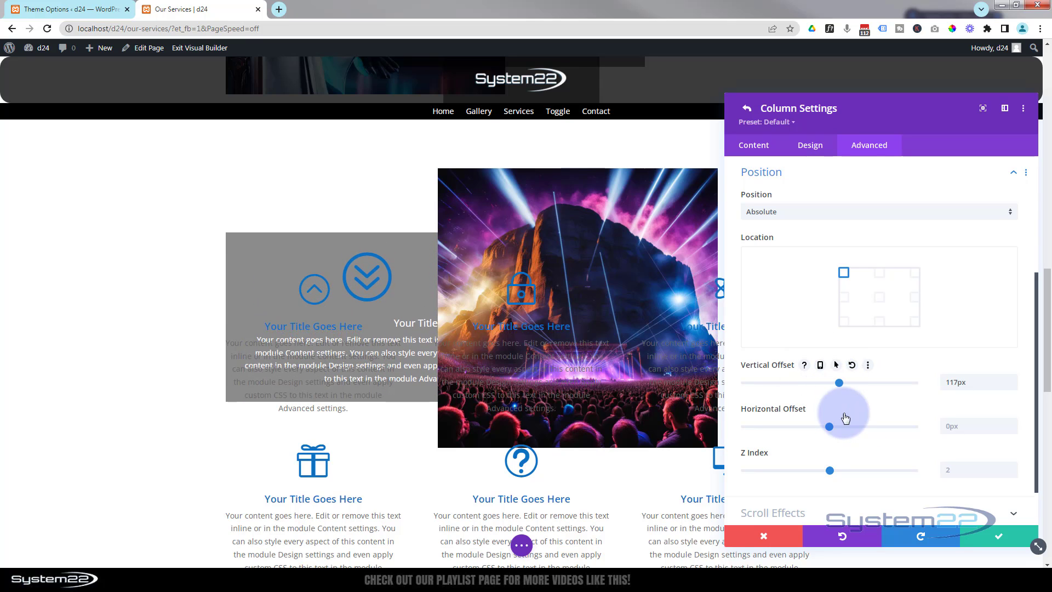
{"action": "left_click_drag", "start_coordinate": [830, 425], "coordinate": [840, 426]}
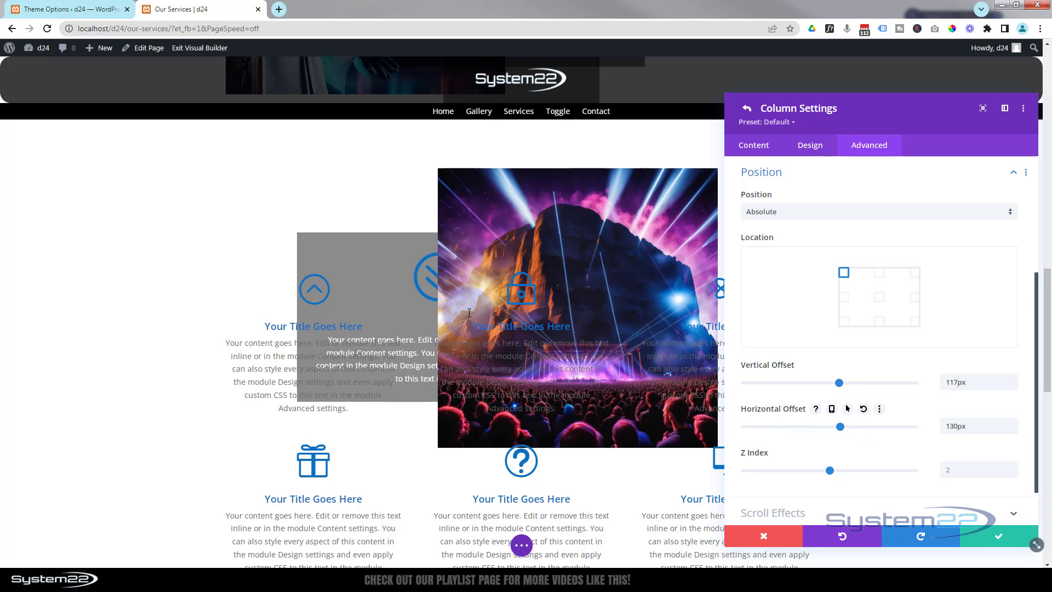
Raise the blurb column's Z Index to 26 and save the column and row settings.
{"action": "left_click", "coordinate": [440, 258]}
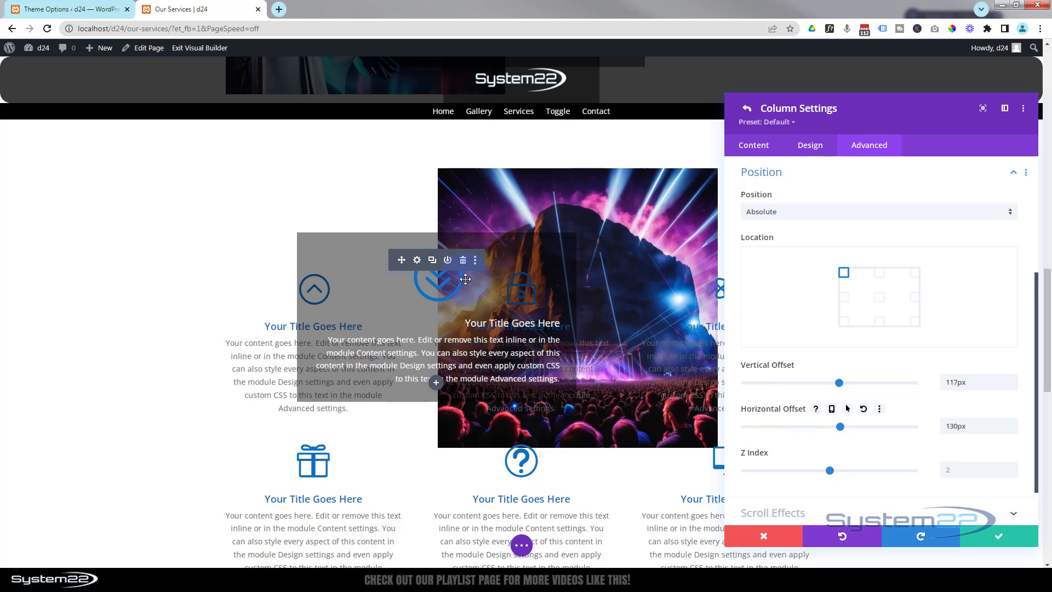
{"action": "left_click", "coordinate": [515, 144]}
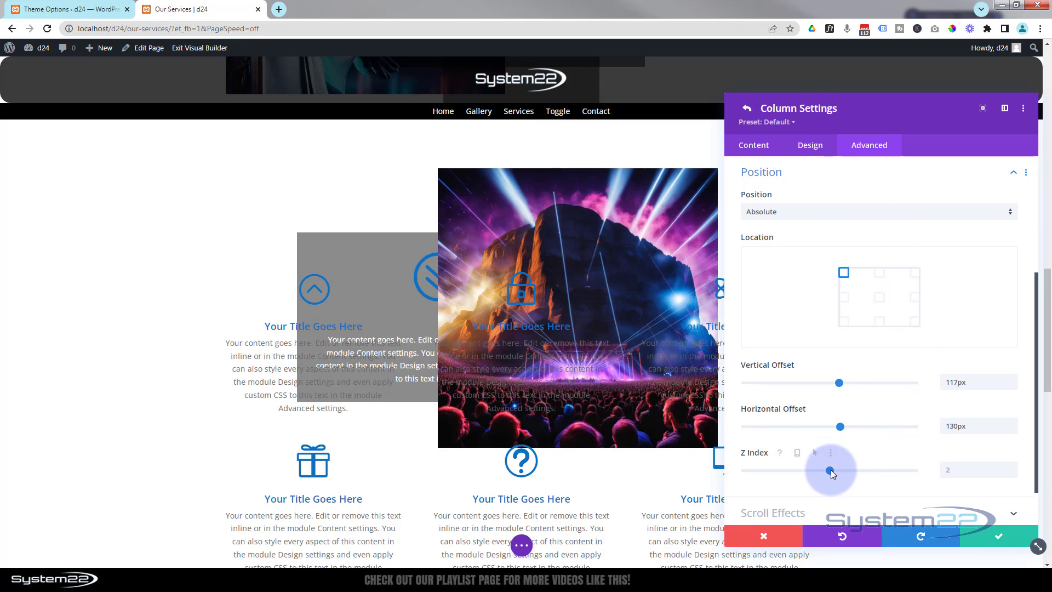
{"action": "left_click_drag", "start_coordinate": [830, 469], "coordinate": [833, 470]}
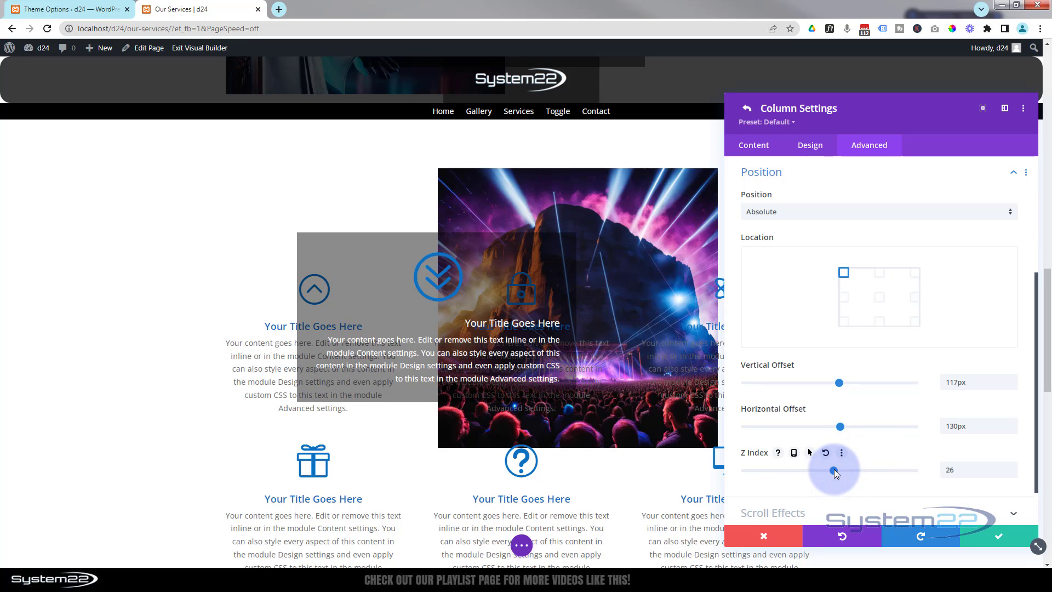
{"action": "left_click", "coordinate": [1004, 538]}
{"action": "left_click", "coordinate": [1004, 538]}
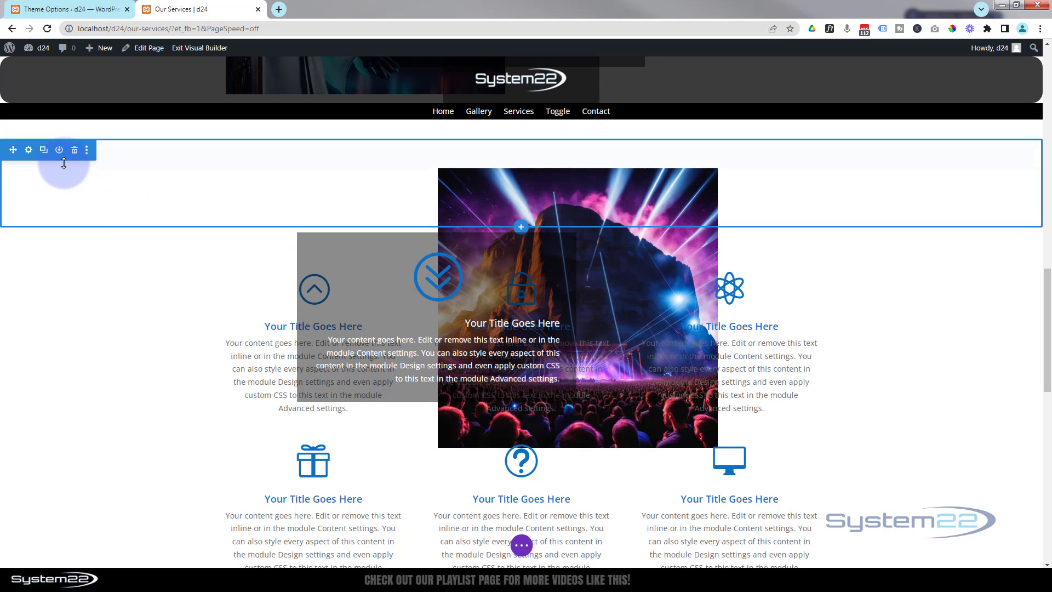
Give the section containing the overlapping concert layout a minimum height of 60vh and save the section settings.
{"action": "left_click", "coordinate": [29, 152]}
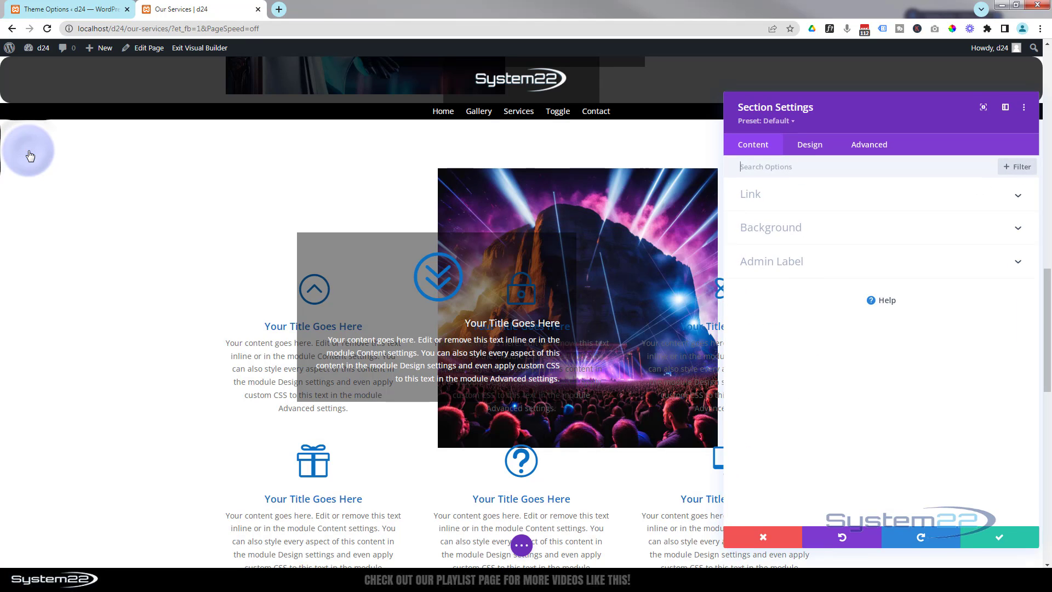
{"action": "left_click", "coordinate": [813, 147]}
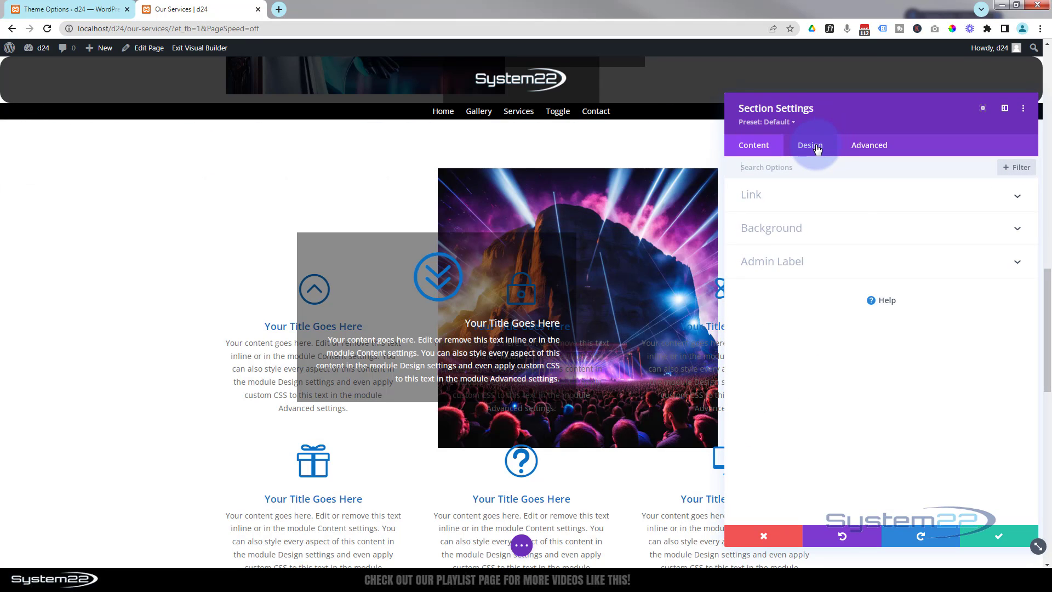
{"action": "left_click", "coordinate": [846, 229]}
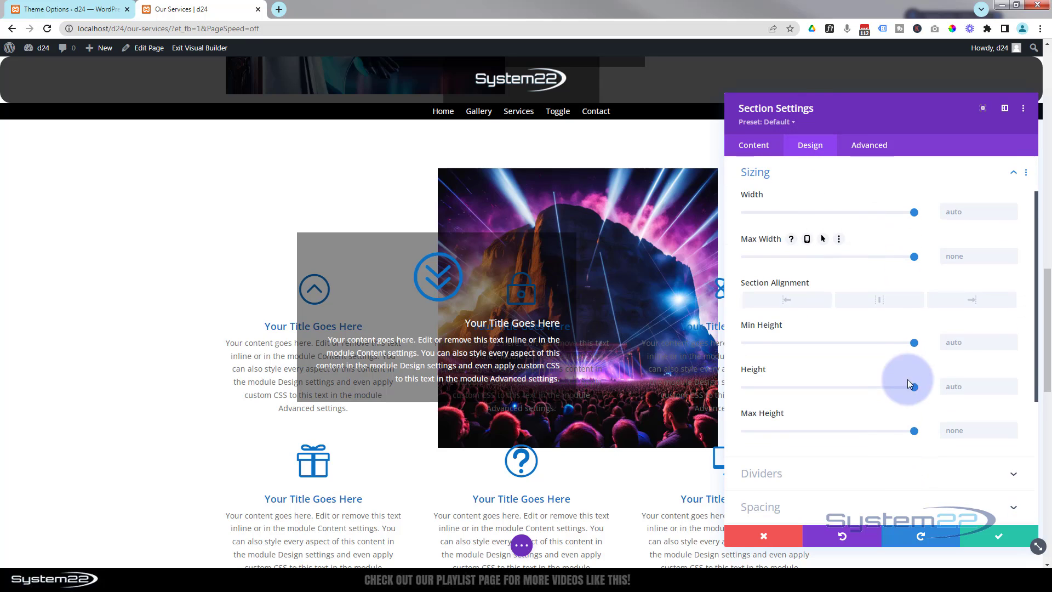
{"action": "left_click", "coordinate": [951, 342]}
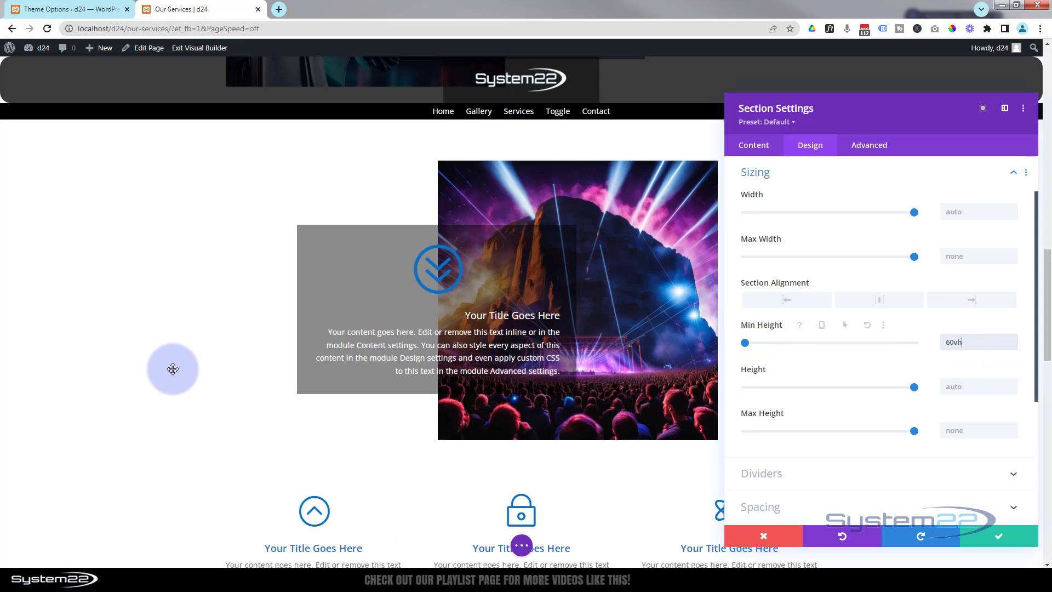
{"action": "scroll", "coordinate": [241, 380], "scroll_direction": "up", "scroll_amount": 4}
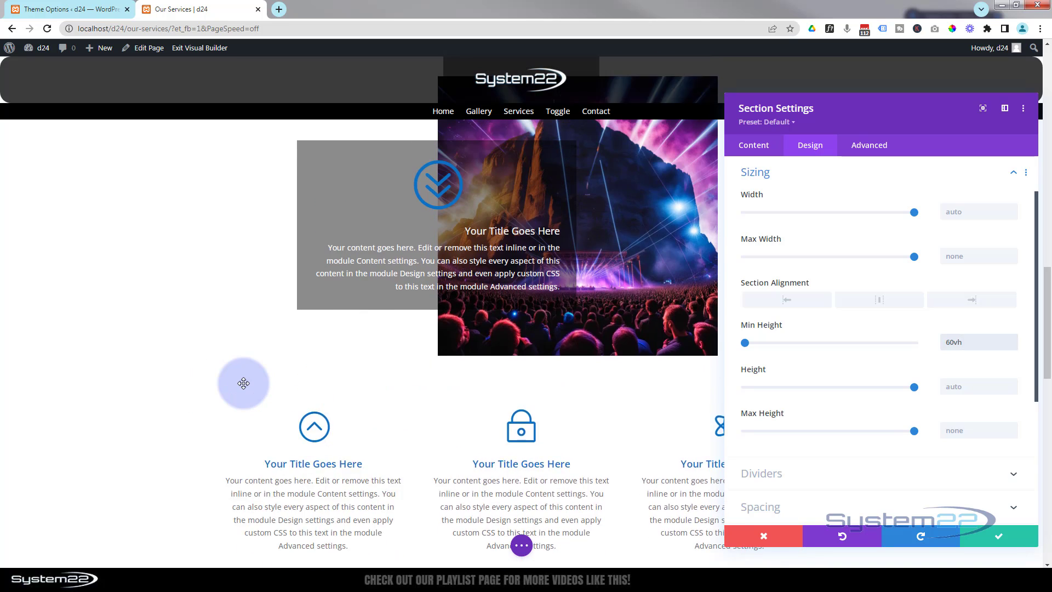
{"action": "mouse_move", "coordinate": [758, 333]}
{"action": "mouse_move", "coordinate": [830, 412]}
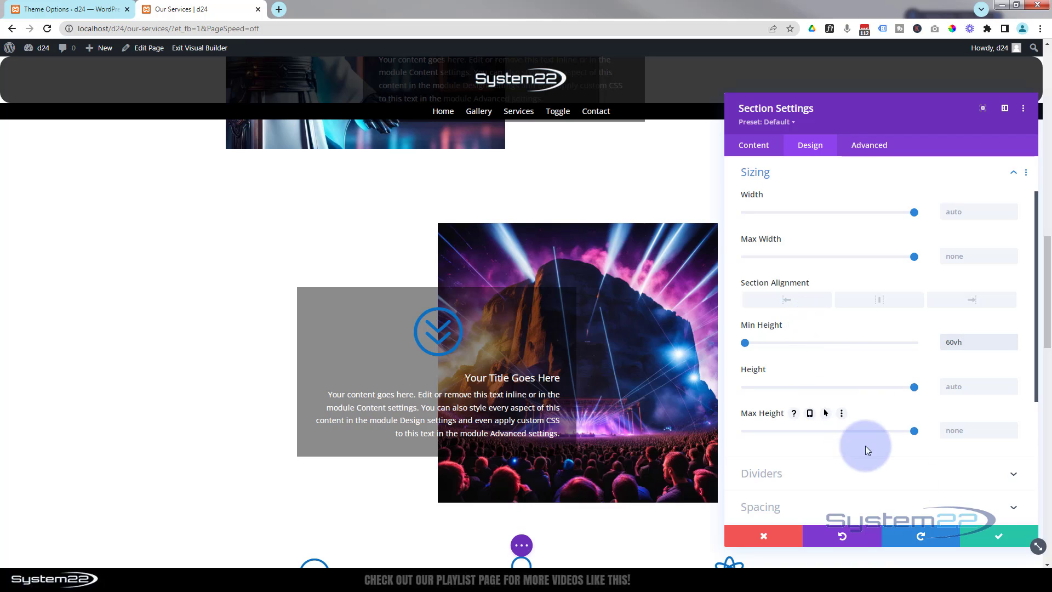
{"action": "left_click", "coordinate": [1012, 537]}
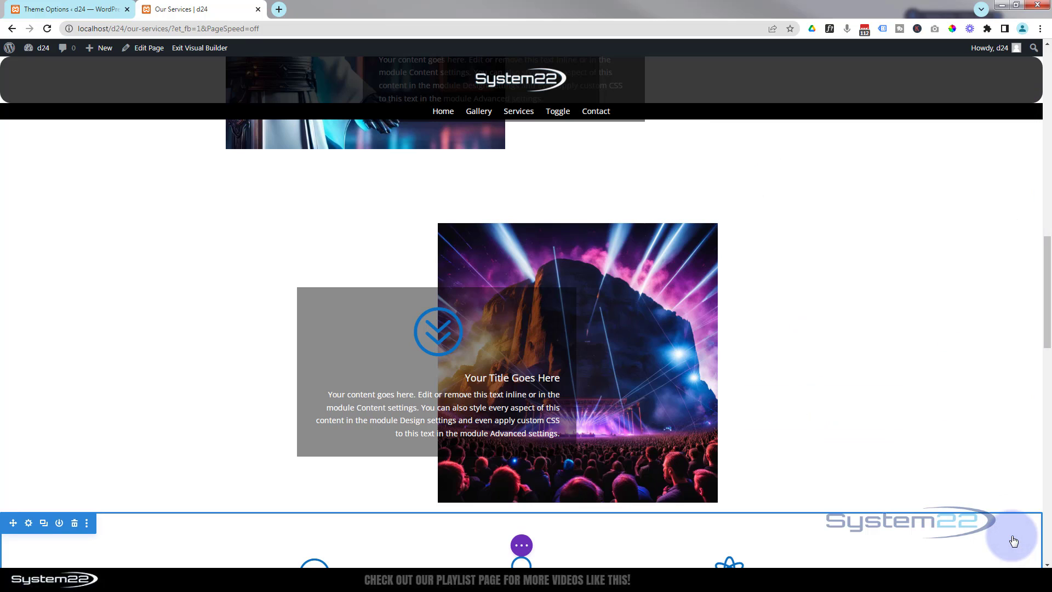
Save the Our Services page and exit the visual builder.
{"action": "left_click", "coordinate": [522, 546]}
{"action": "left_click", "coordinate": [1010, 547]}
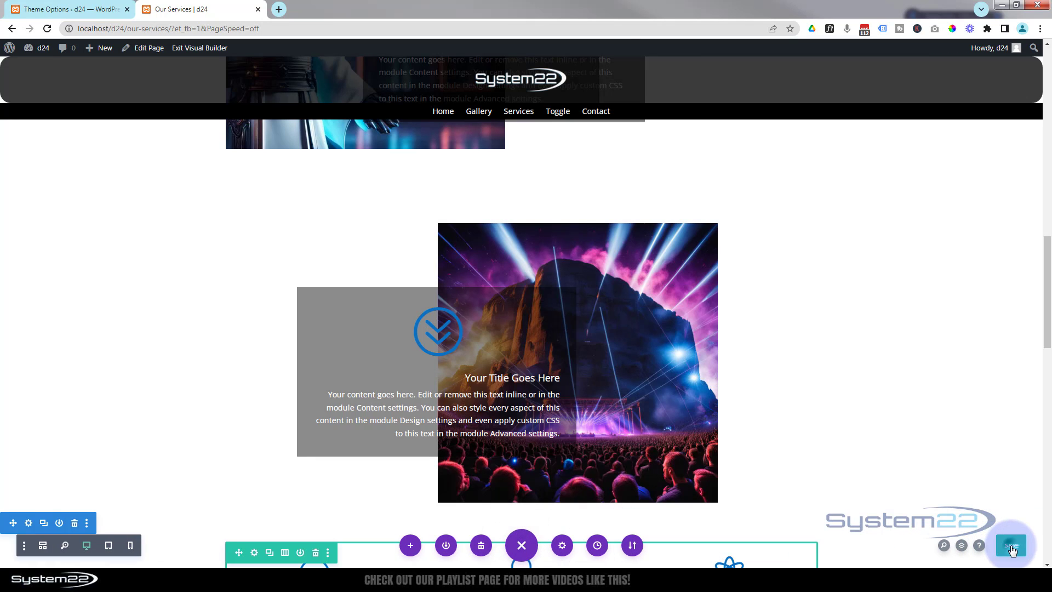
{"action": "left_click", "coordinate": [191, 47]}
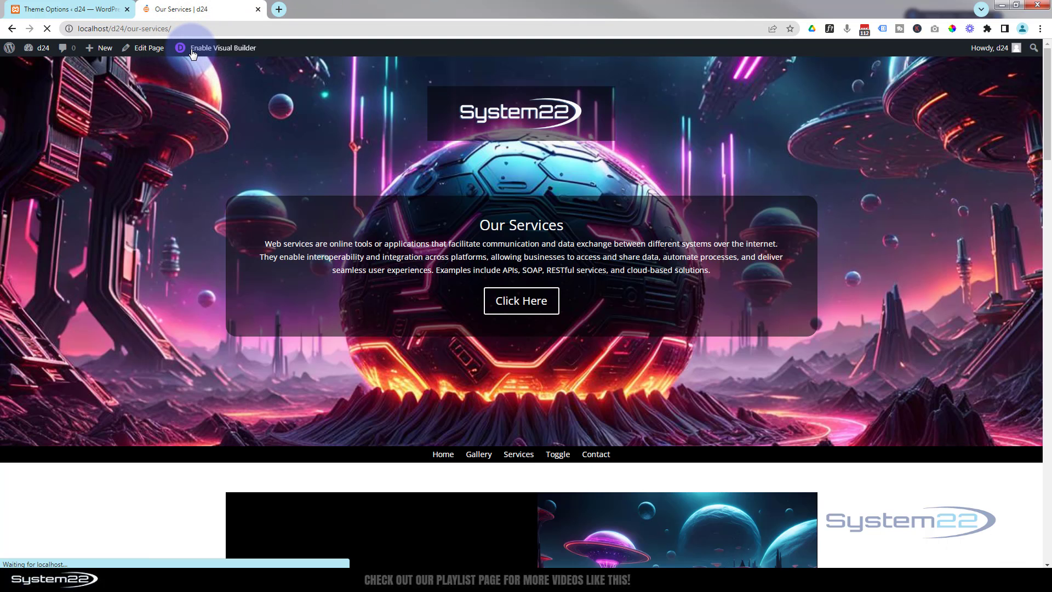
Examine the three image-and-blurb layouts on the live Our Services page.
{"action": "scroll", "coordinate": [209, 160], "scroll_direction": "down", "scroll_amount": 6}
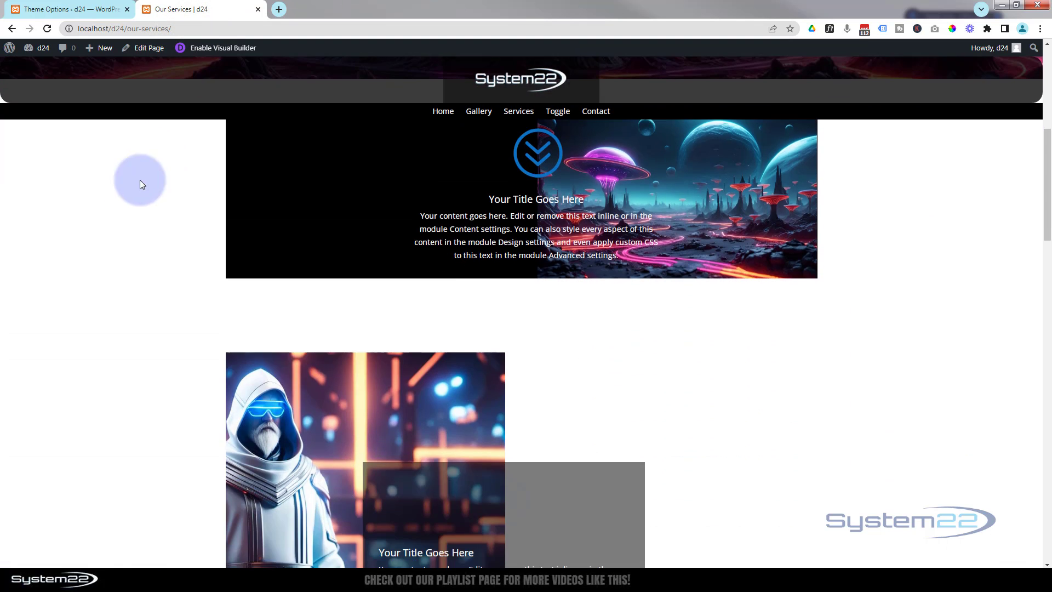
{"action": "scroll", "coordinate": [140, 198], "scroll_direction": "up", "scroll_amount": 1}
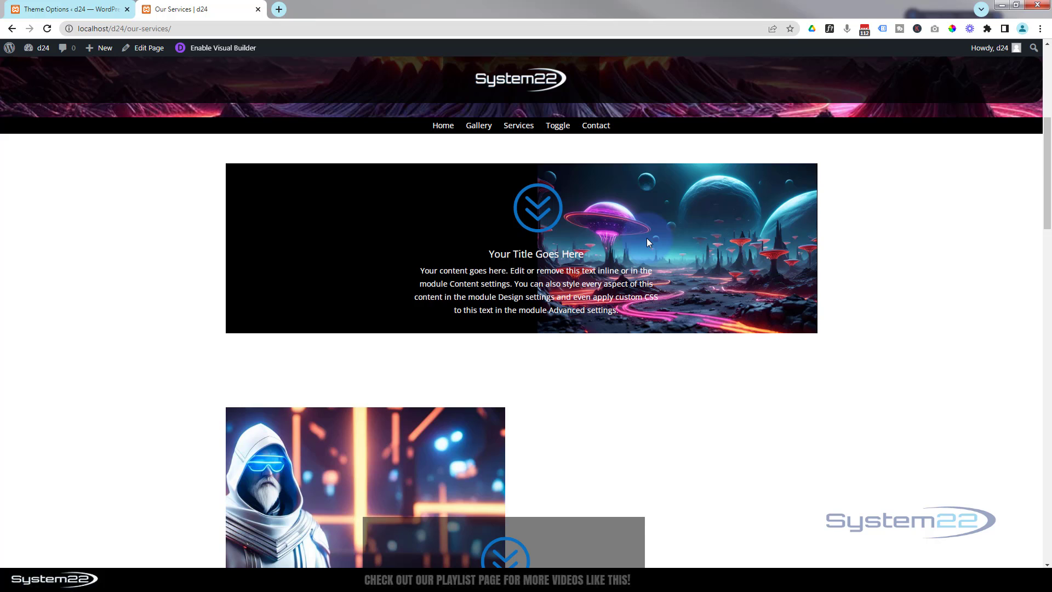
{"action": "scroll", "coordinate": [646, 238], "scroll_direction": "down", "scroll_amount": 4}
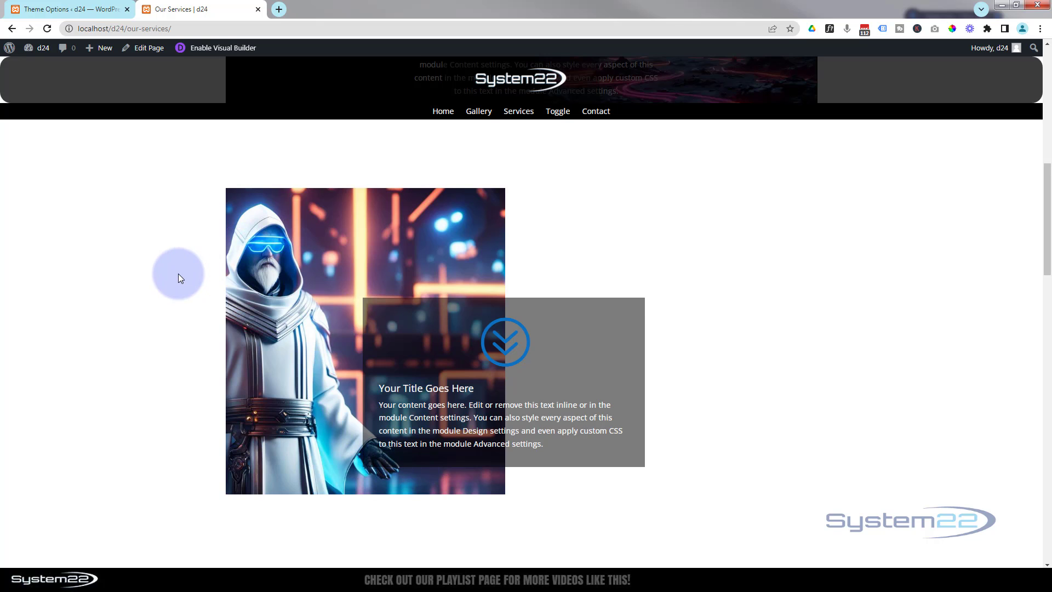
{"action": "scroll", "coordinate": [179, 274], "scroll_direction": "down", "scroll_amount": 8}
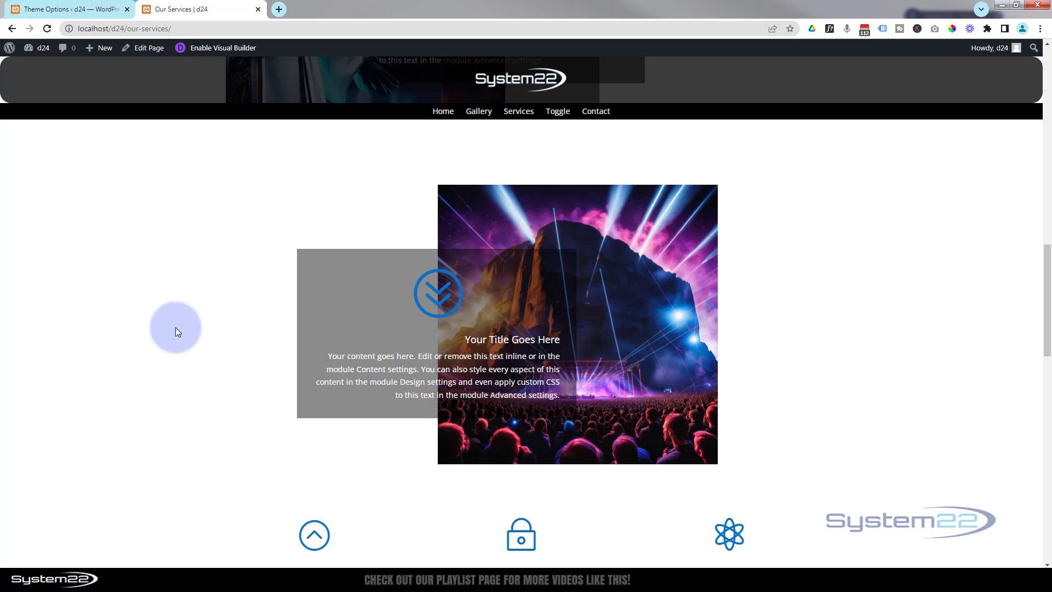
{"action": "scroll", "coordinate": [133, 330], "scroll_direction": "up", "scroll_amount": 6}
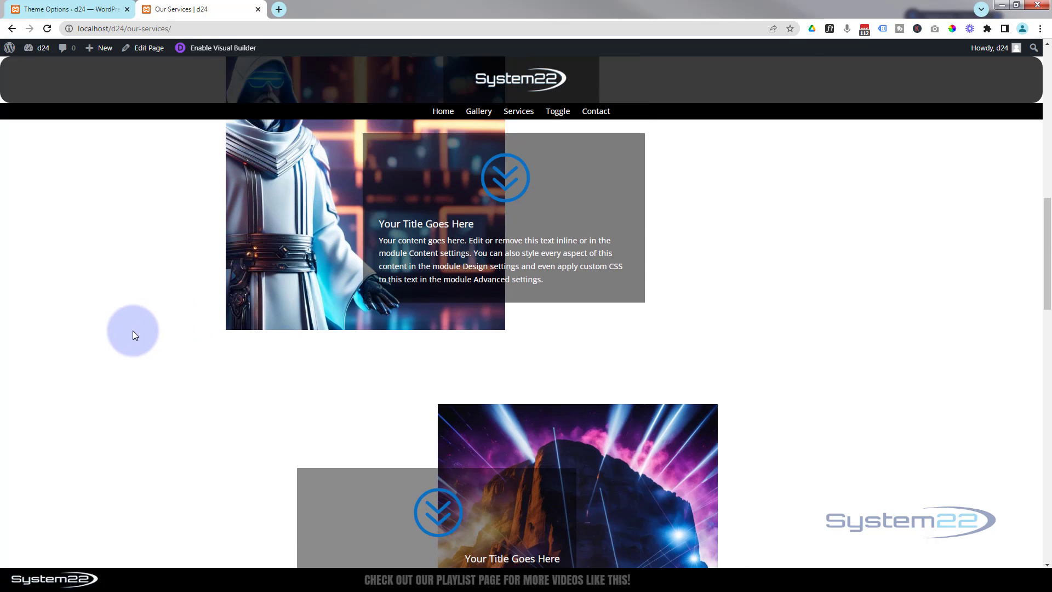
Compare how the blurbs overlap the alien landscape, hooded figure and concert images on the live page.
{"action": "scroll", "coordinate": [133, 330], "scroll_direction": "up", "scroll_amount": 6}
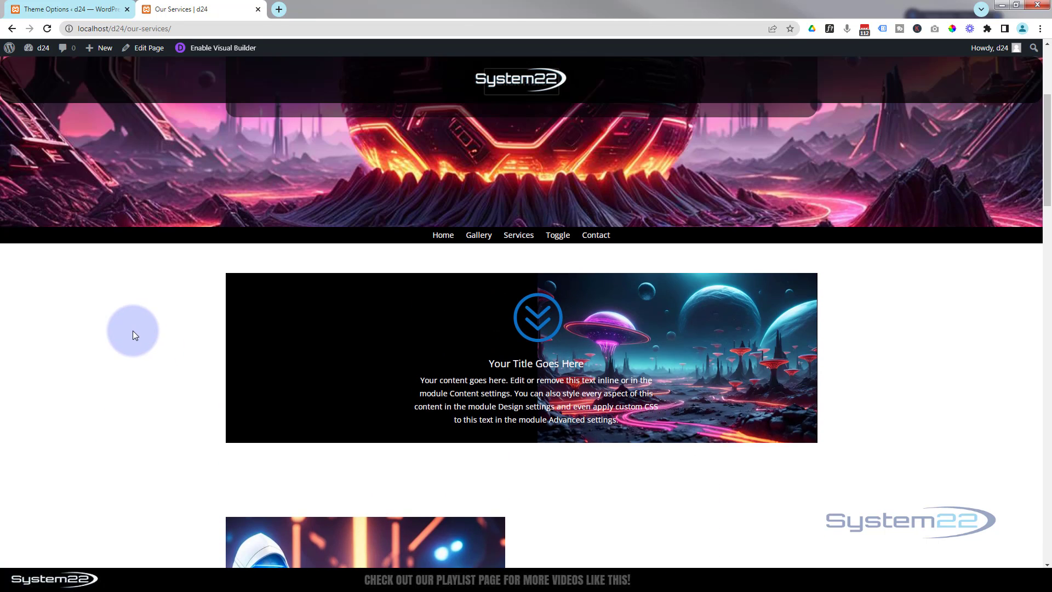
{"action": "scroll", "coordinate": [132, 331], "scroll_direction": "down", "scroll_amount": 6}
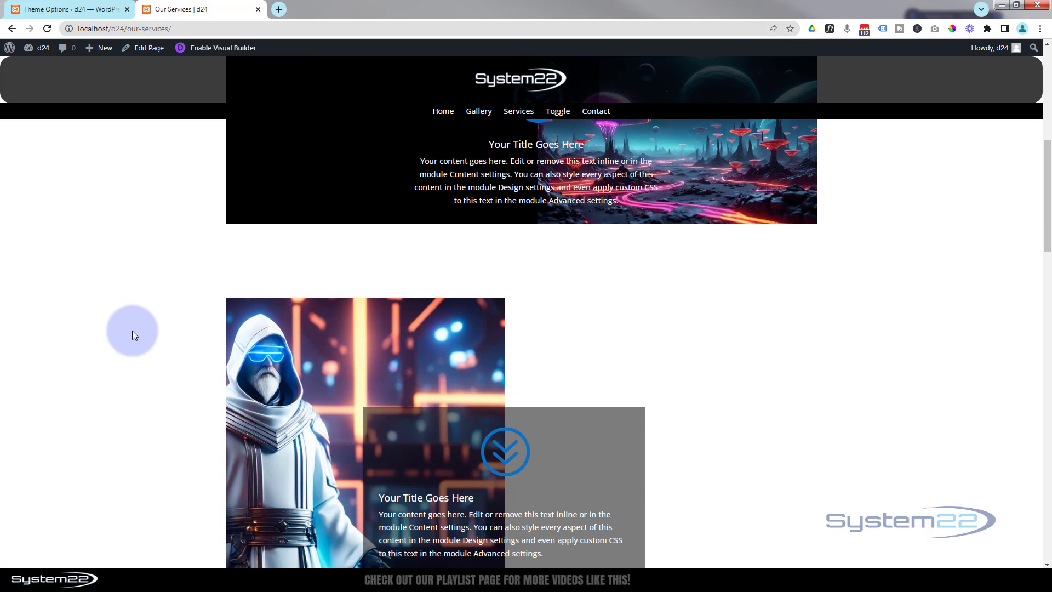
{"action": "scroll", "coordinate": [133, 330], "scroll_direction": "down", "scroll_amount": 6}
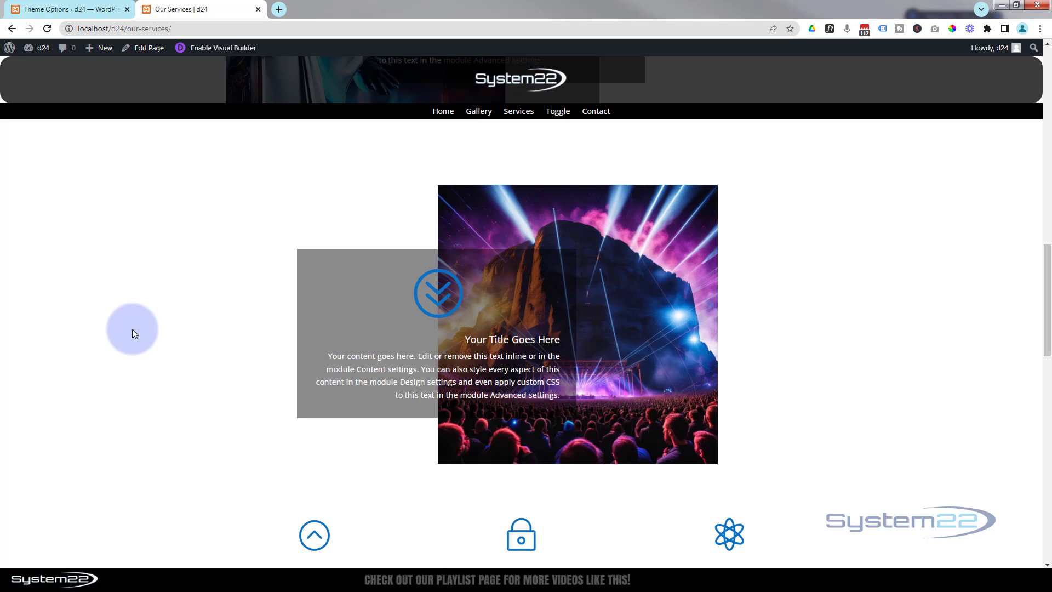
{"action": "scroll", "coordinate": [132, 330], "scroll_direction": "up", "scroll_amount": 6}
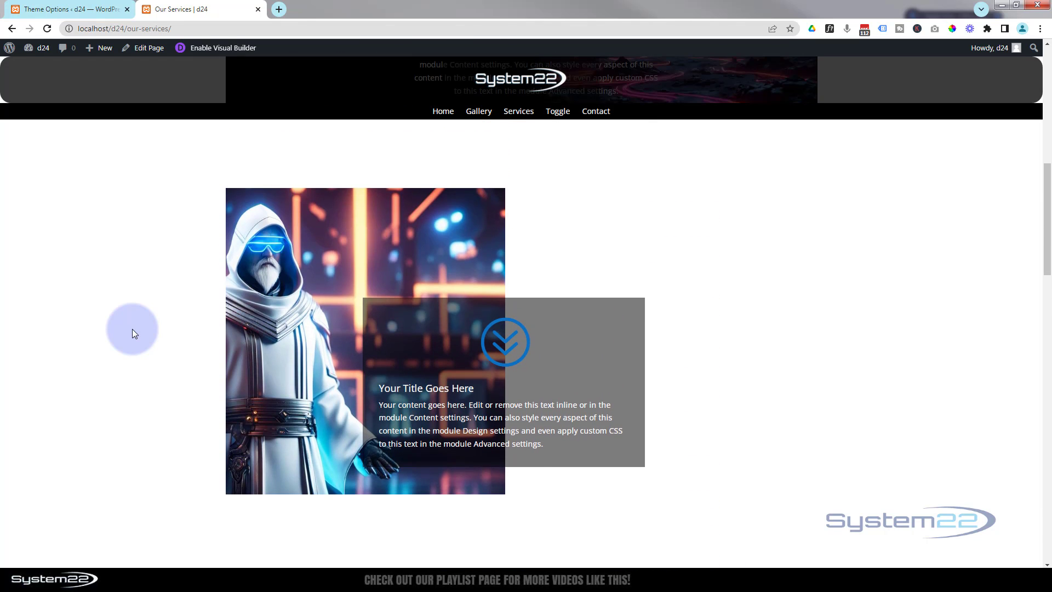
{"action": "scroll", "coordinate": [134, 333], "scroll_direction": "up", "scroll_amount": 5}
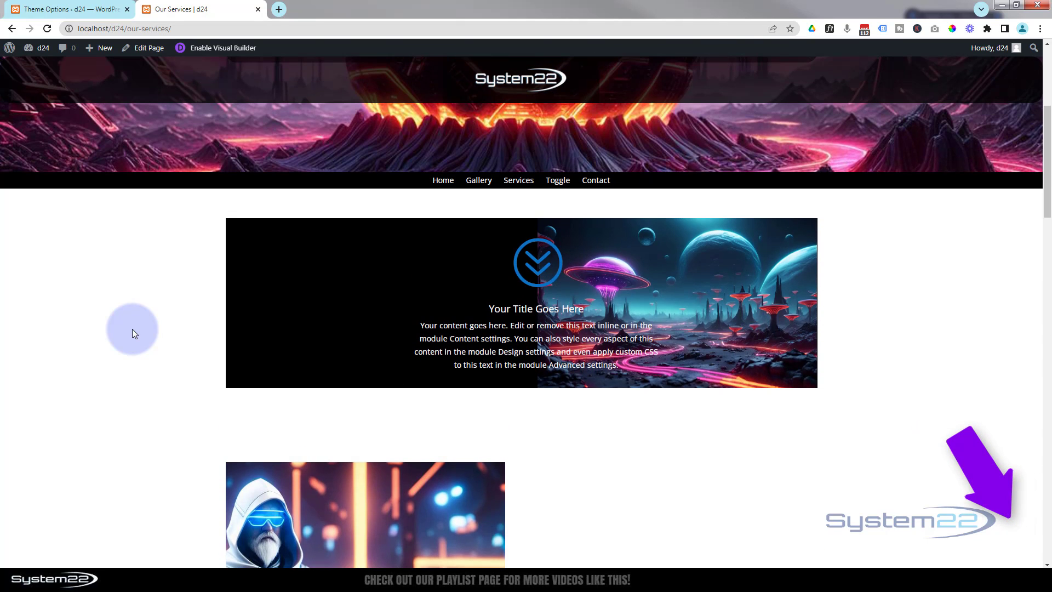
{"action": "scroll", "coordinate": [134, 333], "scroll_direction": "up", "scroll_amount": 1}
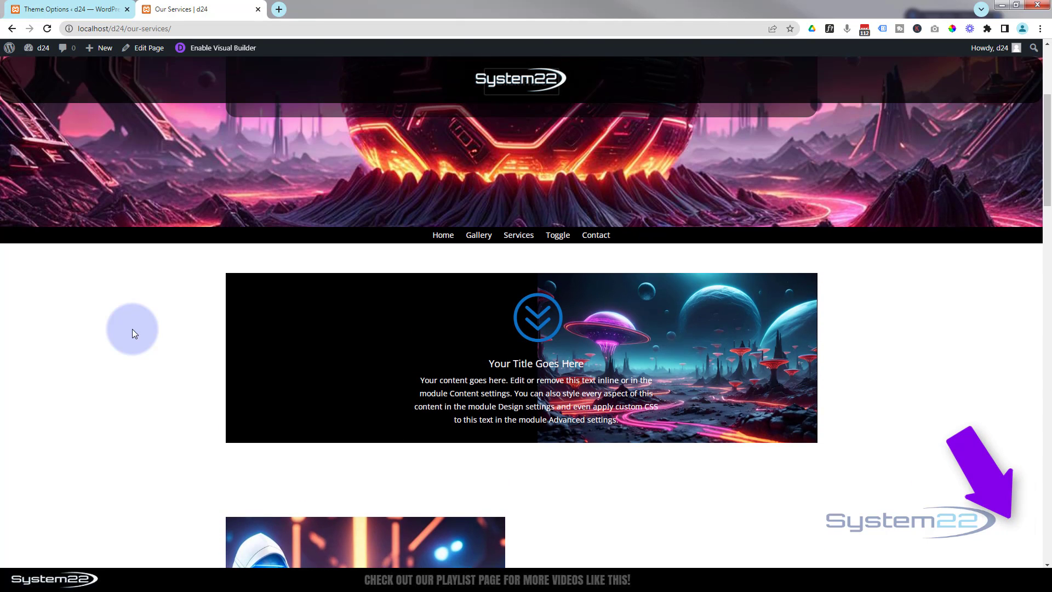
{"action": "scroll", "coordinate": [134, 334], "scroll_direction": "down", "scroll_amount": 5}
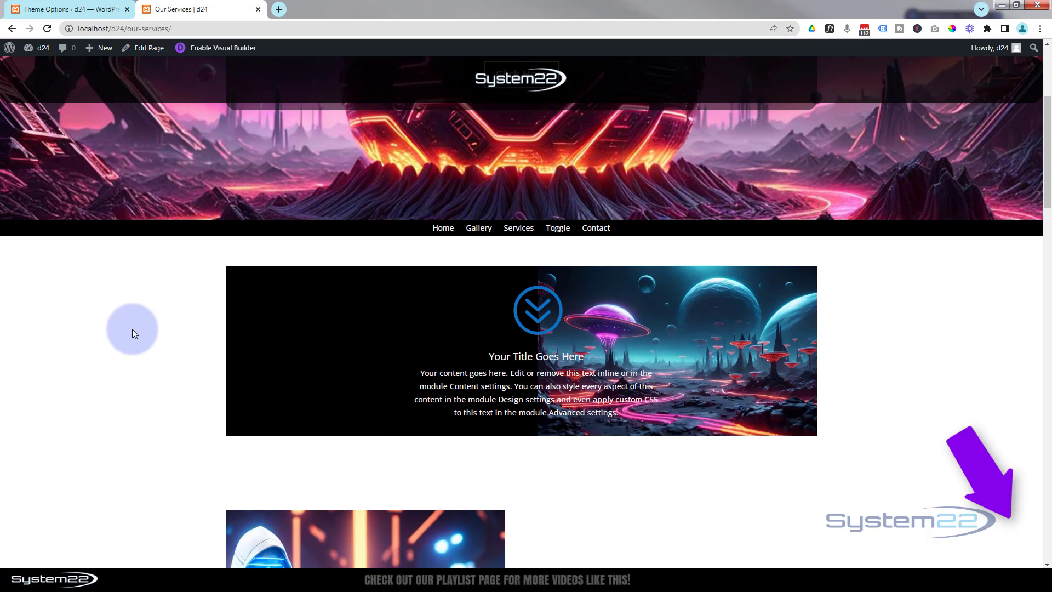
{"action": "scroll", "coordinate": [135, 333], "scroll_direction": "down", "scroll_amount": 1}
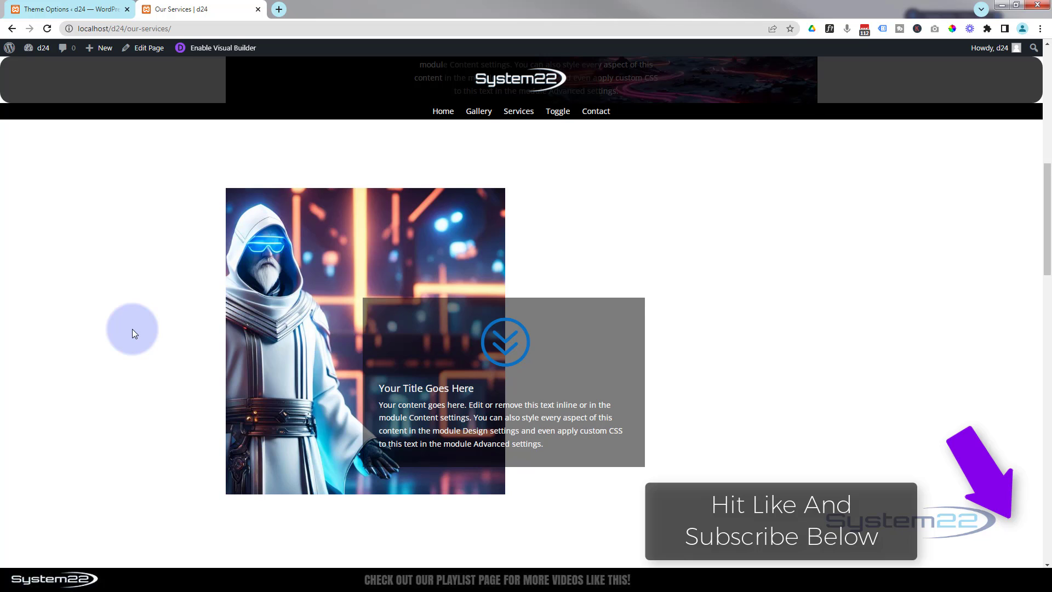
{"action": "scroll", "coordinate": [135, 334], "scroll_direction": "up", "scroll_amount": 5}
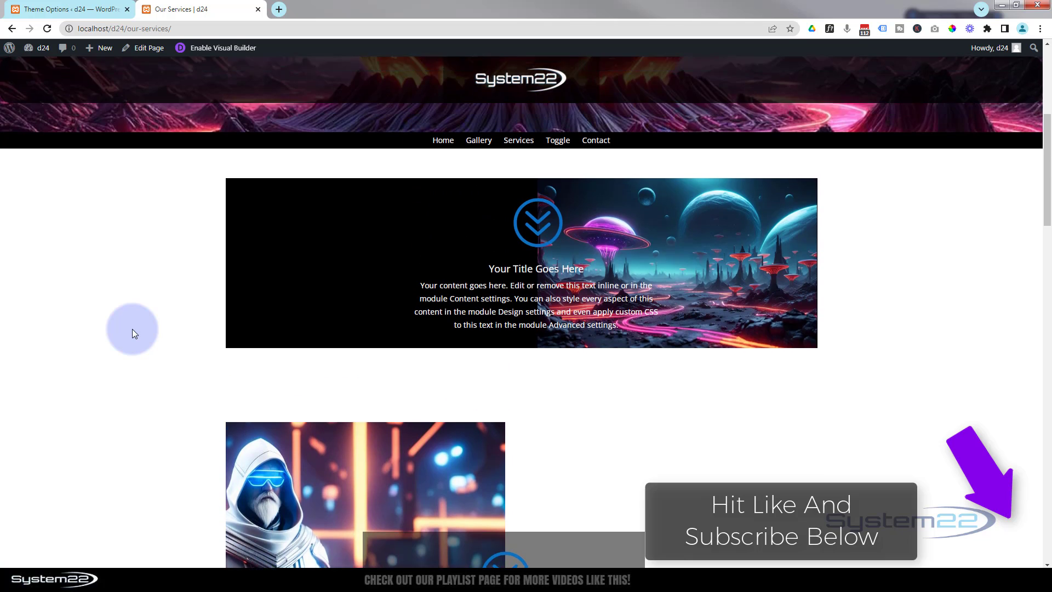